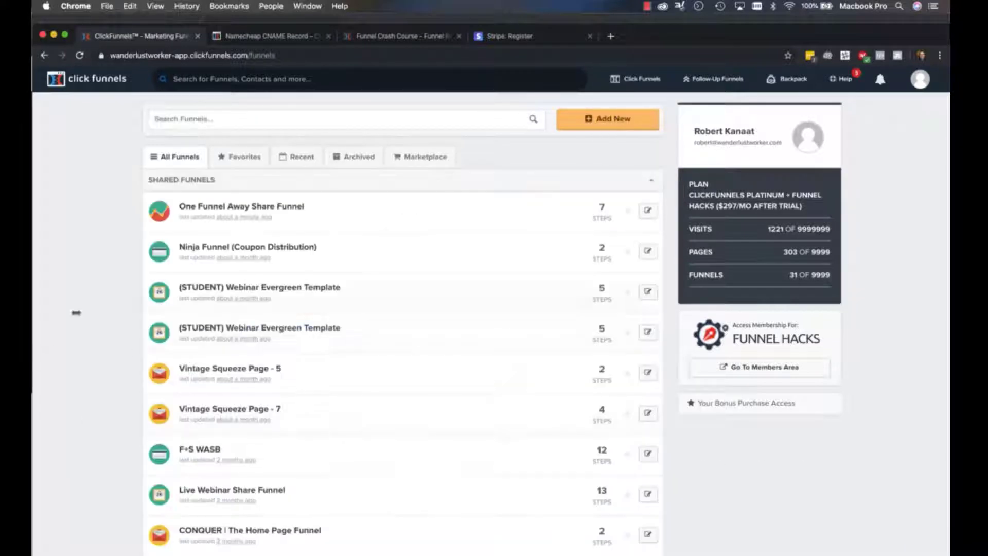
Start a new funnel in the Classic Funnel Builder with the Sell Your Product goal and the Product Launch type
left_click(592, 125)
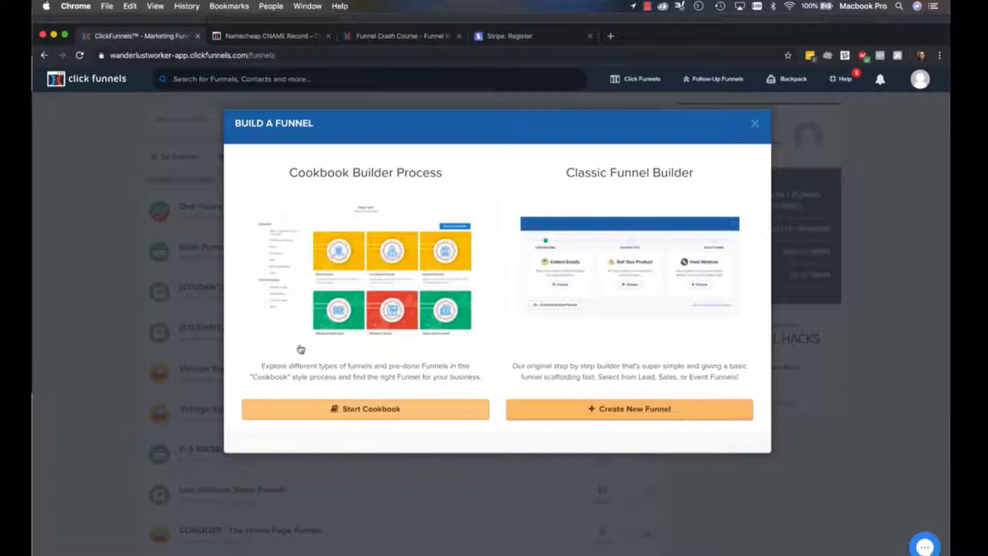
left_click(640, 408)
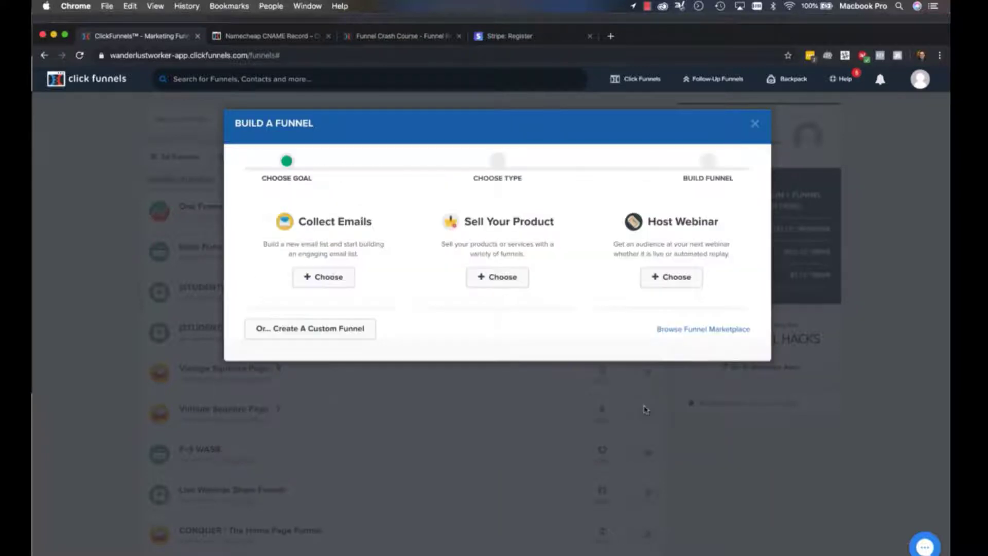
left_click(512, 249)
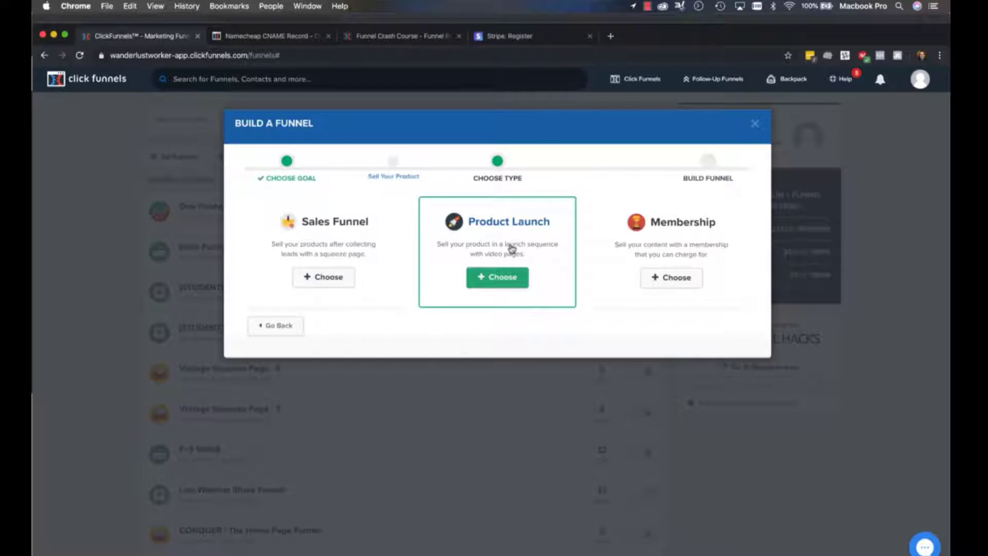
left_click(493, 280)
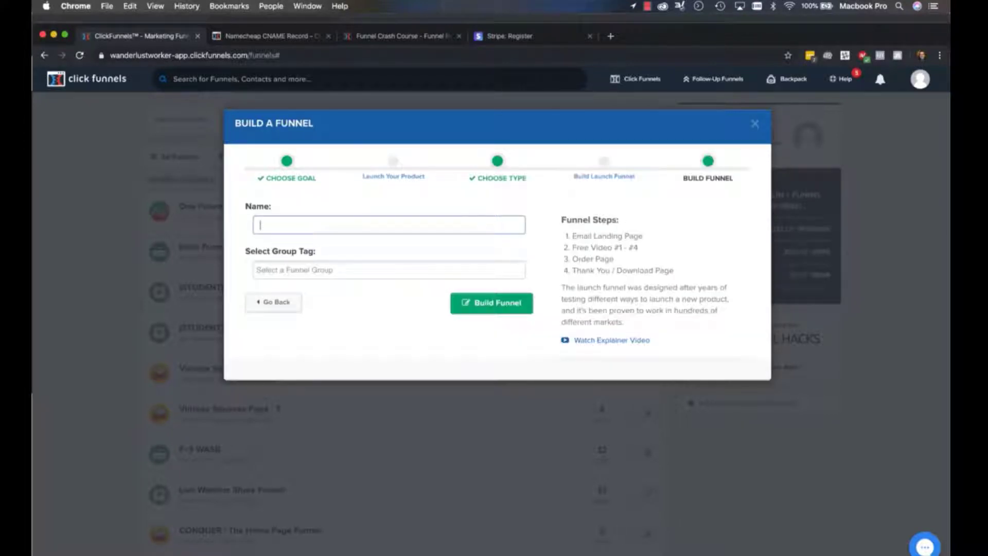
Name the funnel Epic Growth Academy, assign the ecommerce group tag and build it
type("Epi")
left_click(331, 254)
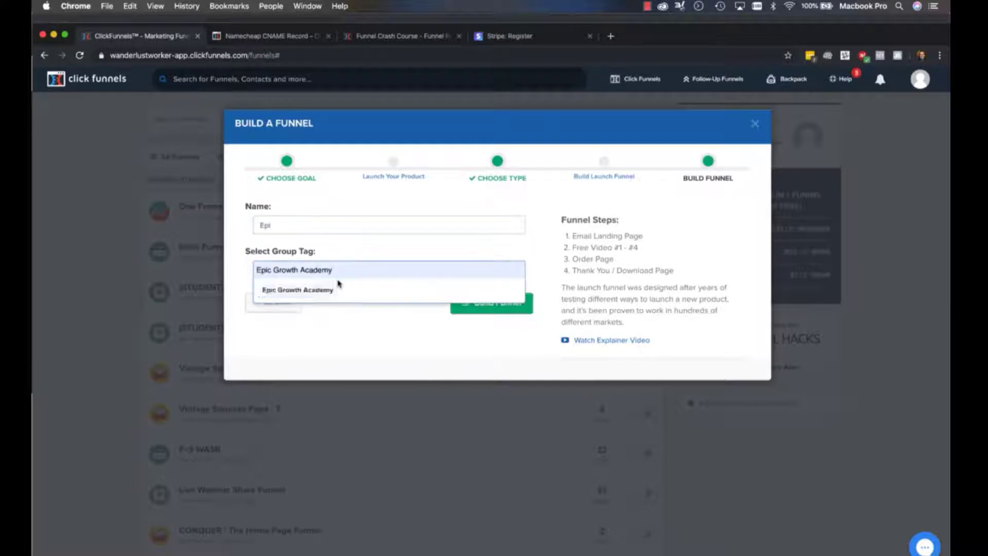
left_click(309, 233)
double_click(301, 232)
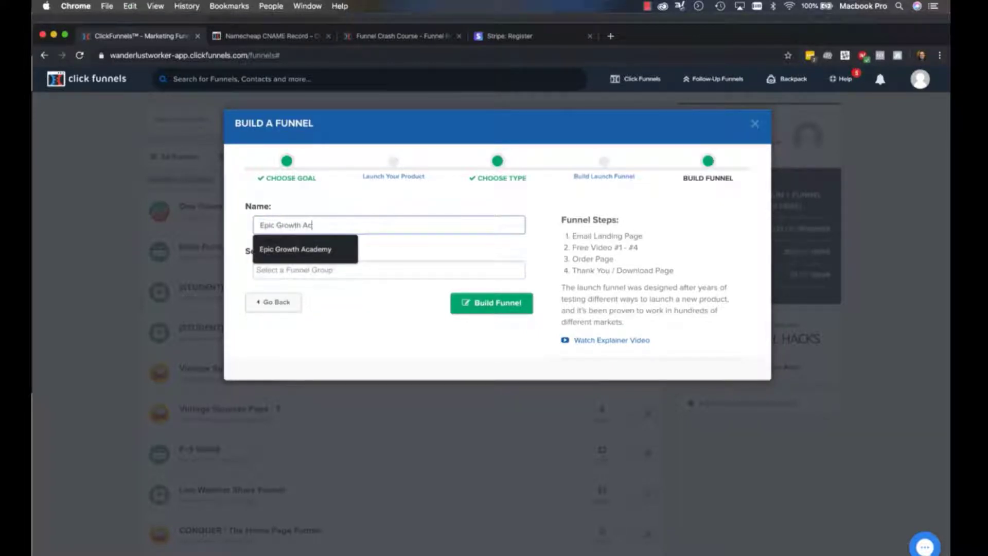
key("Tab")
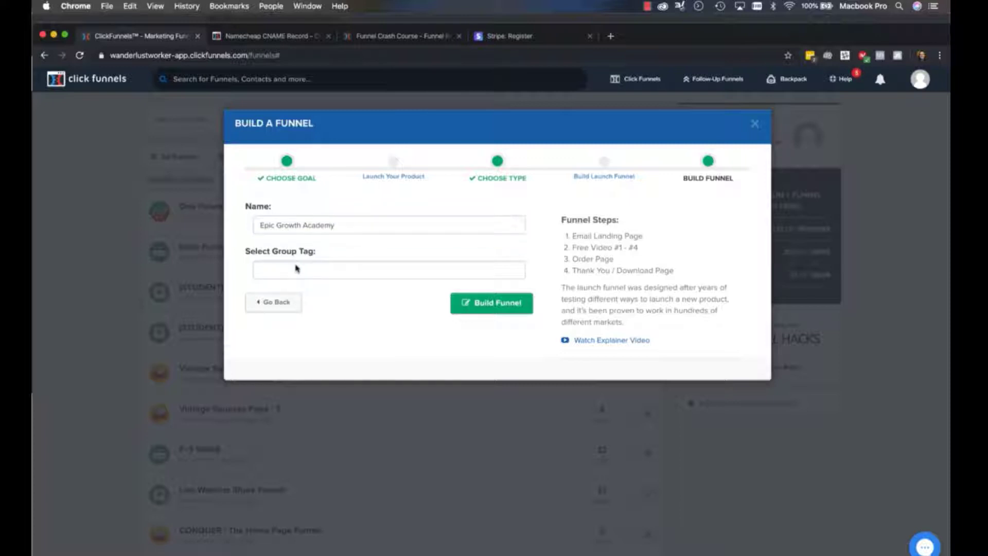
left_click(367, 269)
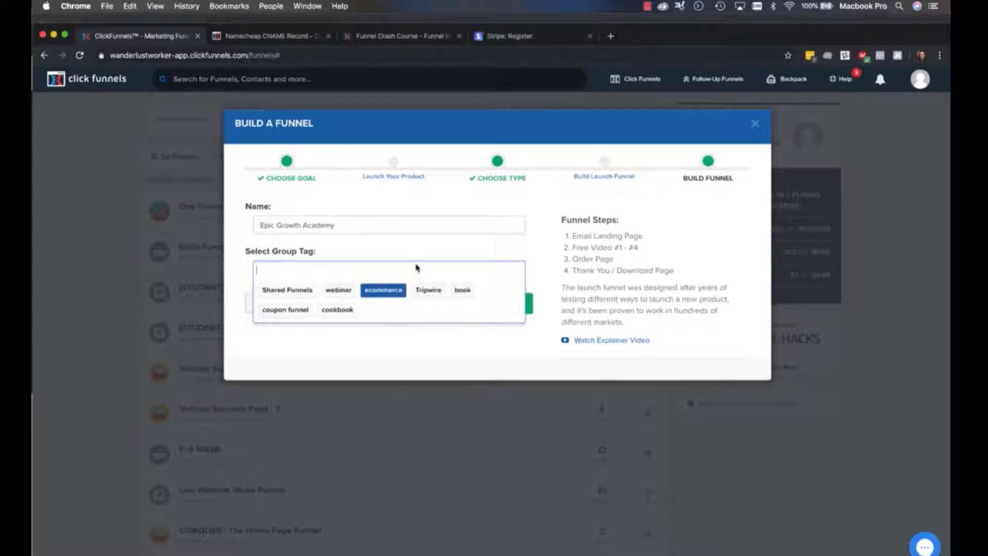
left_click(383, 289)
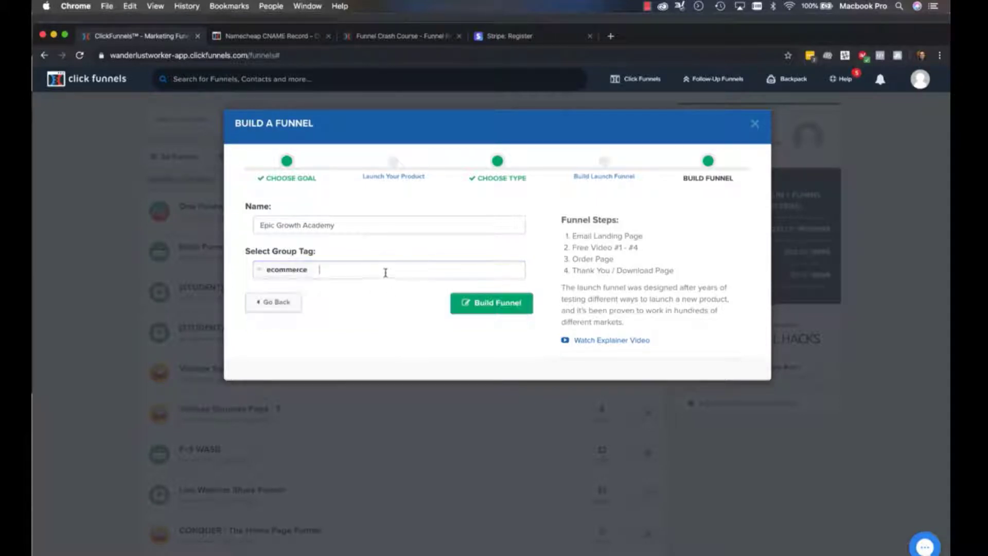
left_click(509, 313)
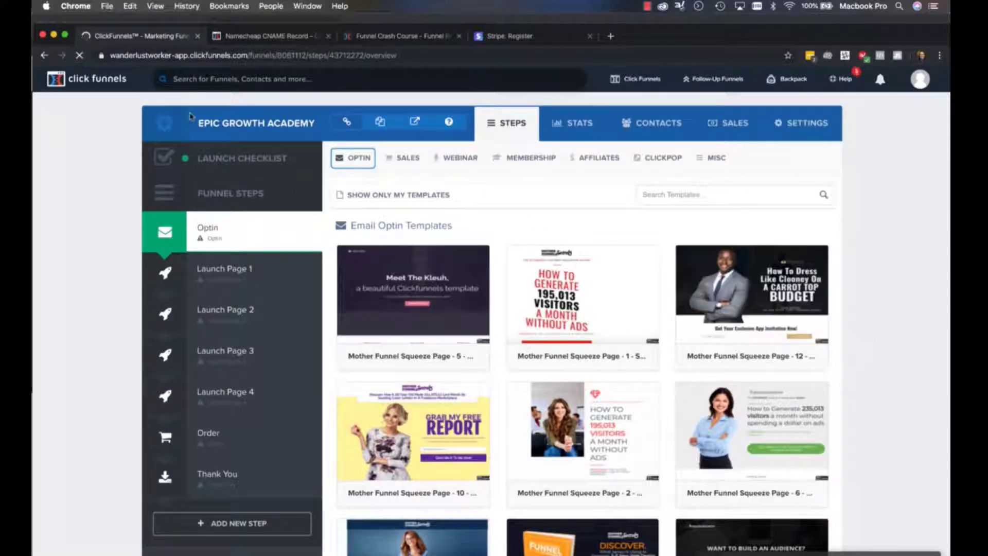
Set the funnel's domain to epicgrowthacademy.com in its settings and save them
left_click(801, 133)
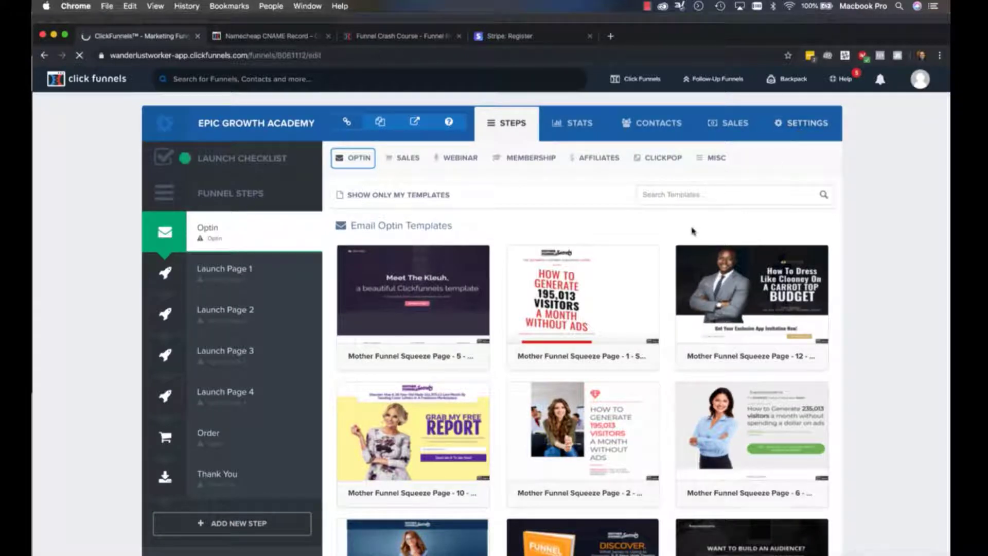
left_click(372, 277)
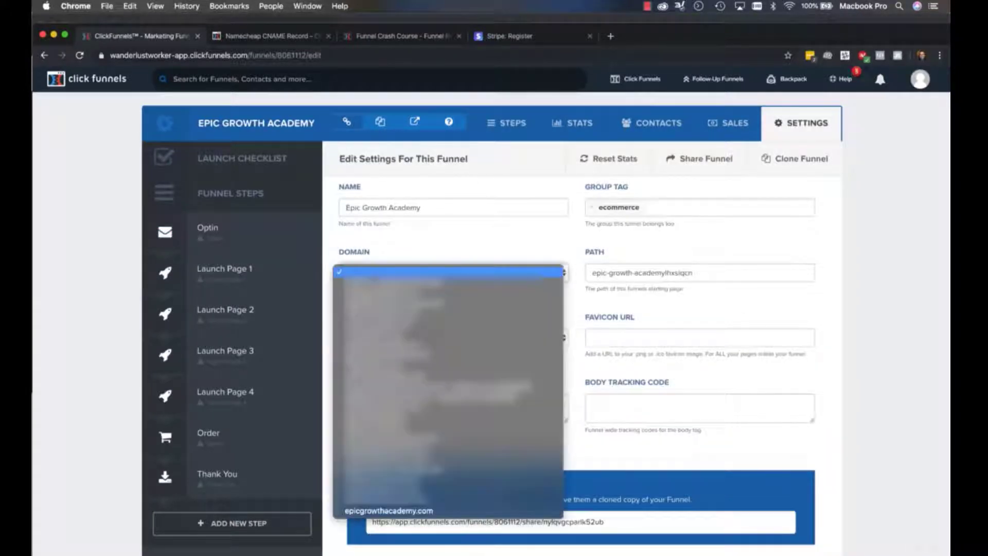
left_click(421, 509)
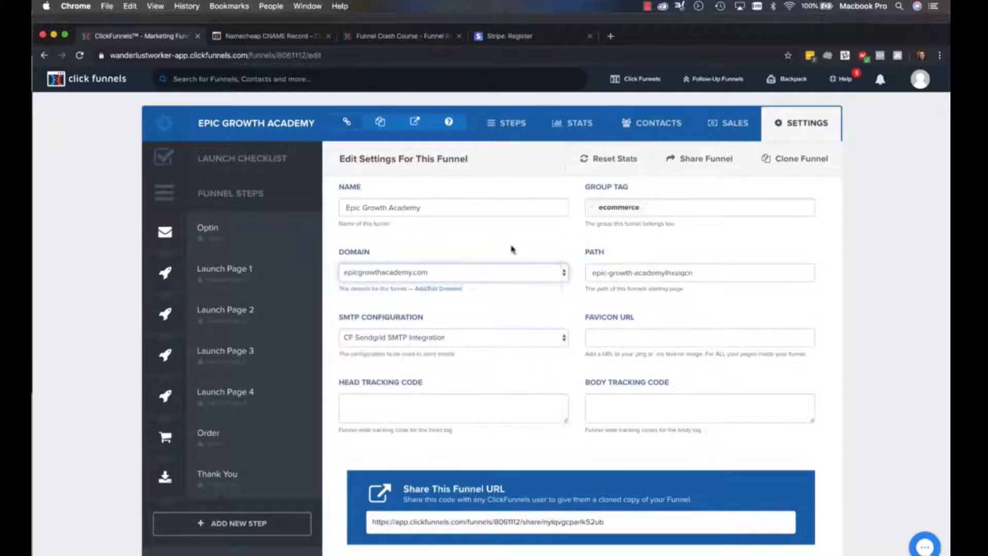
scroll(886, 241, "down", 20)
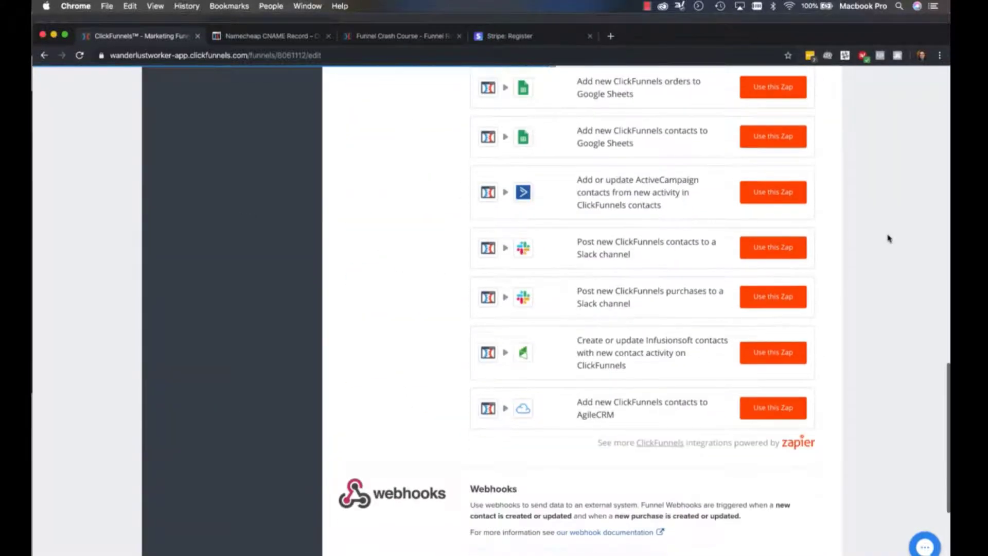
left_click(754, 494)
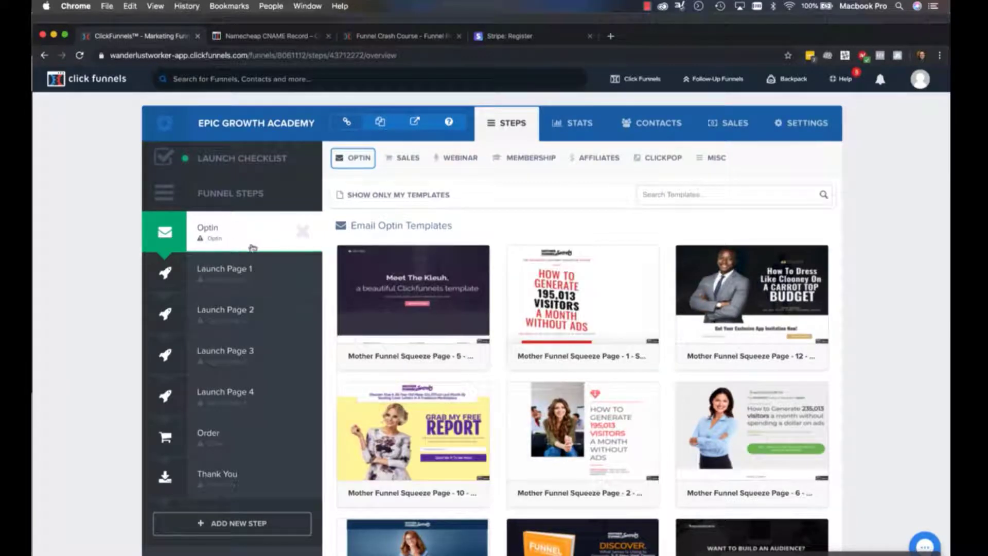
Browse the email optin templates and apply Mother Funnel Squeeze Page - 21 to the Optin step
scroll(849, 298, "down", 6)
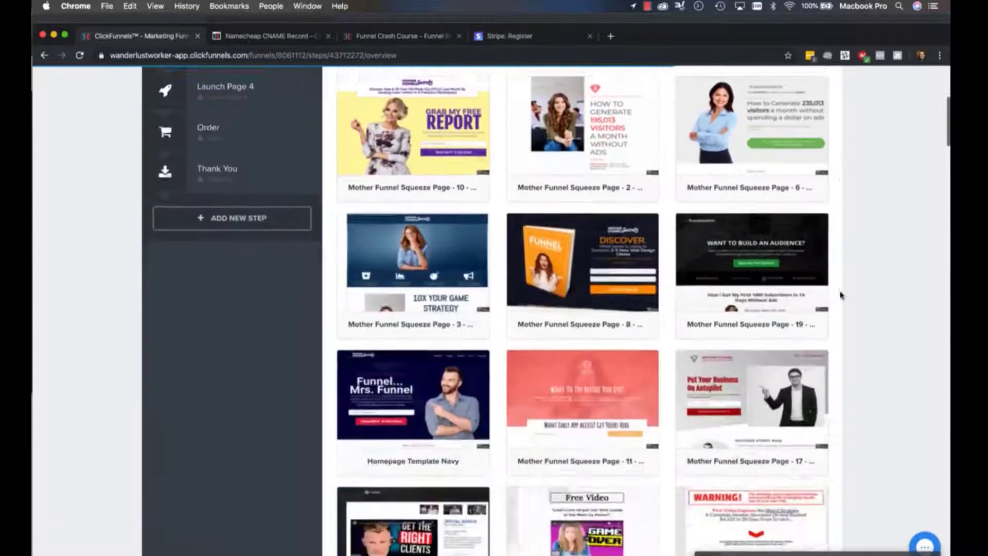
scroll(840, 295, "down", 15)
scroll(840, 295, "up", 20)
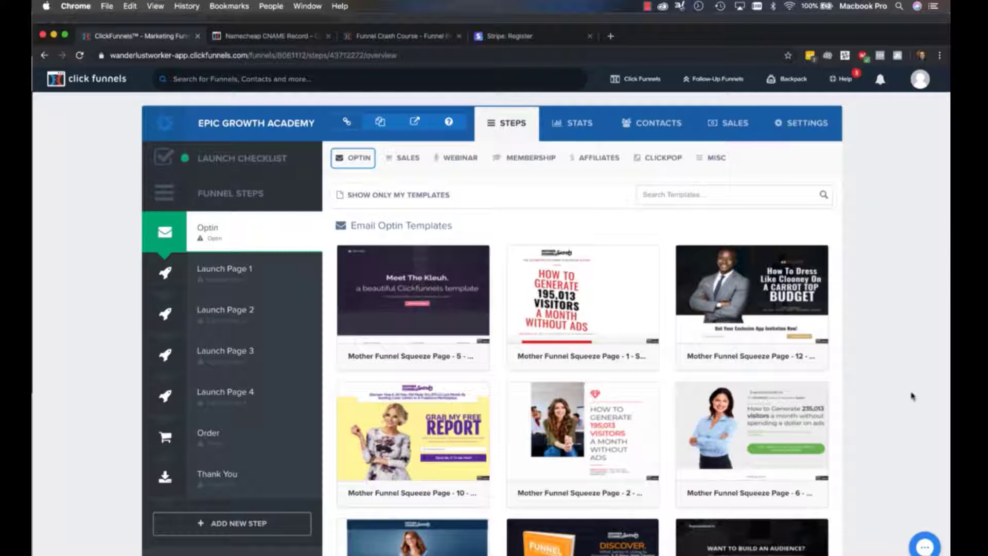
scroll(921, 297, "down", 5)
scroll(921, 297, "down", 4)
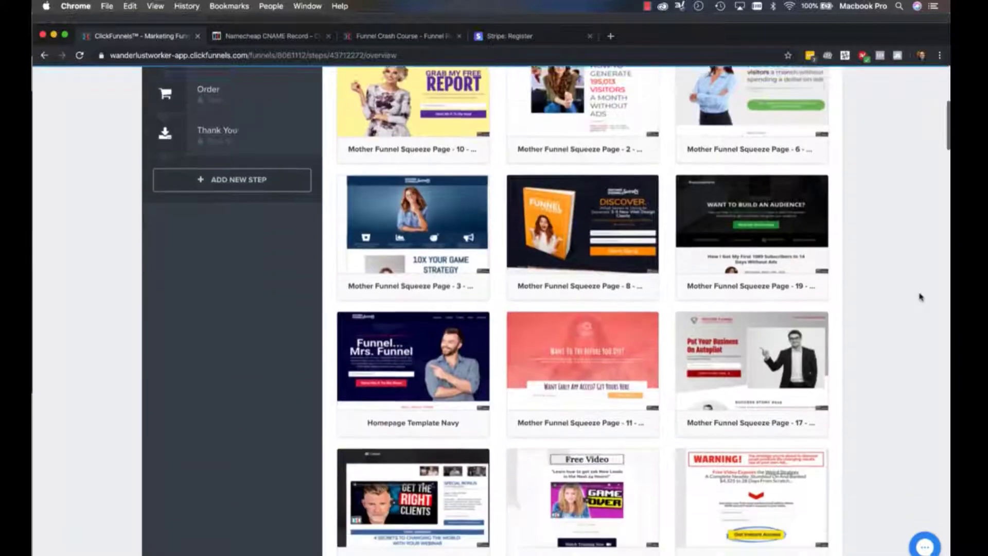
mouse_move(751, 216)
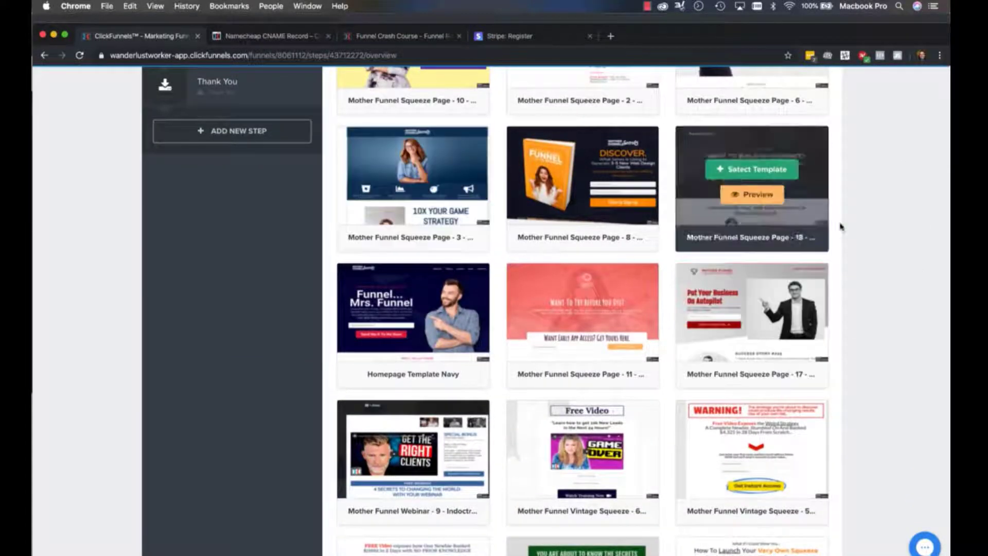
scroll(838, 223, "up", 4)
scroll(949, 389, "down", 12)
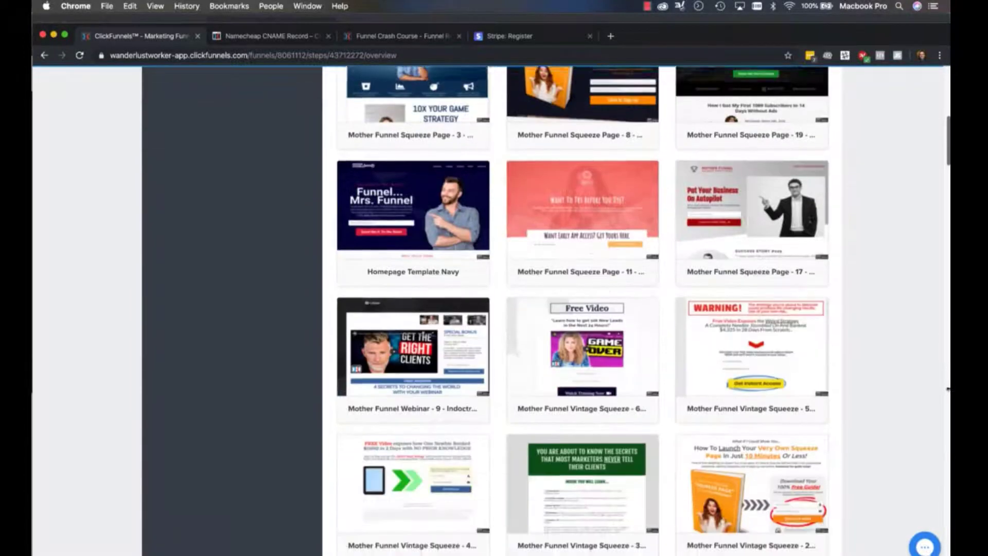
scroll(948, 389, "down", 15)
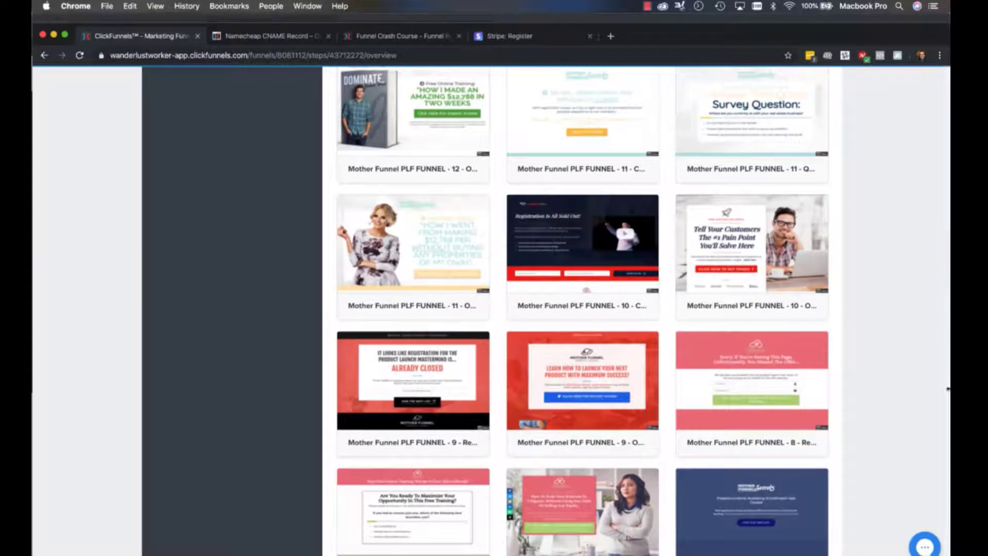
scroll(949, 389, "up", 15)
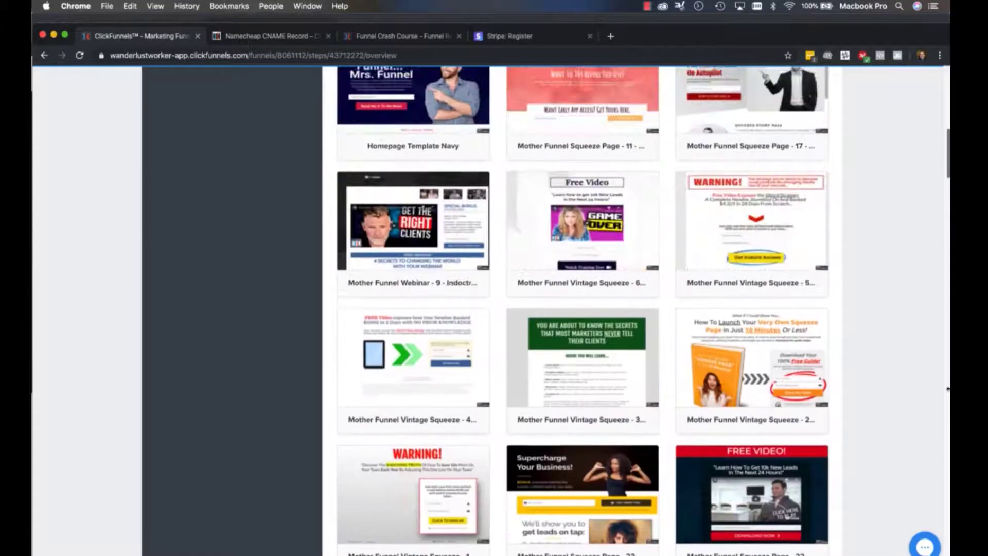
scroll(948, 389, "down", 3)
scroll(948, 389, "up", 3)
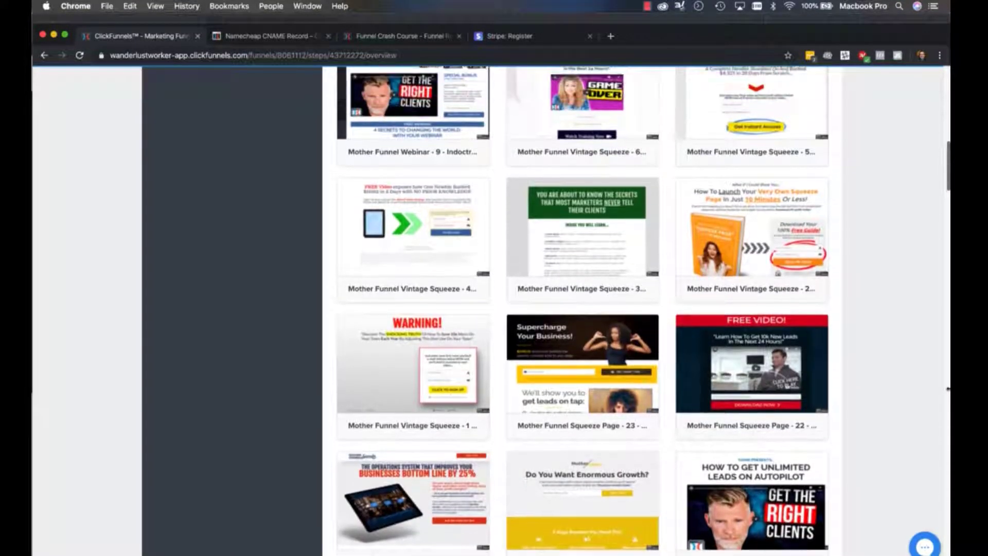
scroll(948, 389, "down", 3)
mouse_move(399, 423)
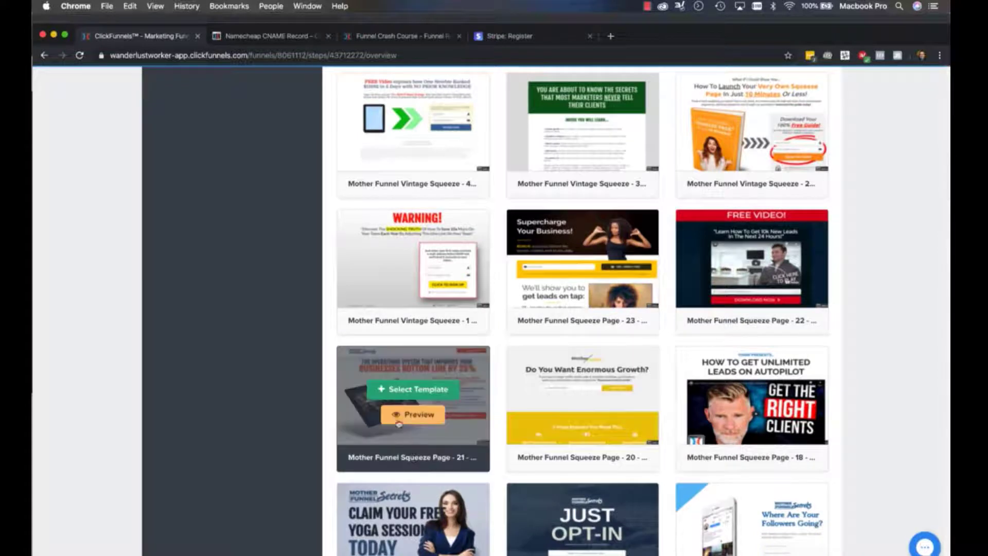
left_click(411, 390)
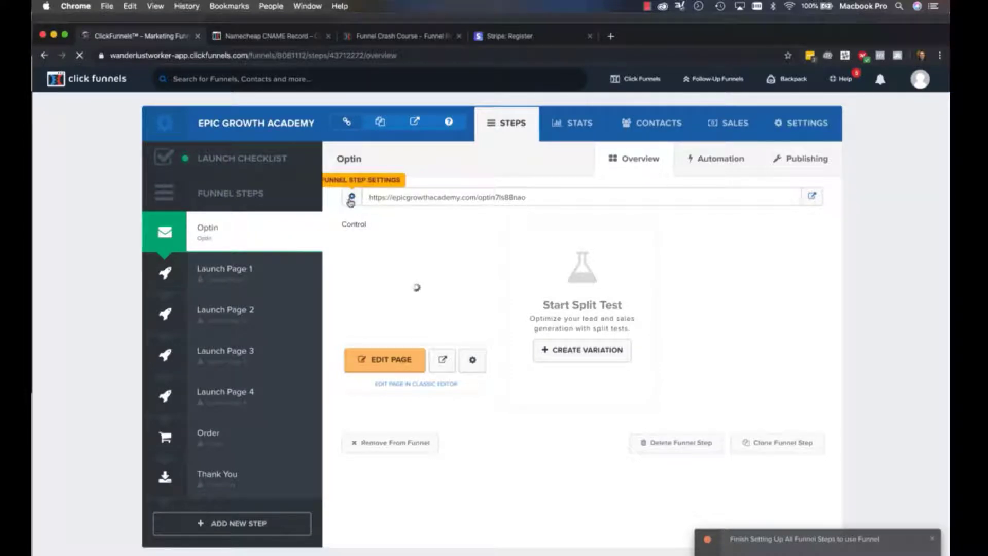
Set the Optin page's path to grab-your-free-offer, update the page and check it live in the browser
left_click(473, 360)
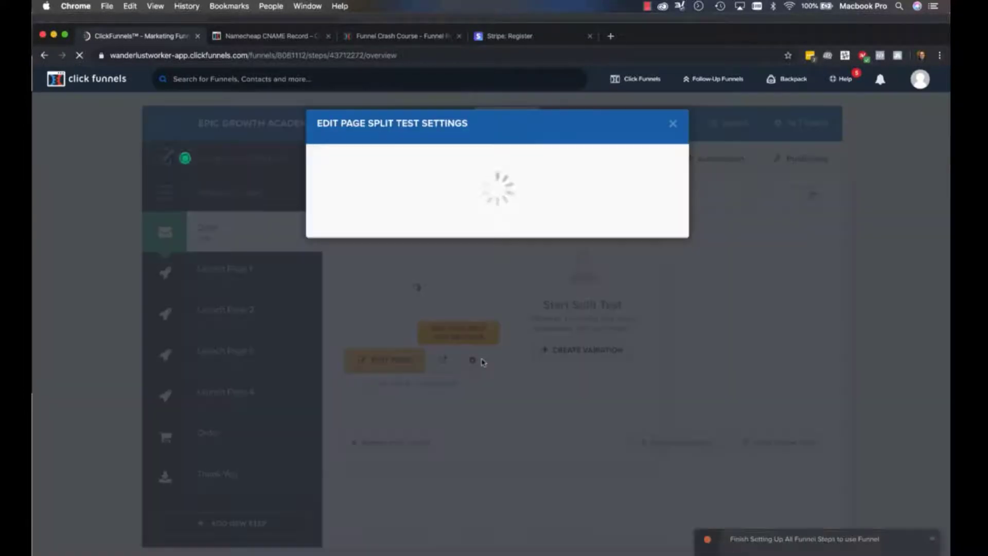
key("Tab")
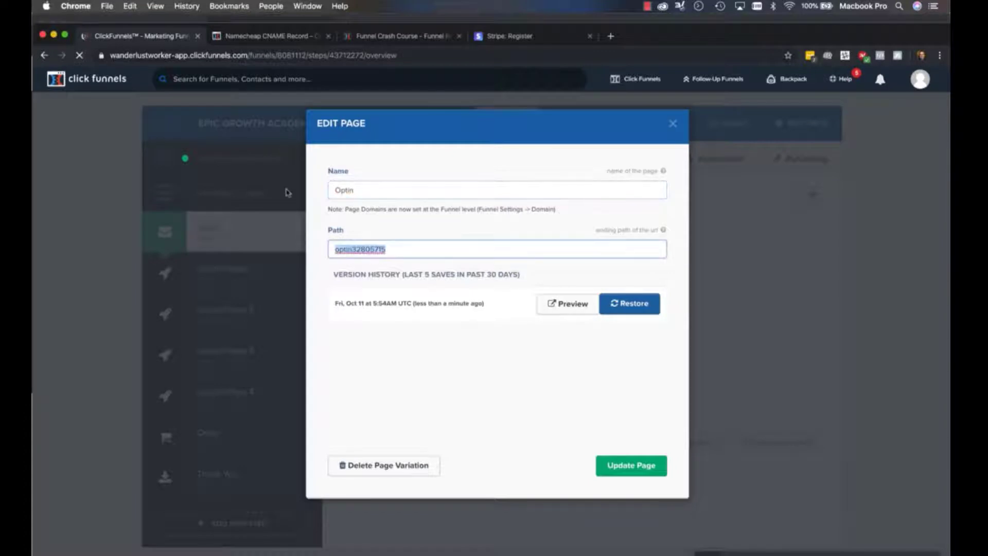
type("grab-y")
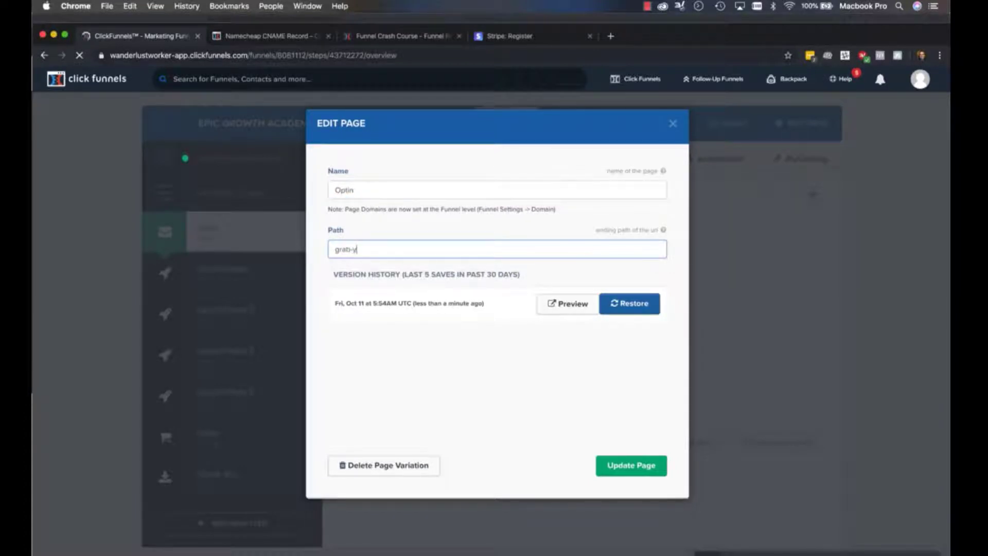
type("our-free-offer")
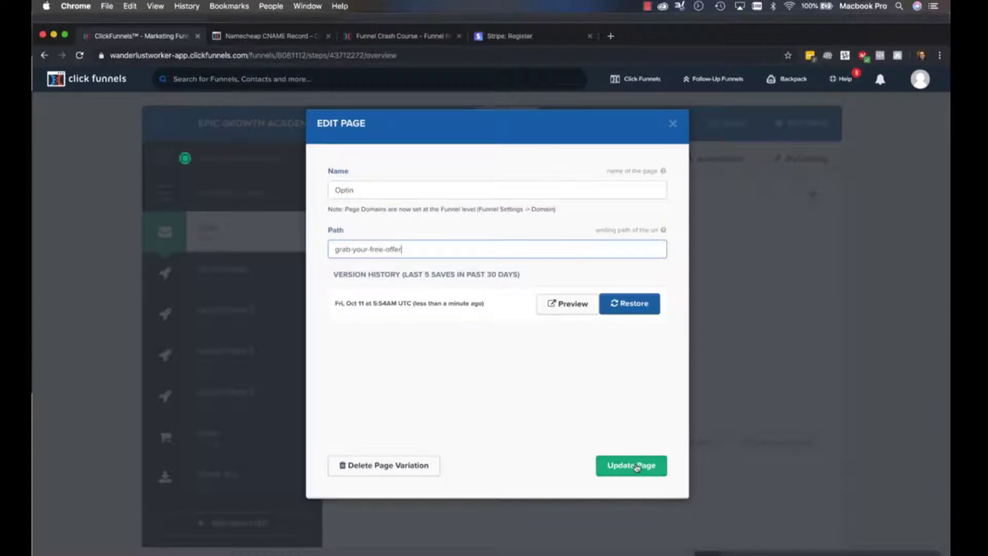
left_click(639, 466)
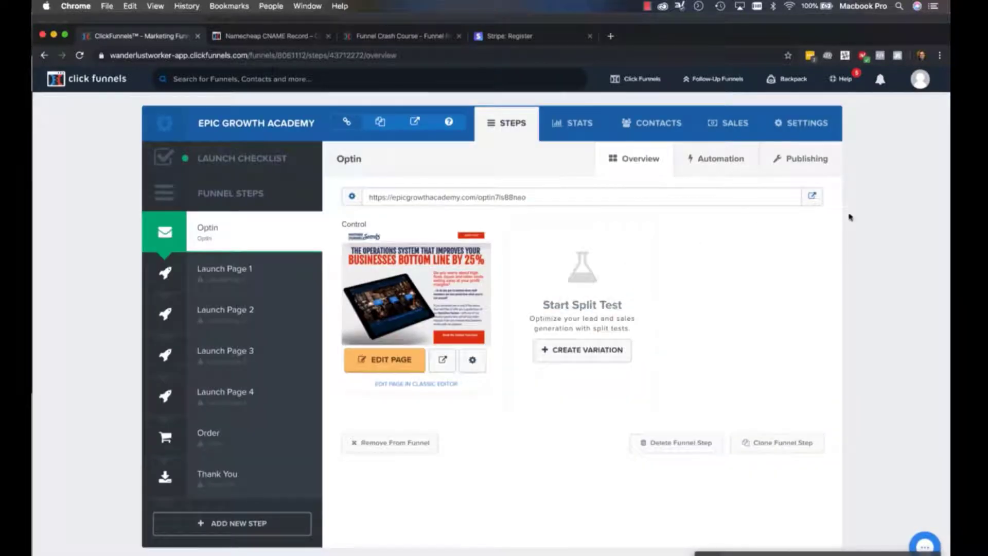
left_click(813, 198)
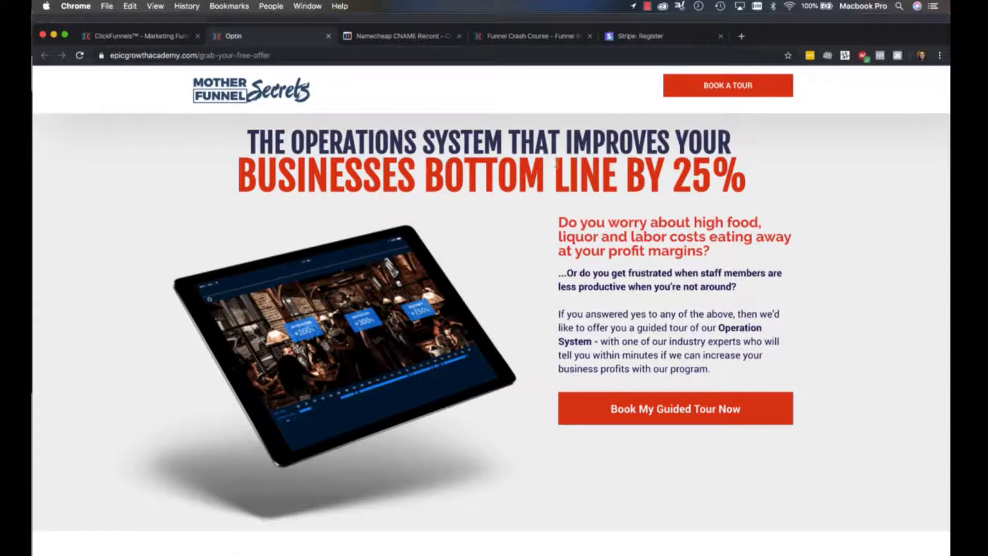
key("super+w")
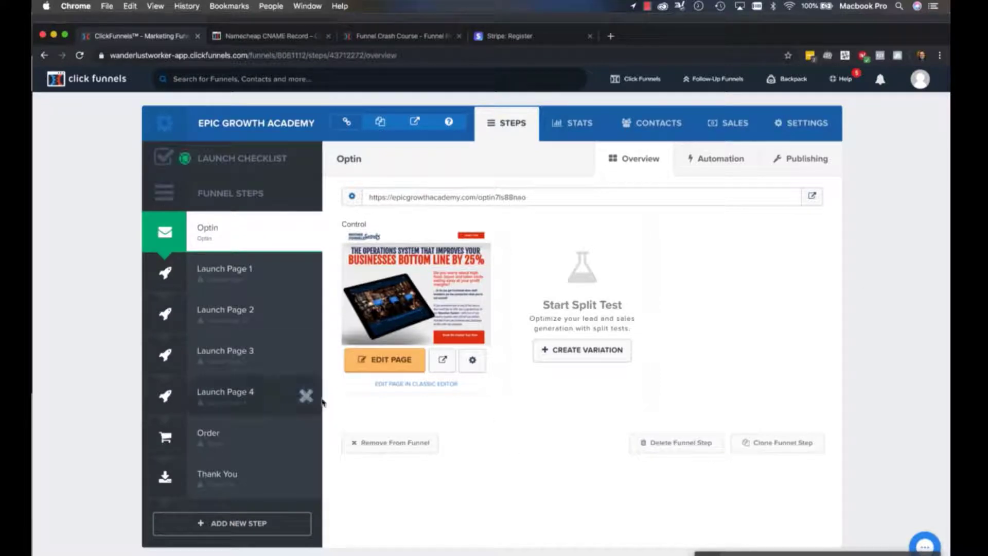
Open the Optin page in the page editor and look through its sections down to the contact form
left_click(385, 360)
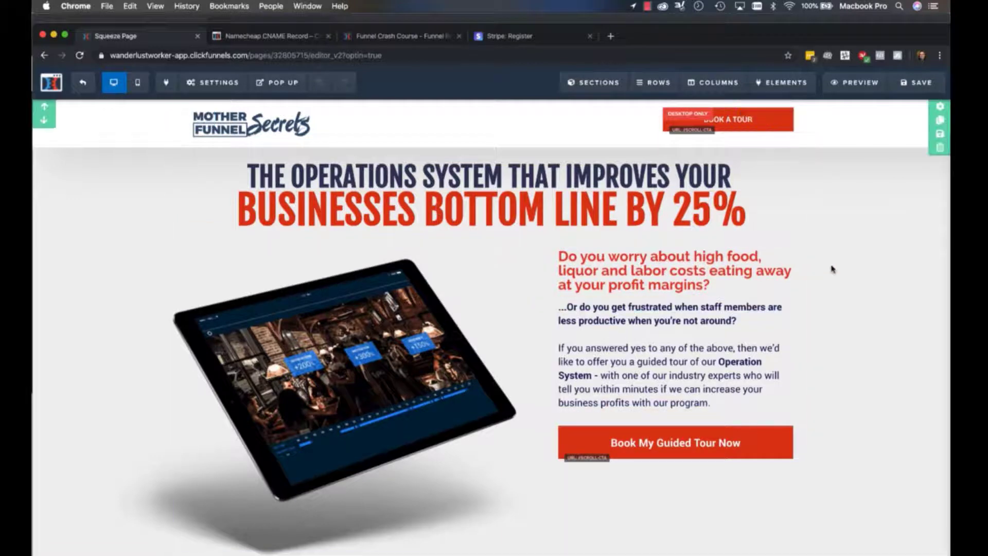
scroll(832, 268, "down", 15)
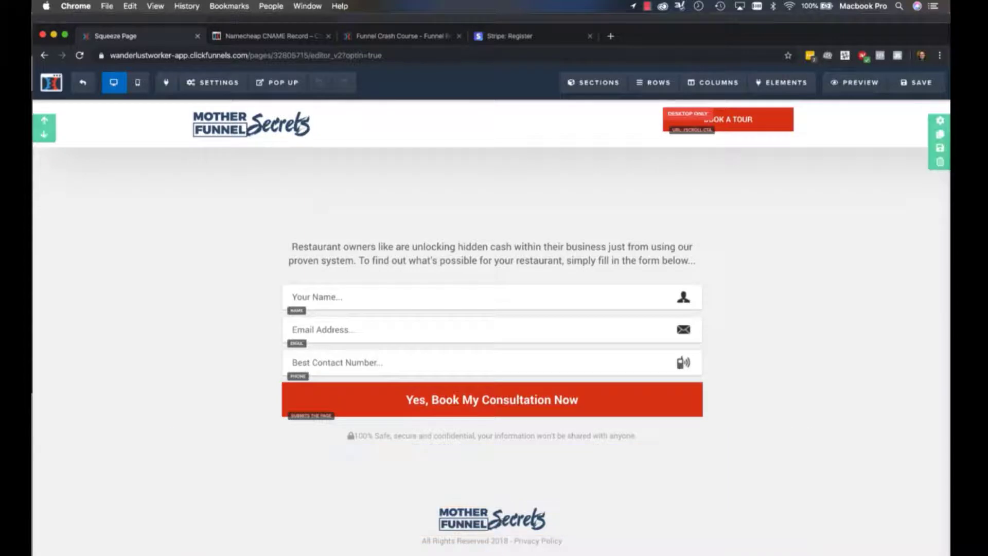
scroll(504, 298, "up", 10)
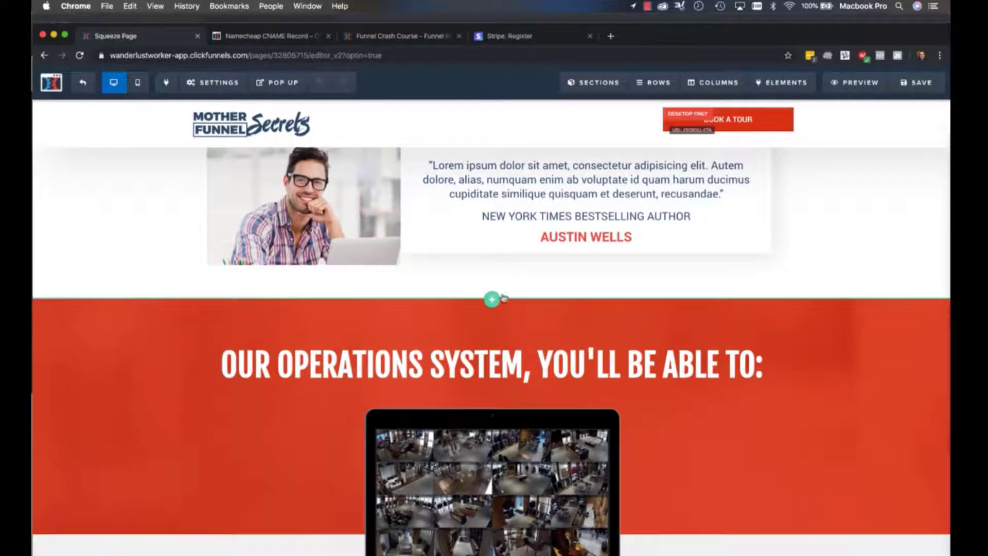
Insert a full-width section between the testimonial and the red "Our Operations System" section
left_click(490, 299)
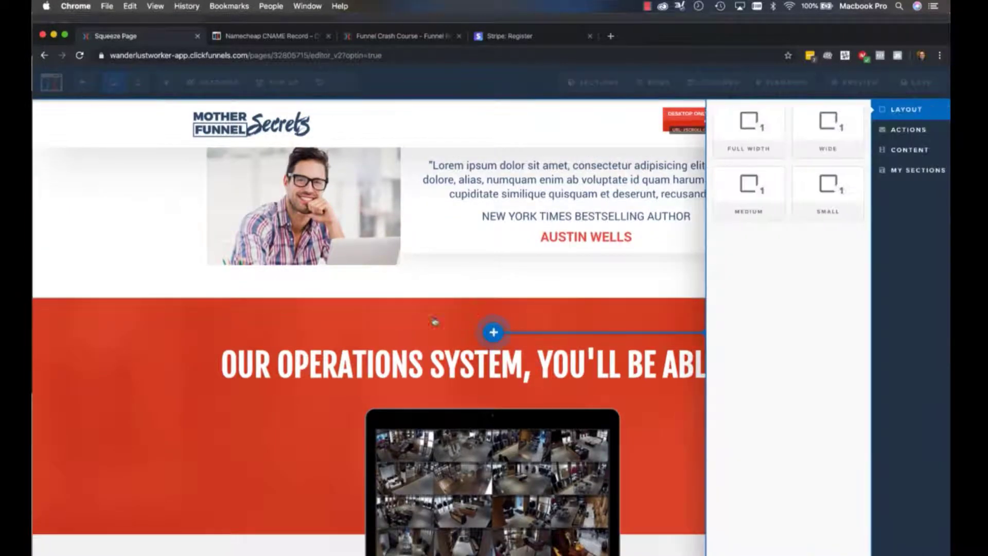
left_click(719, 118)
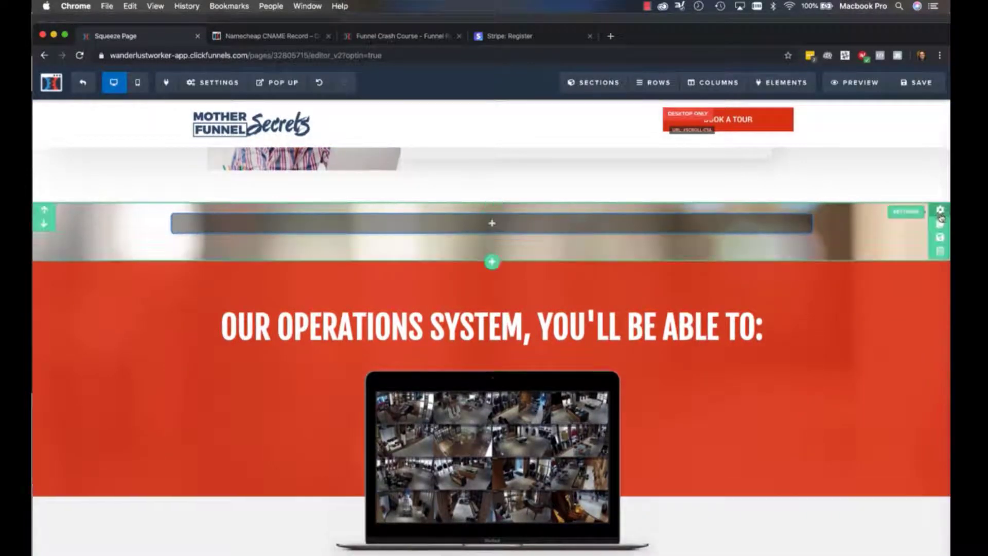
left_click(939, 211)
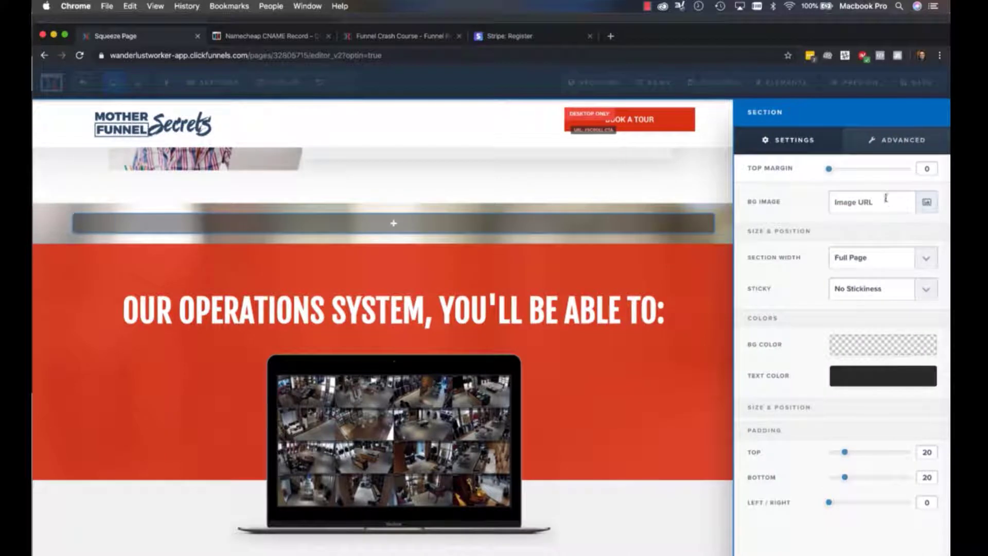
left_click(493, 256)
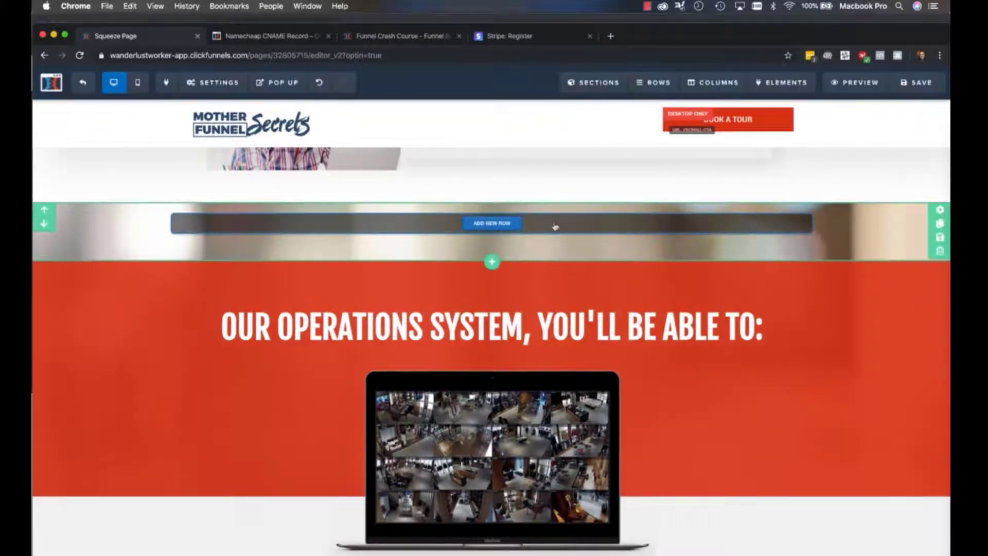
scroll(106, 412, "down", 5)
scroll(180, 452, "up", 10)
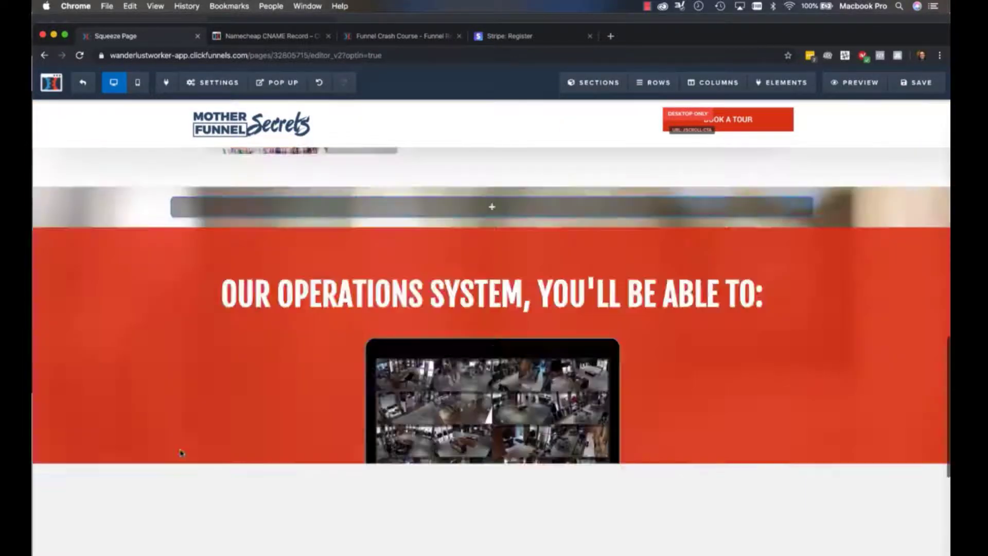
scroll(181, 452, "down", 10)
scroll(181, 451, "up", 3)
scroll(181, 451, "down", 3)
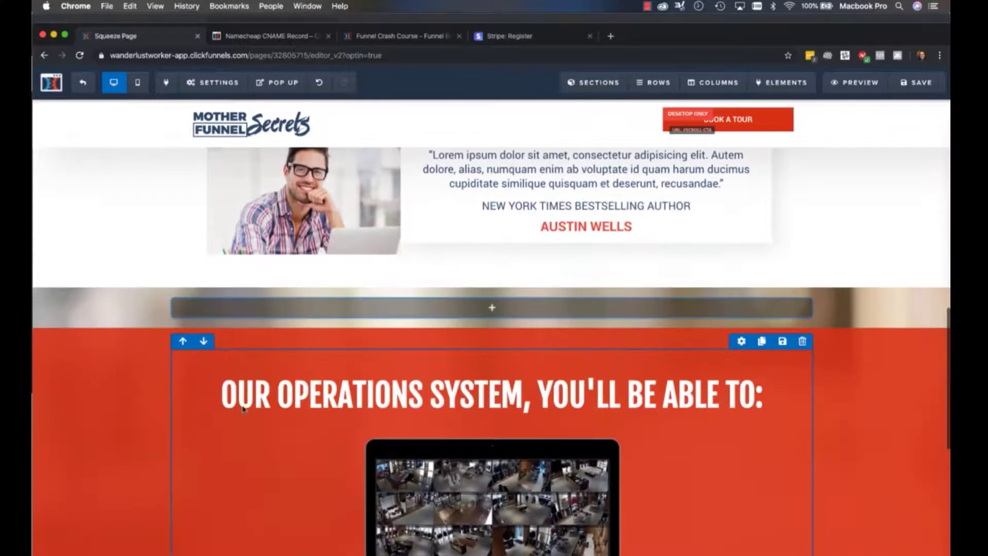
Set the new section's background colour to white (#ffffff)
mouse_move(943, 295)
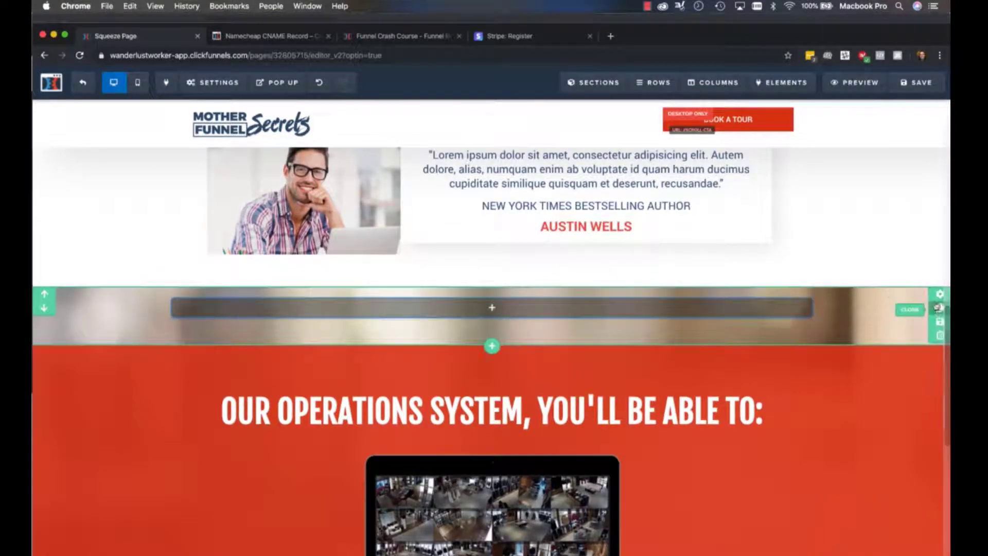
left_click(939, 295)
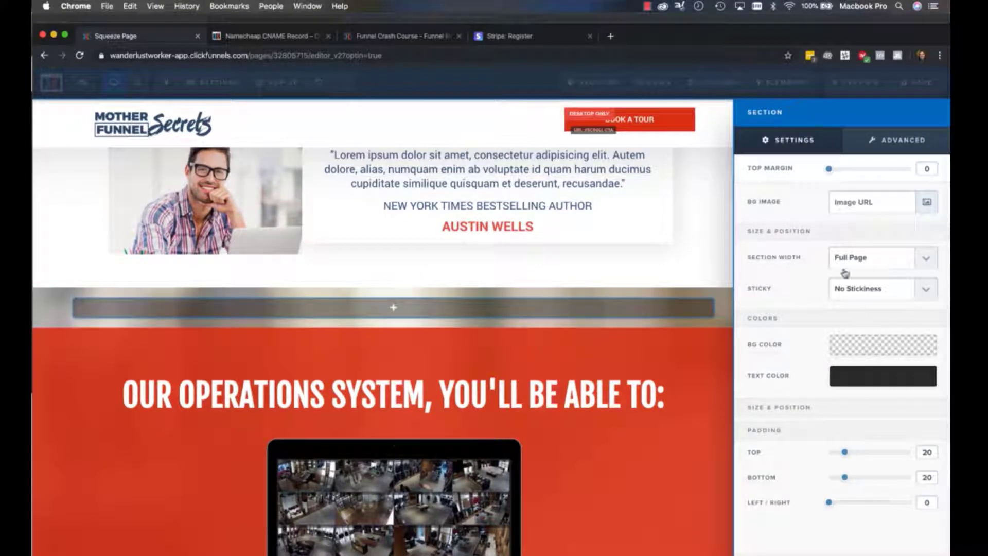
left_click(855, 344)
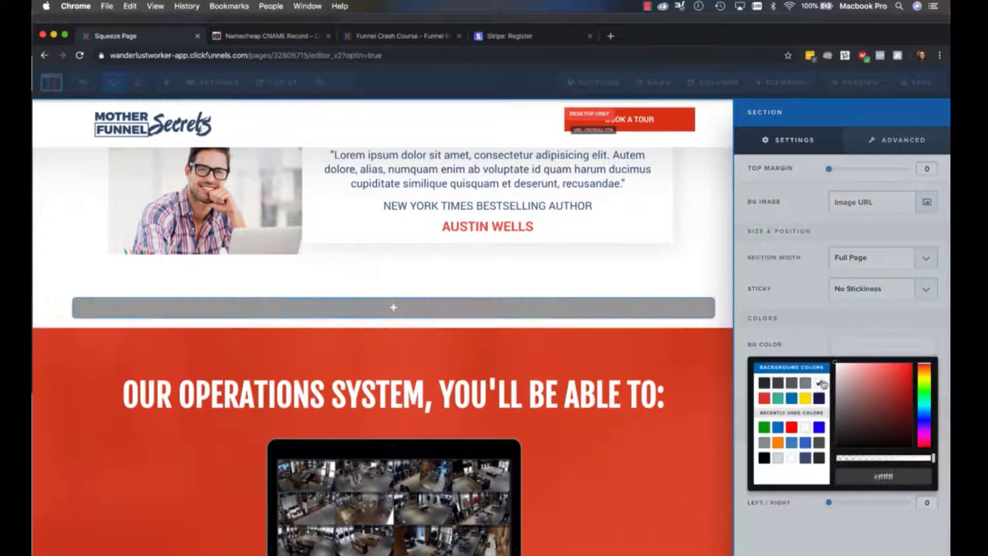
left_click(613, 291)
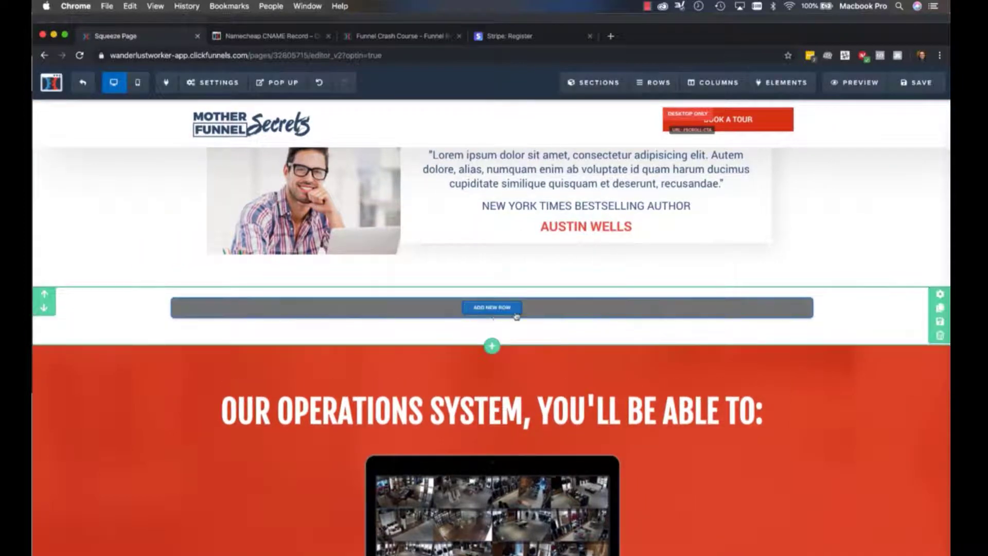
left_click(492, 307)
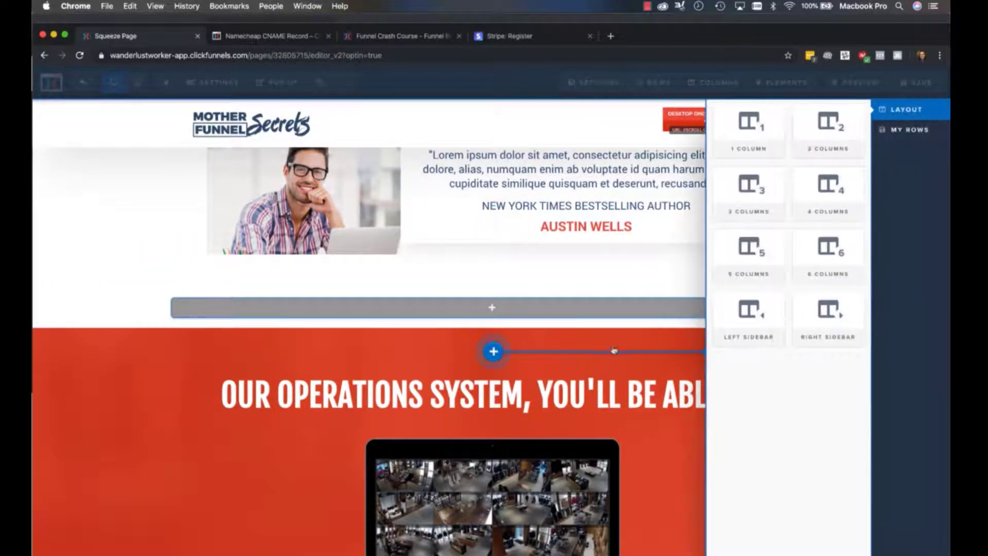
left_click(615, 351)
Try the grey #888888 background on the new section, then settle on the yellow swatch
left_click(940, 294)
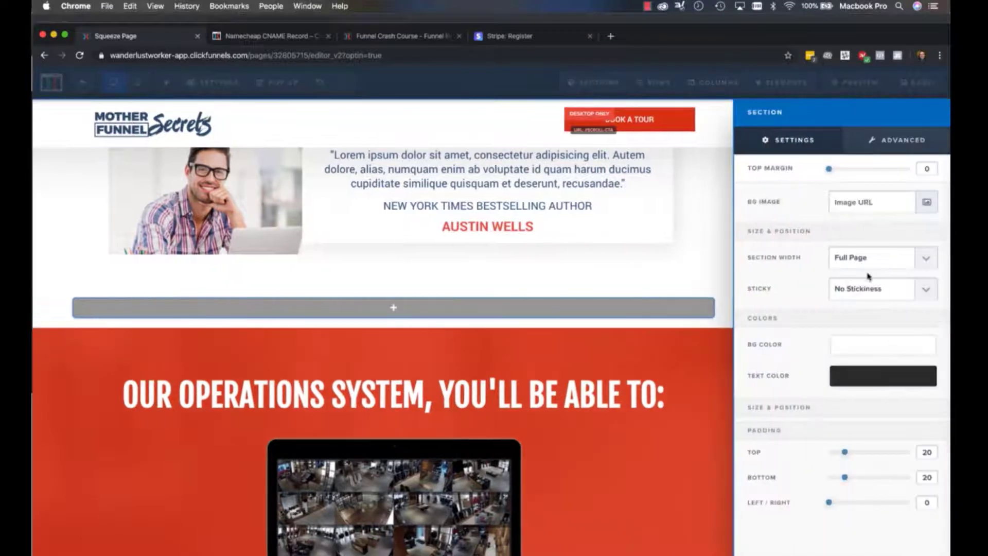
left_click(853, 345)
left_click(804, 382)
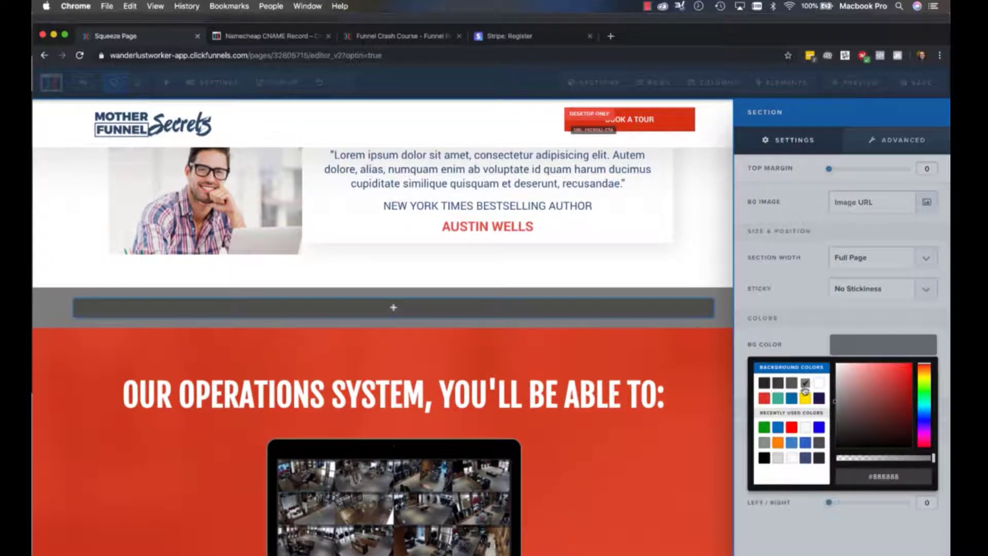
left_click(805, 399)
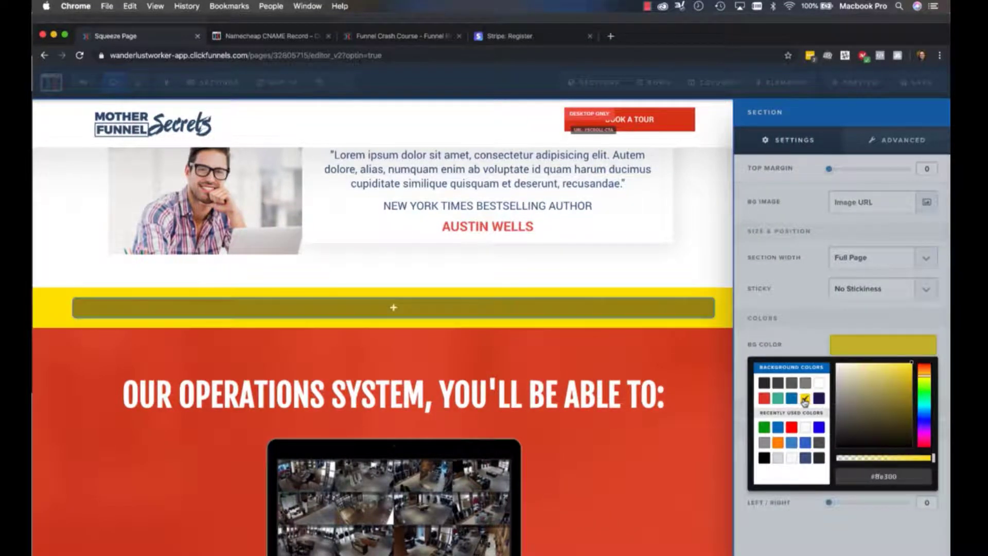
left_click(544, 391)
Add a two-column row to the yellow section and place a Headline element in its left column
left_click(484, 308)
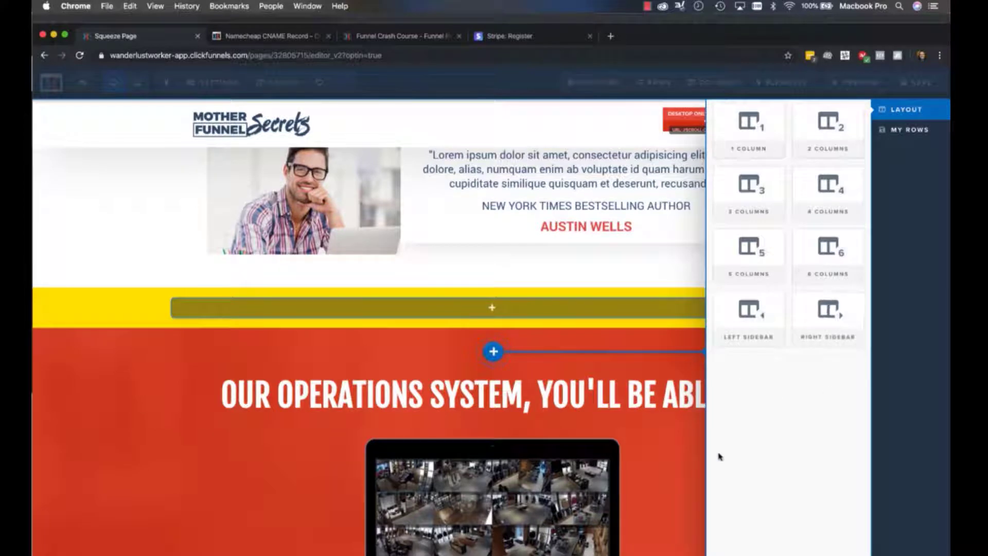
left_click(832, 136)
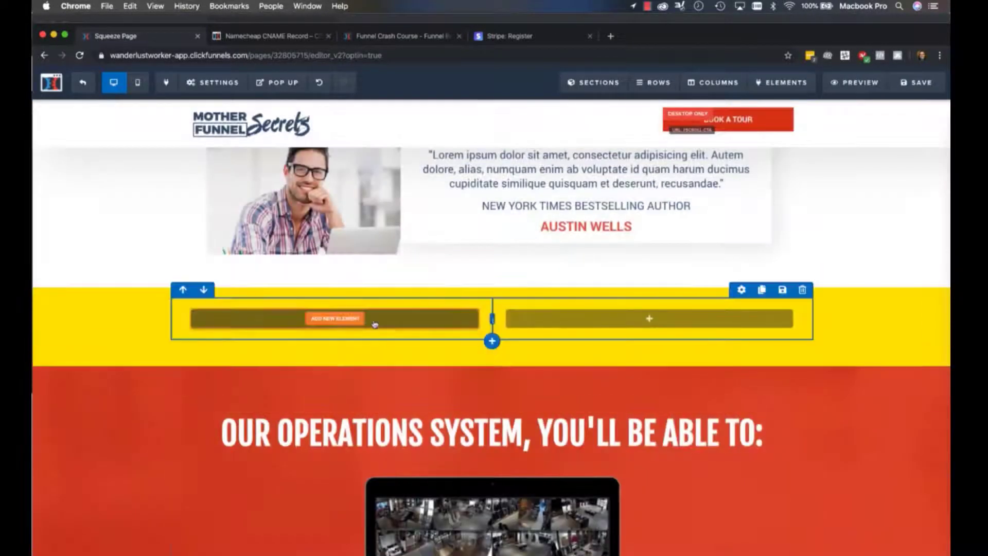
left_click(341, 320)
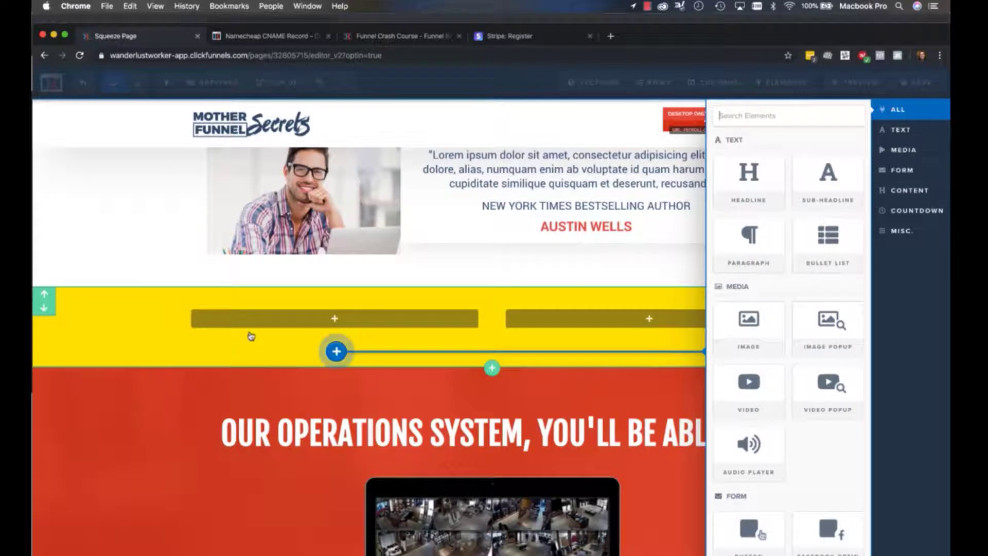
scroll(783, 263, "down", 10)
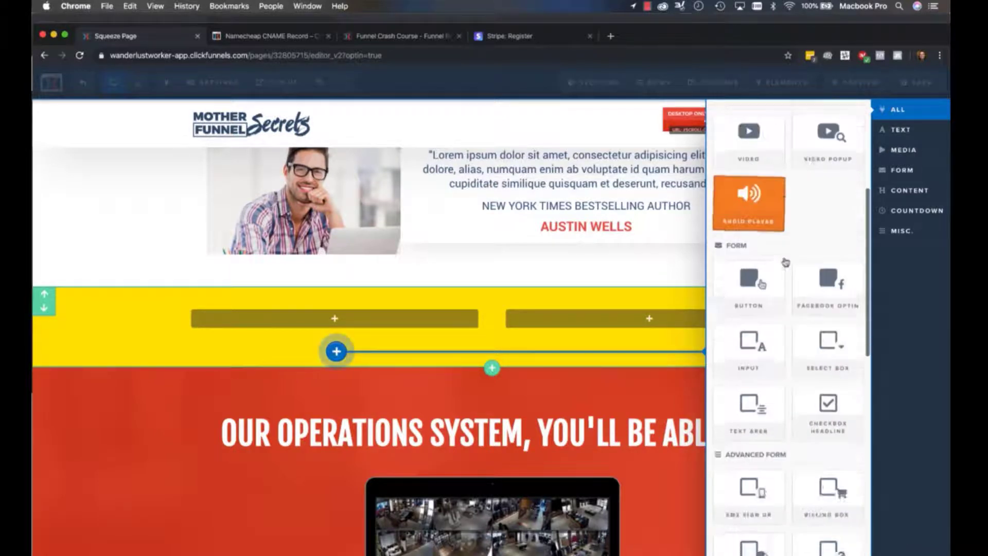
scroll(785, 261, "down", 5)
scroll(777, 271, "up", 15)
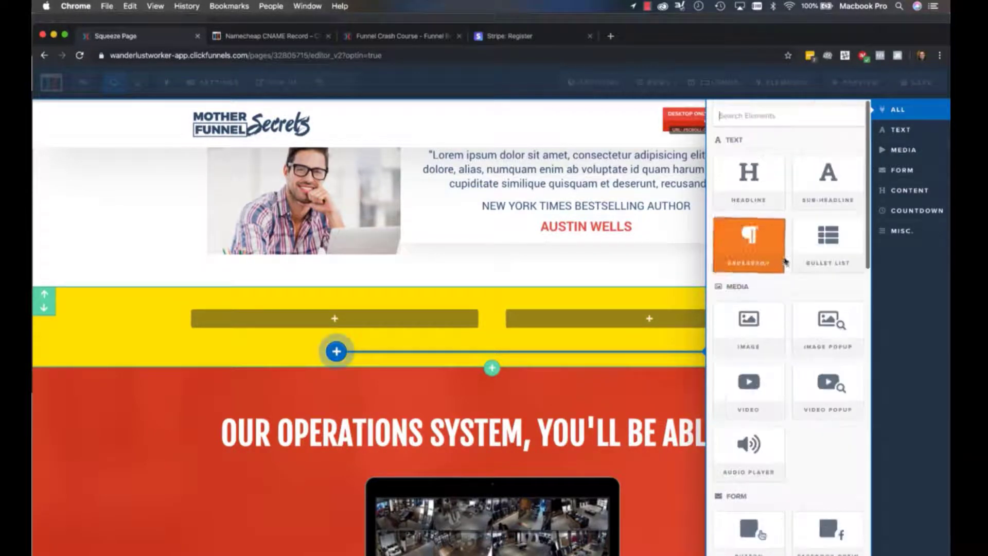
left_click(751, 181)
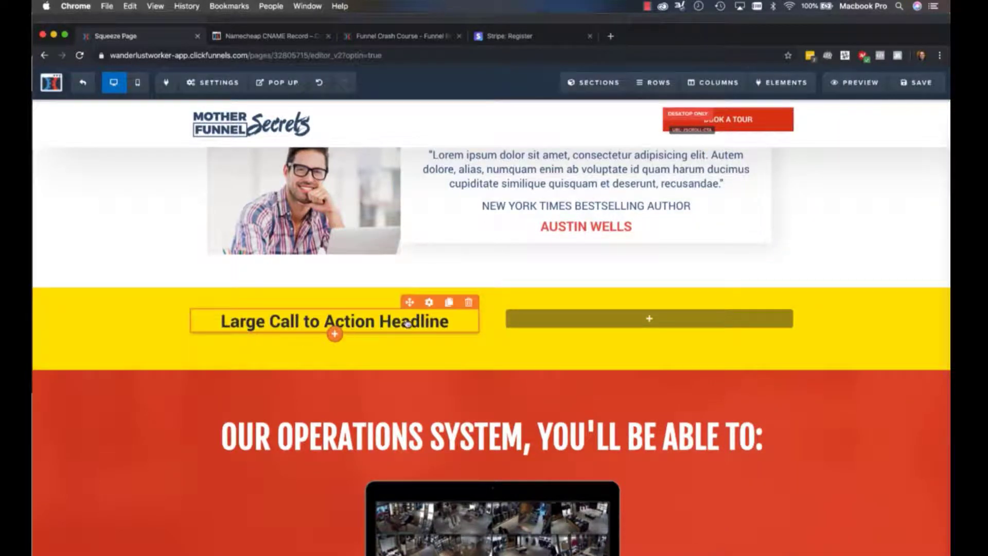
Enlarge the new headline's font size to 66 and replace its text with "This Is My Element Headline"
left_click(430, 303)
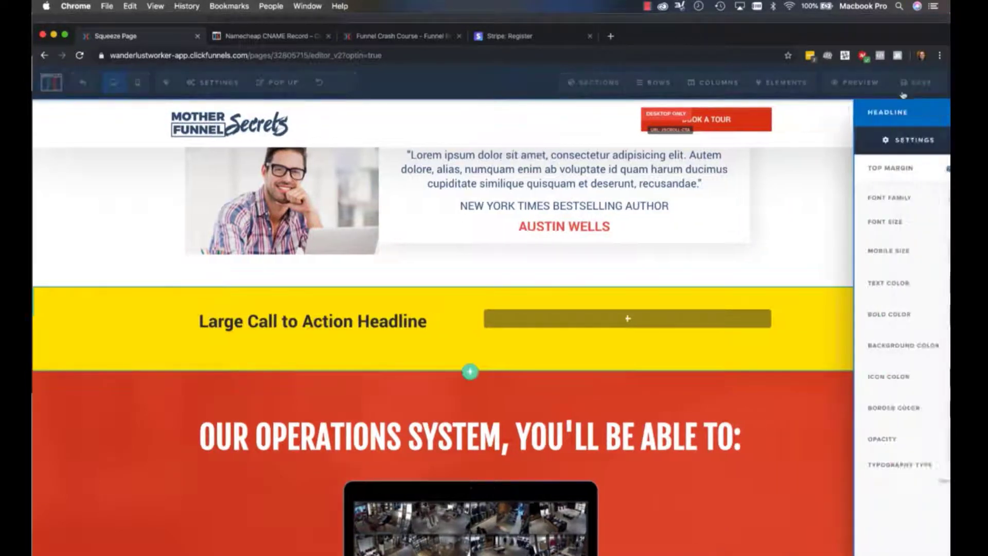
left_click_drag(862, 225, 903, 230)
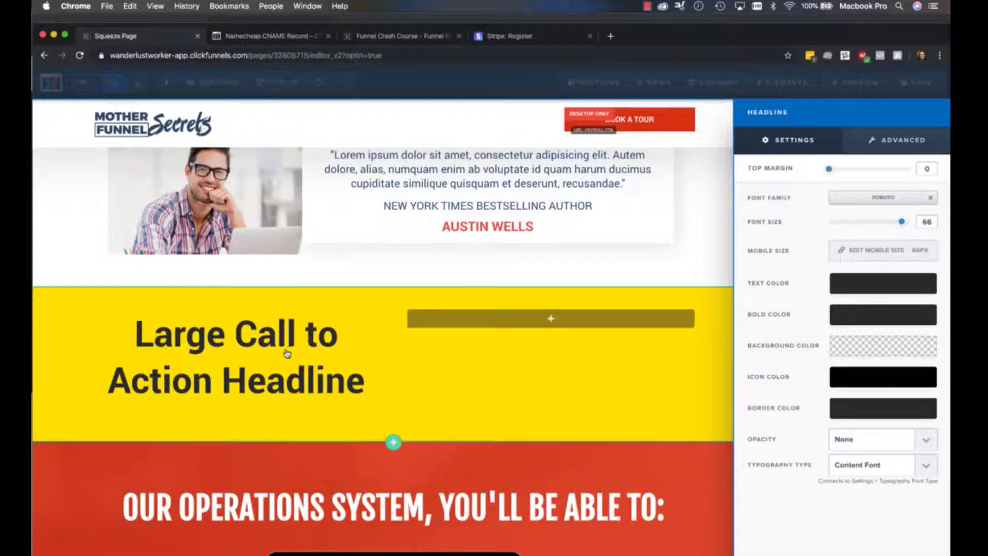
left_click(287, 353)
key("super+a")
type("This i")
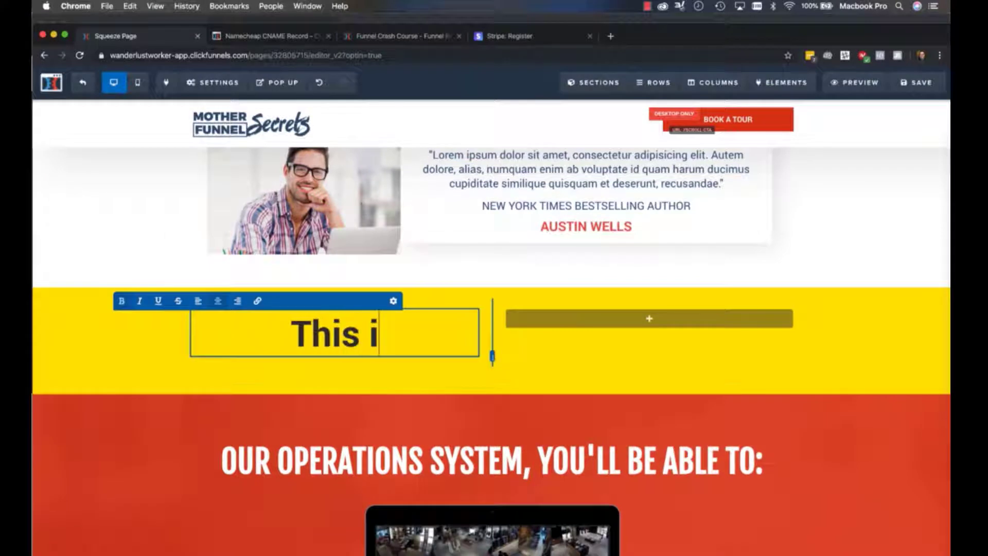
type("s My")
key("BackSpace")
key("BackSpace")
key("BackSpace")
key("BackSpace")
key("BackSpace")
type("Is My Headline")
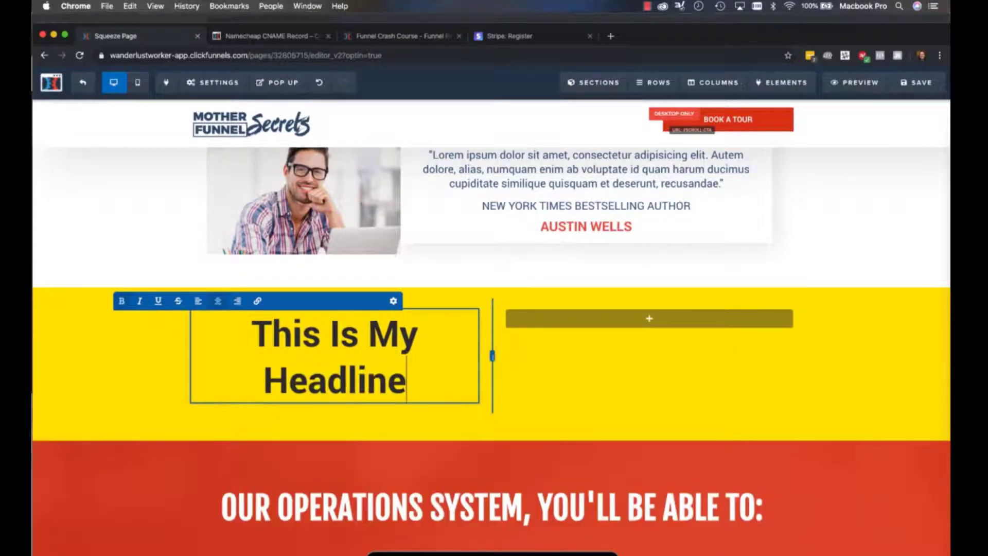
left_click(417, 352)
type("Element")
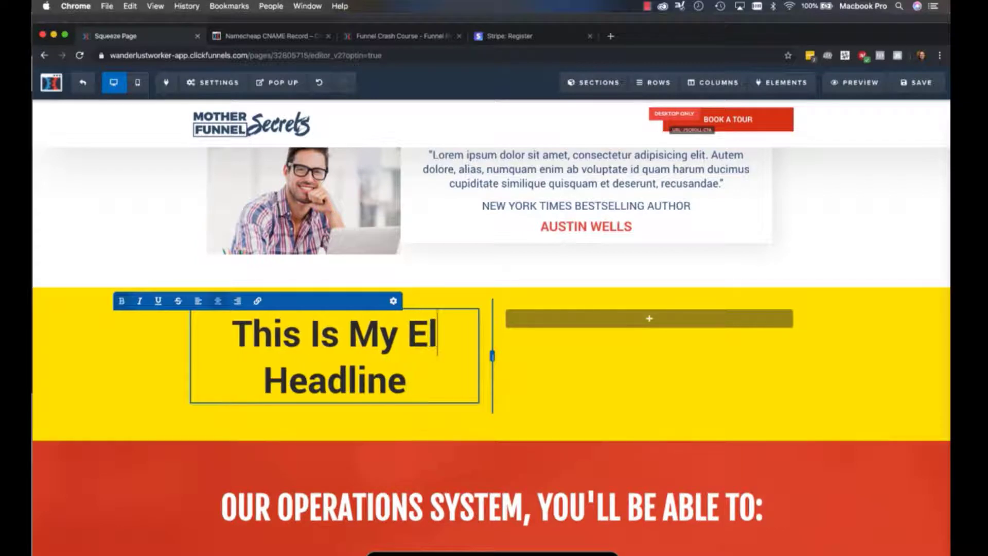
left_click(875, 333)
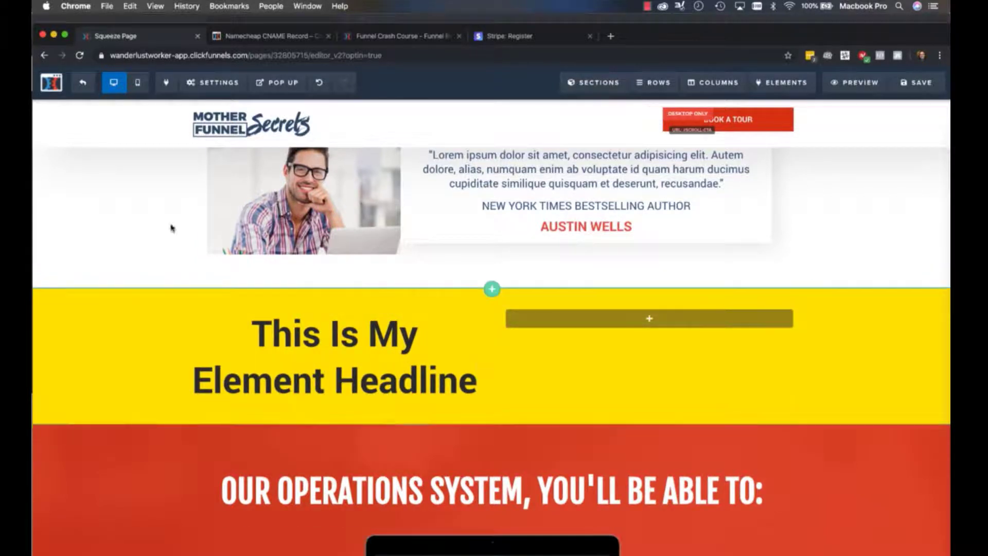
Reduce the headline's font size to 60
left_click(429, 304)
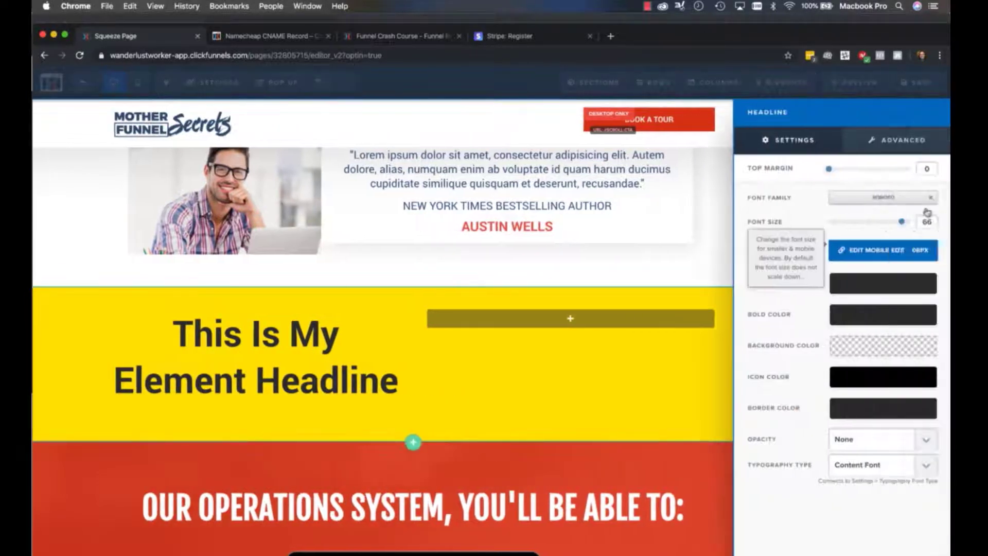
mouse_move(903, 222)
left_mouse_down()
mouse_move(886, 223)
mouse_move(895, 222)
left_mouse_up()
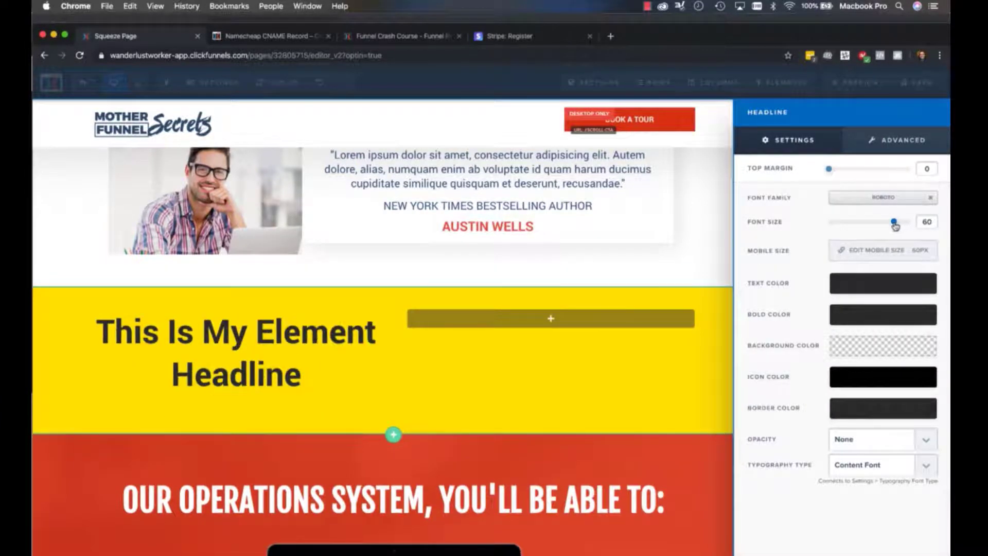
left_click(364, 315)
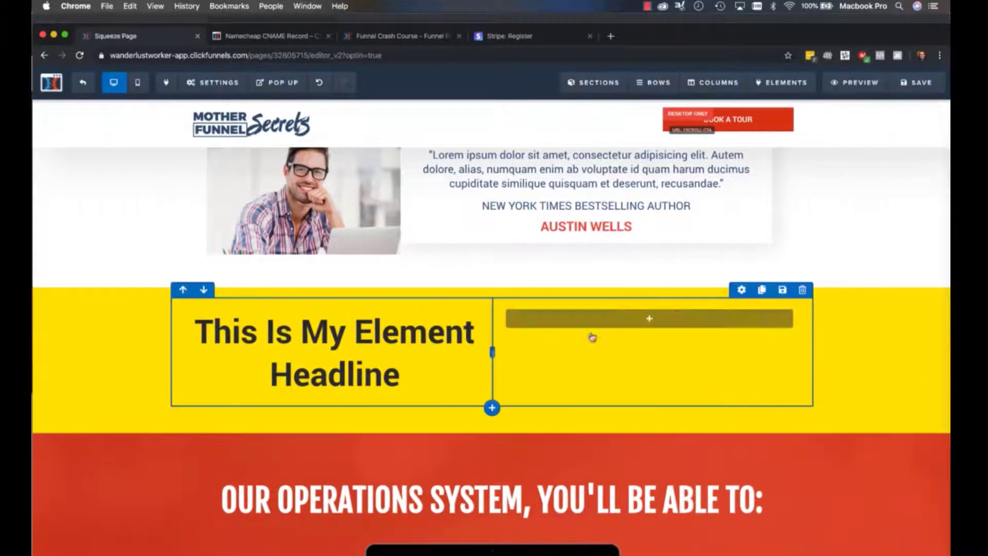
Add an Image element to the row's right column and use the library photo of the man in a black jacket
left_click(648, 319)
left_click(749, 334)
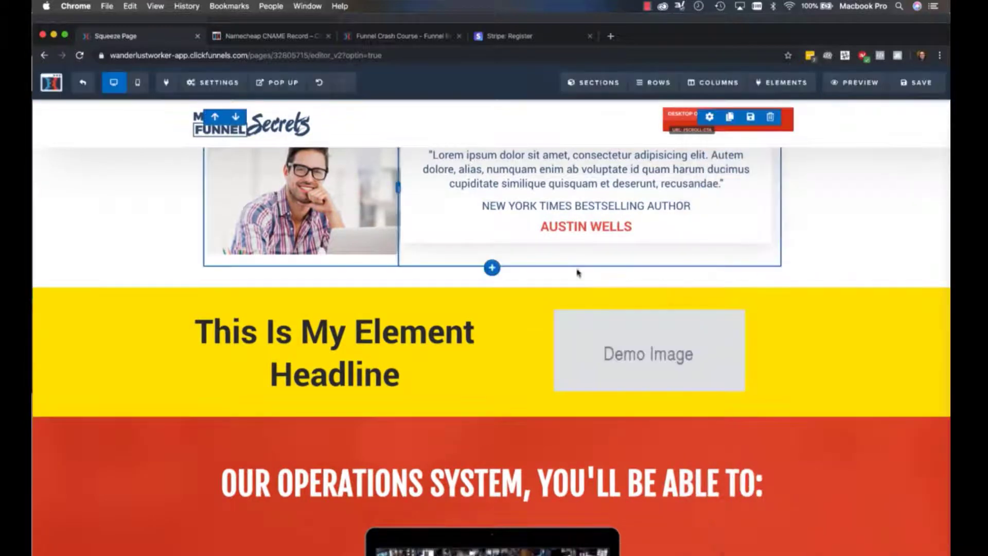
left_click(597, 342)
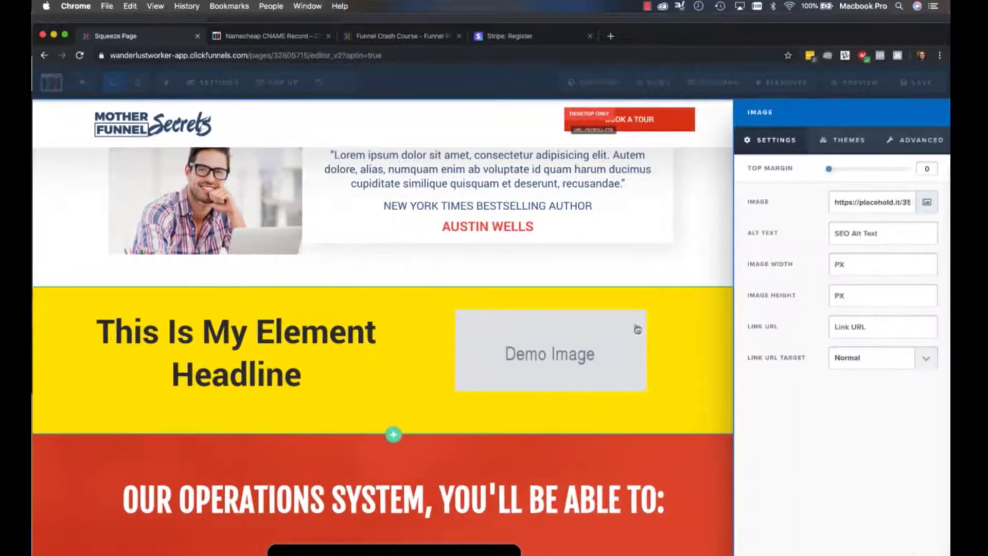
left_click(927, 203)
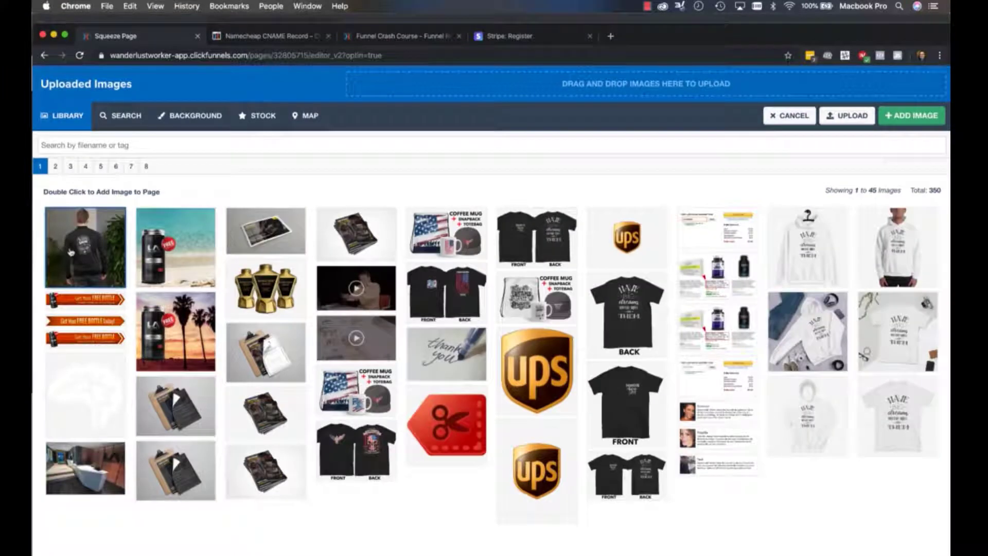
double_click(71, 252)
left_click(656, 426)
Add a Paragraph element beneath the yellow section's headline and set its font size to 26
scroll(659, 422, "down", 2)
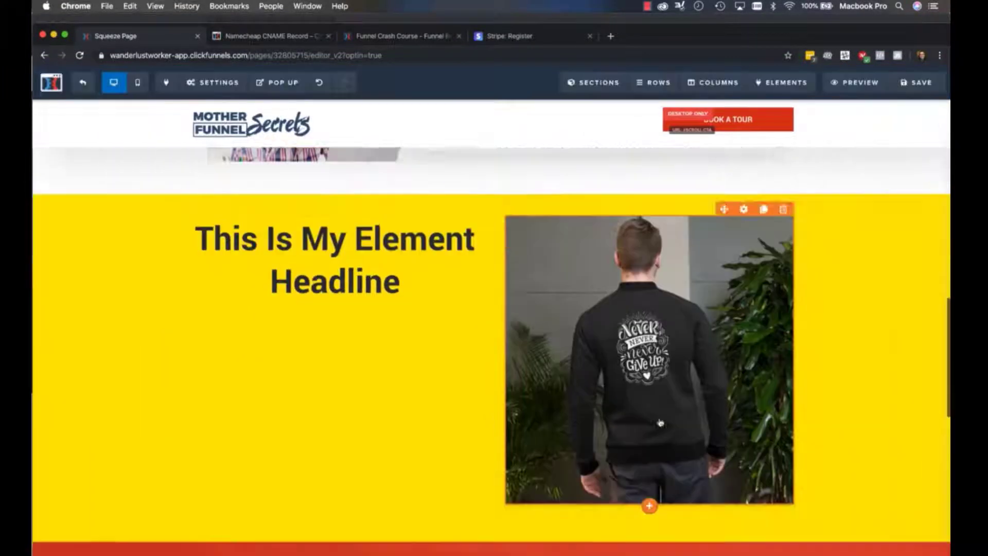
scroll(658, 422, "up", 1)
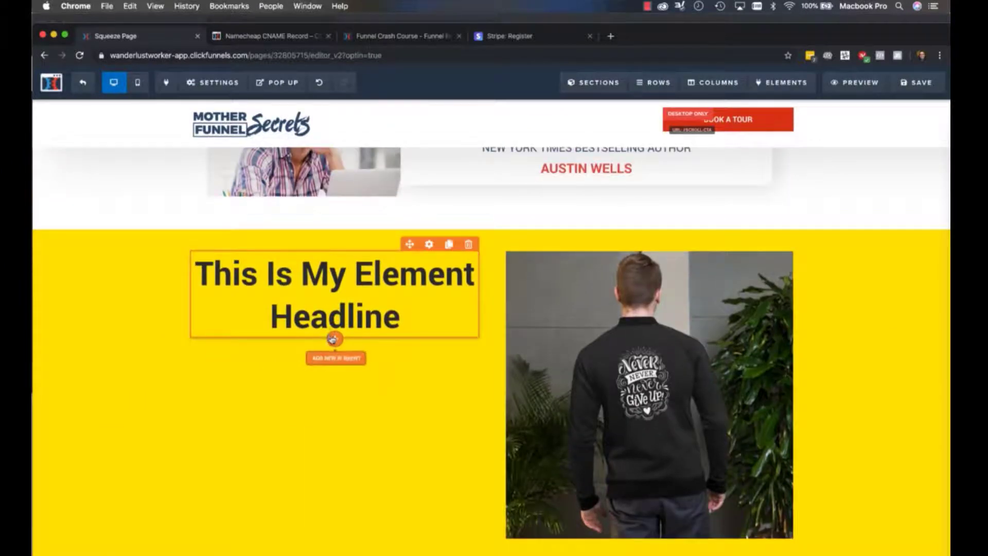
left_click(334, 340)
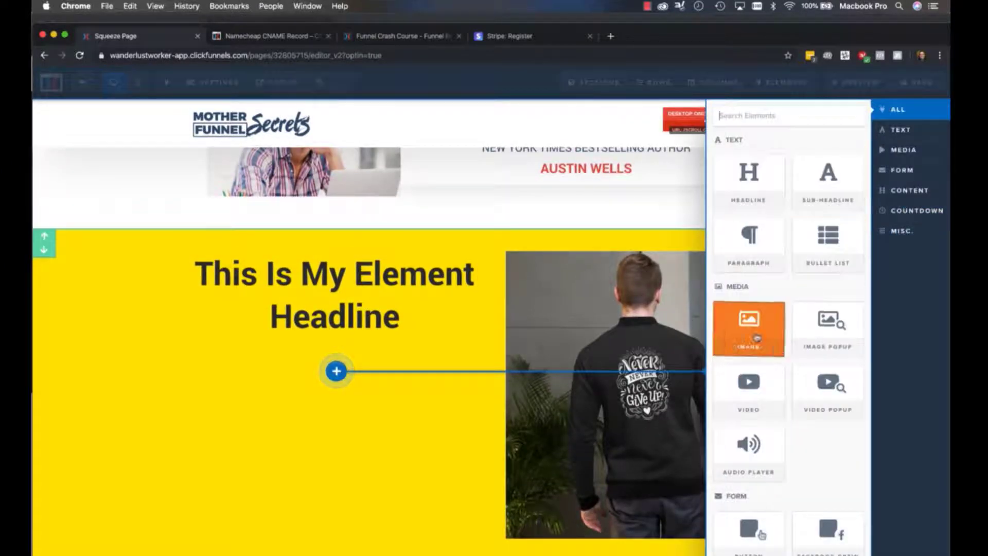
left_click(750, 264)
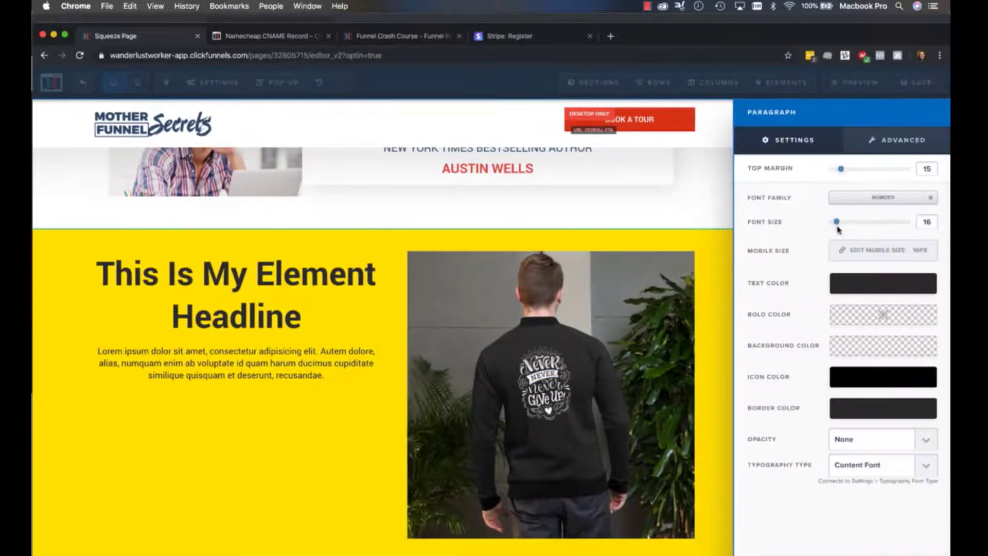
left_click_drag(836, 224, 849, 223)
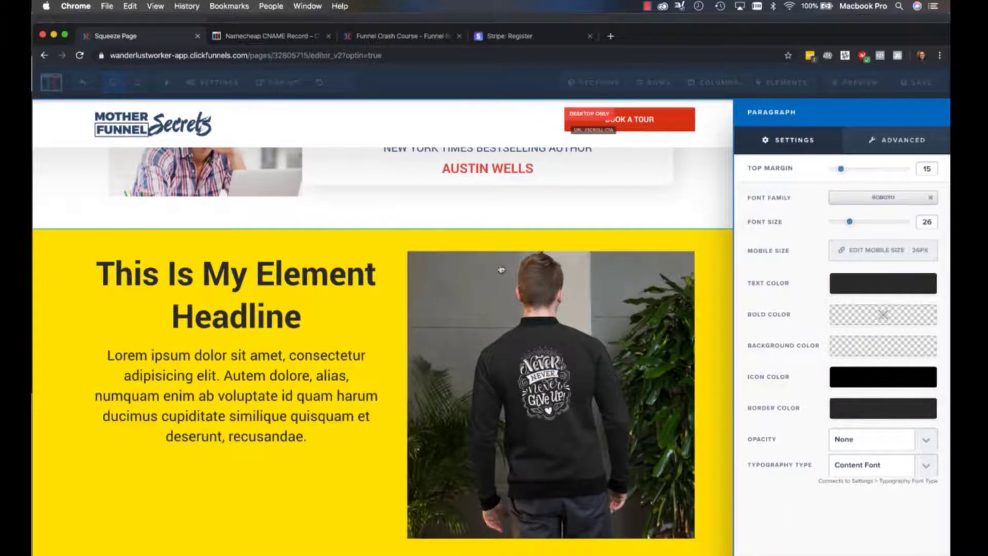
left_click(420, 286)
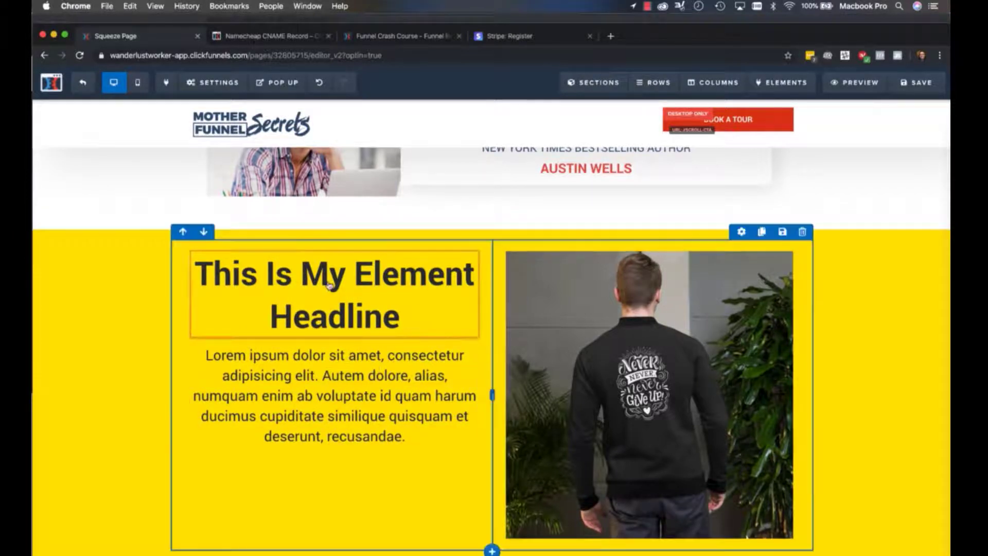
Delete the whole yellow section containing the headline, paragraph and image, and save the page
scroll(591, 432, "down", 3)
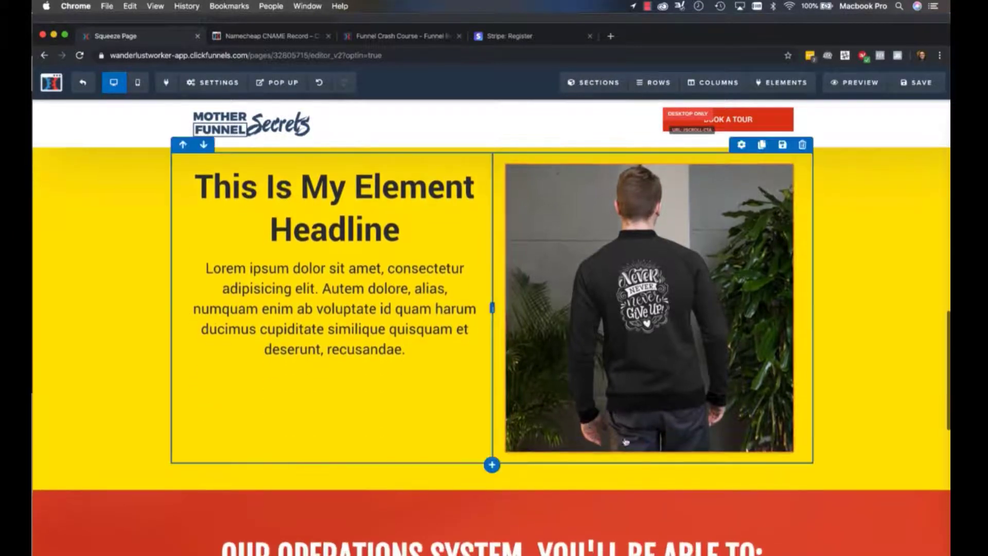
scroll(591, 432, "up", 3)
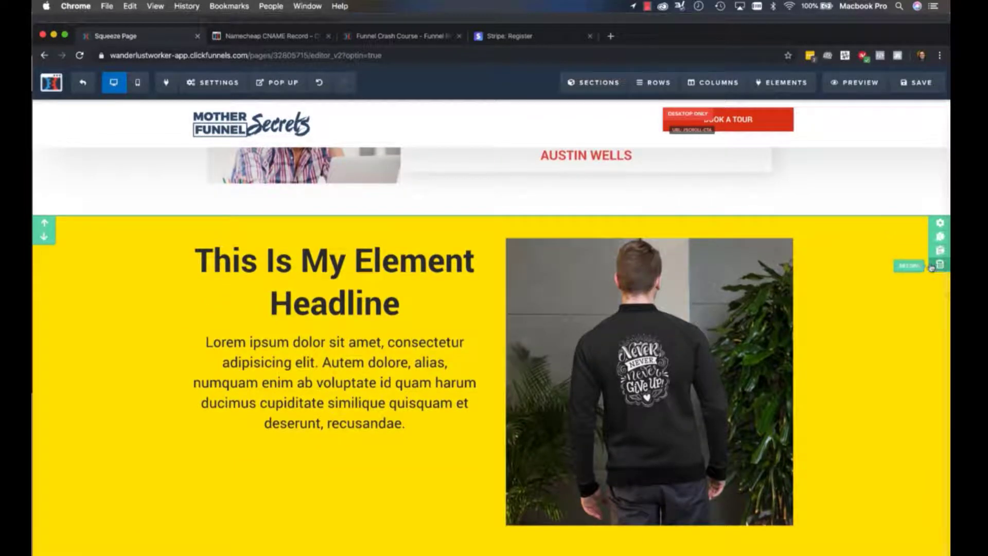
left_click(939, 264)
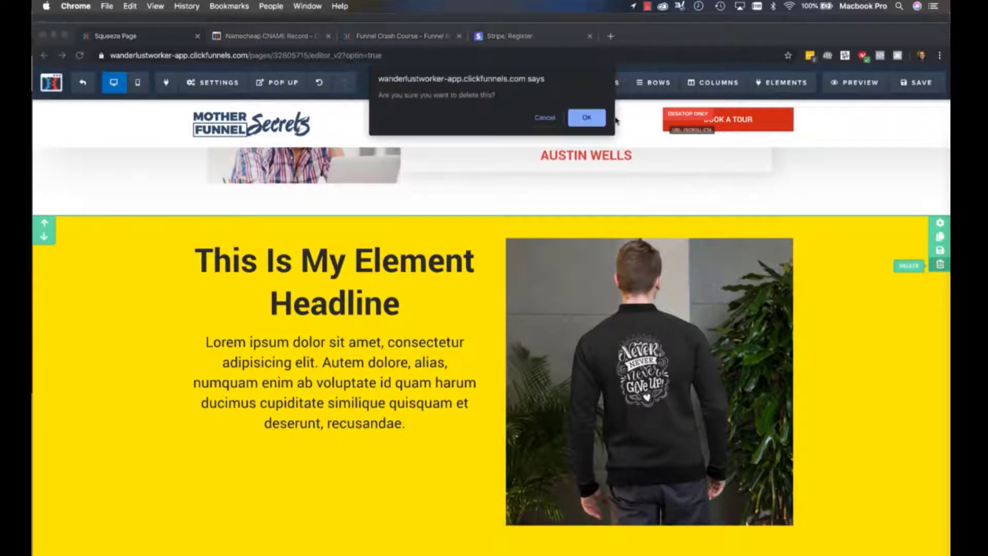
left_click(591, 118)
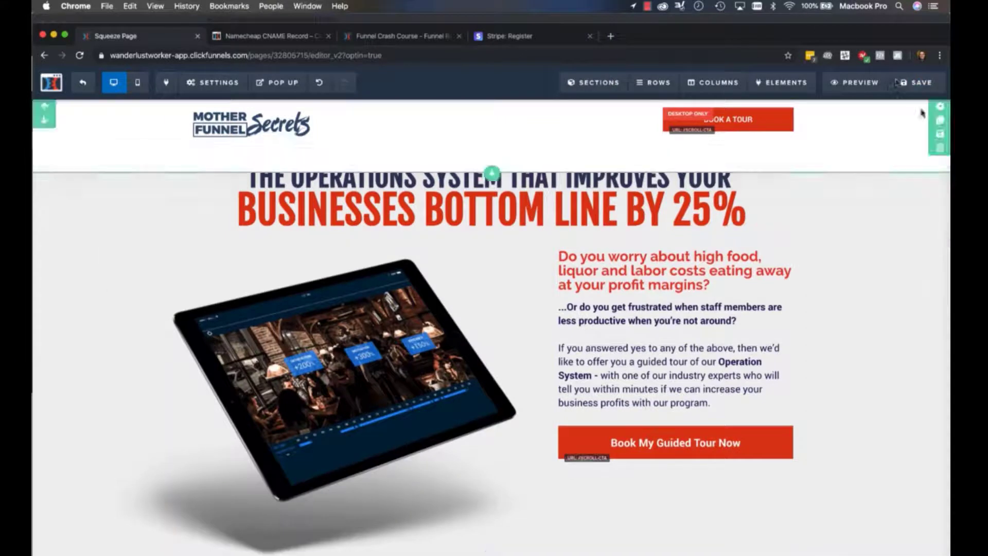
left_click(906, 89)
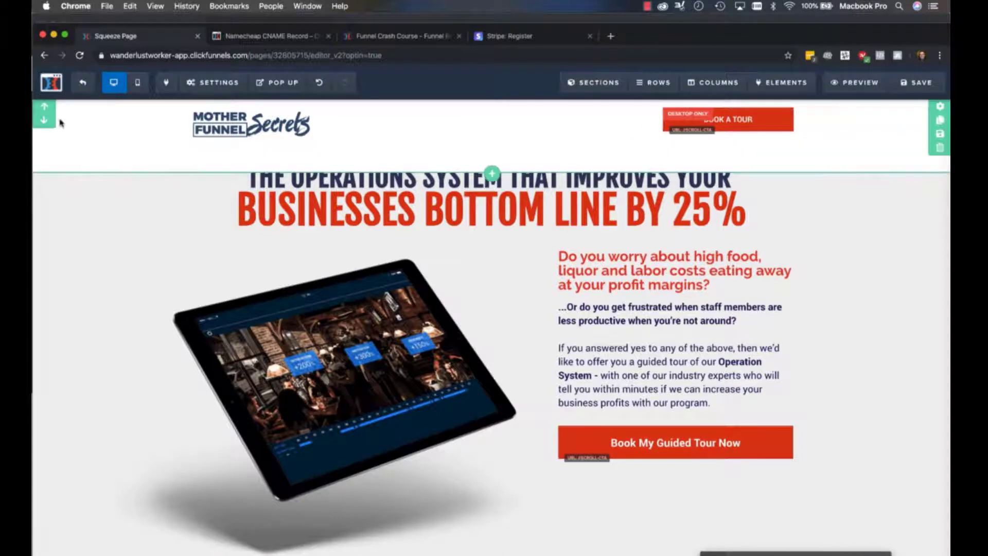
Compare the page's mobile and desktop layouts, ending in the mobile view to examine the header and opening headline
left_click(138, 84)
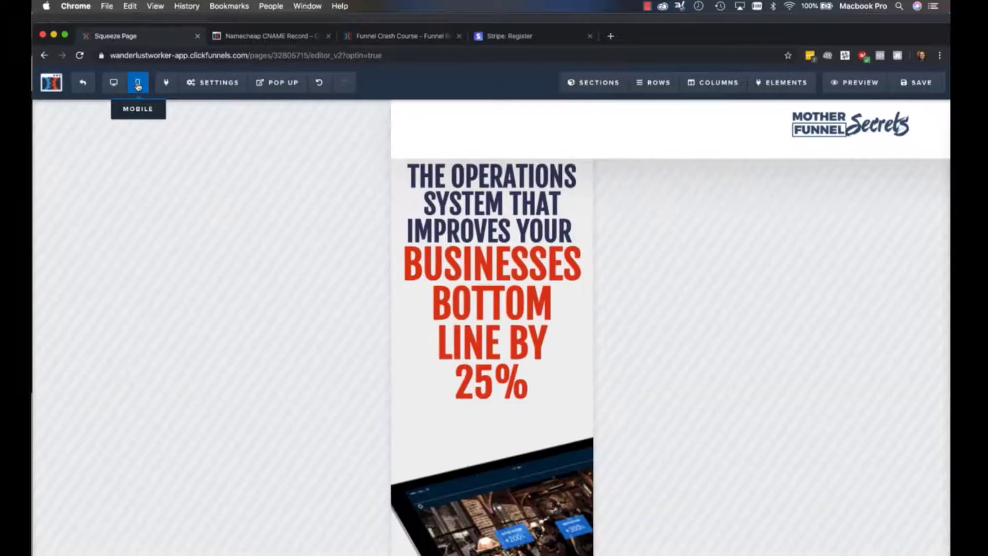
left_click(114, 83)
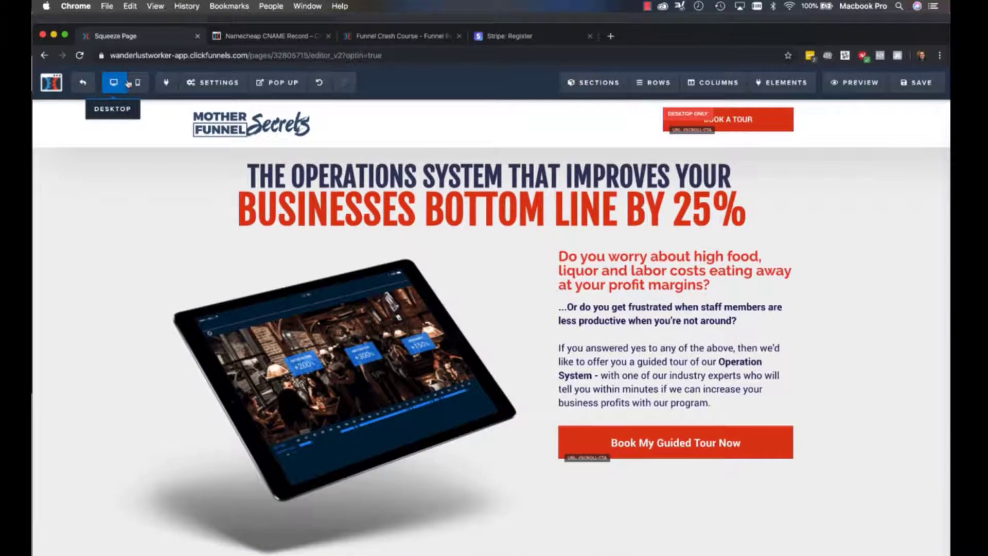
left_click(137, 82)
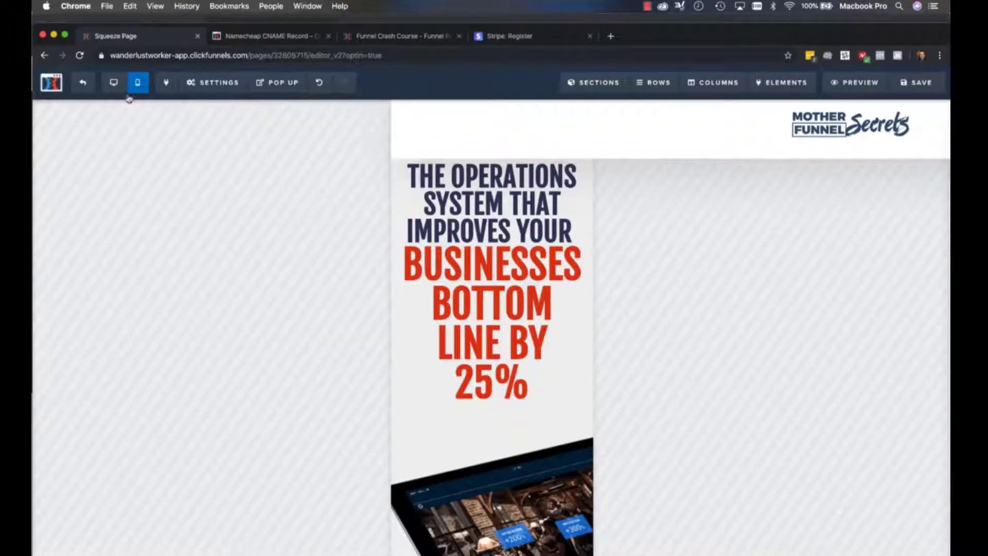
left_click(114, 83)
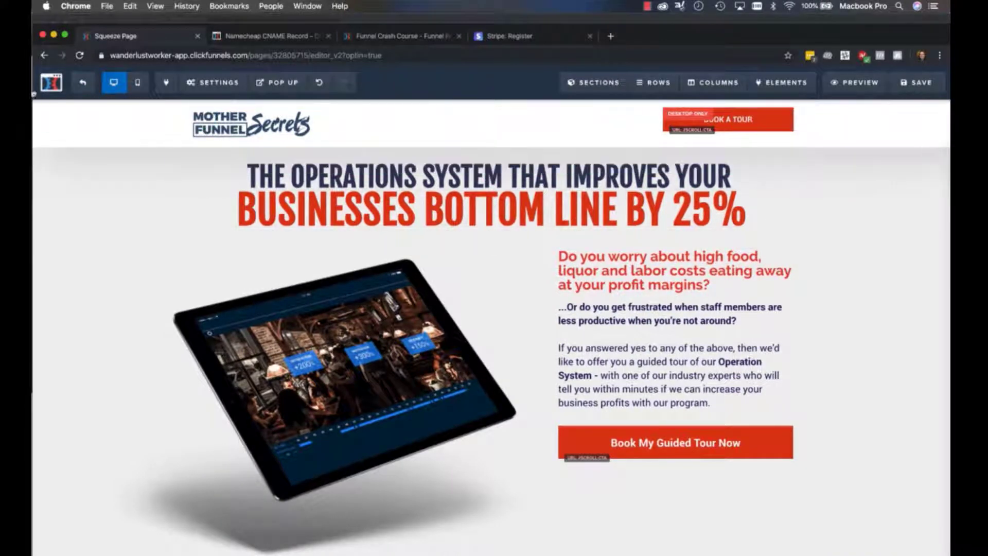
left_click(137, 83)
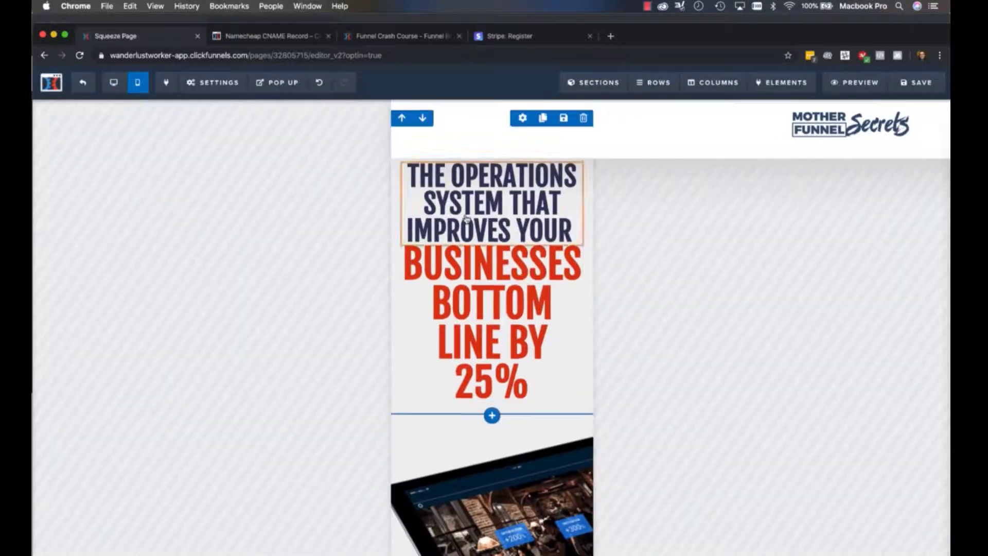
scroll(466, 220, "down", 20)
scroll(466, 220, "up", 20)
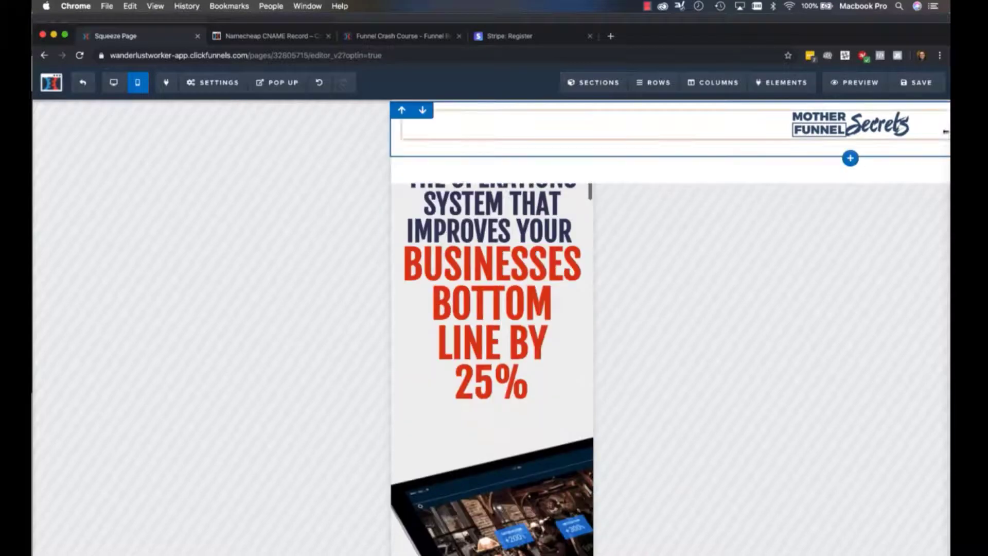
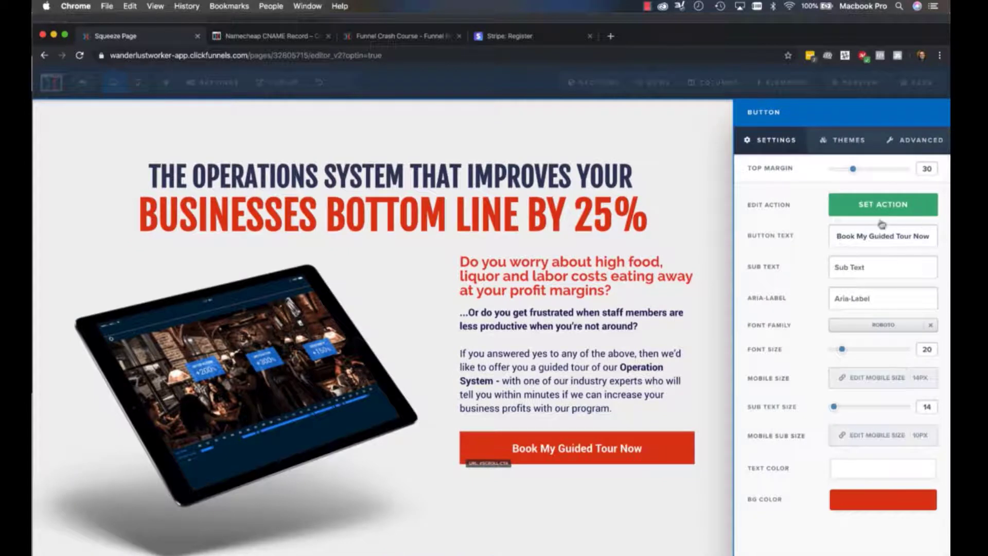
Check the action of the Book My Guided Tour Now button and examine the contact form section it scrolls to
left_click(892, 211)
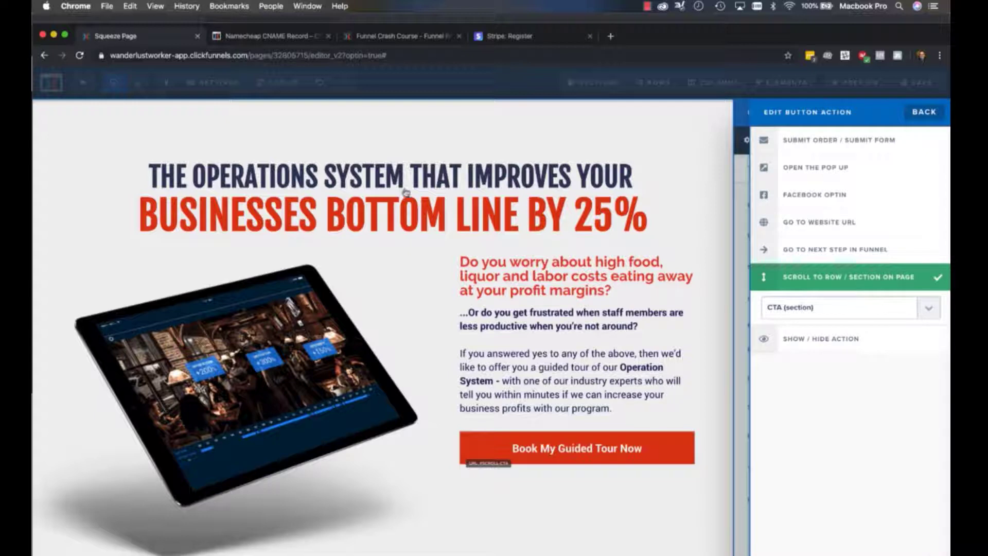
scroll(551, 285, "down", 20)
scroll(550, 285, "up", 3)
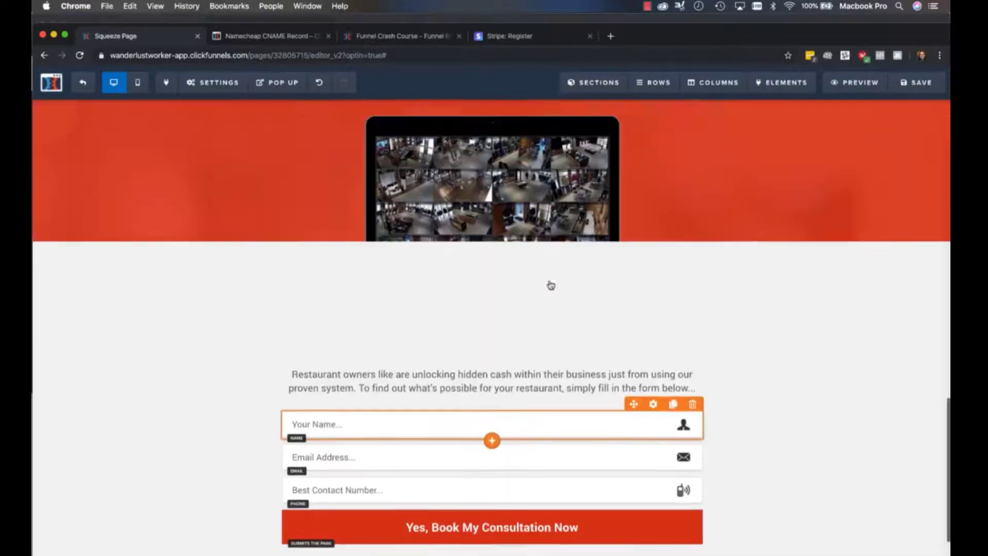
scroll(686, 332, "down", 3)
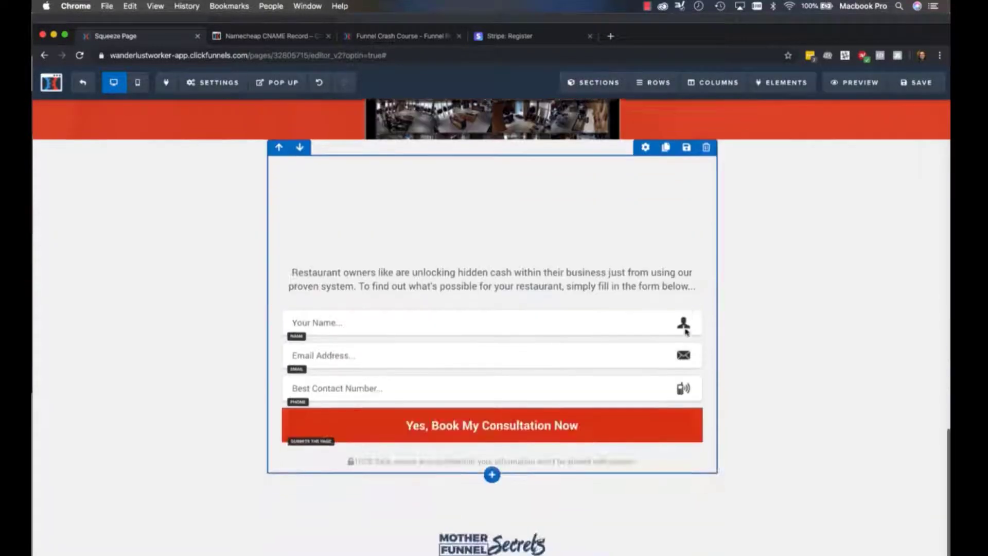
scroll(686, 332, "up", 10)
scroll(684, 331, "down", 10)
scroll(712, 469, "up", 10)
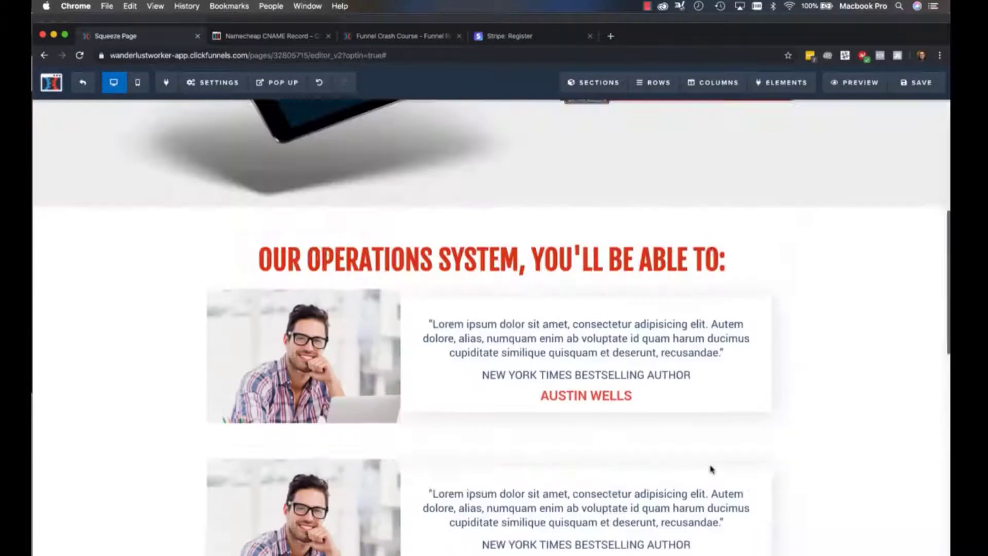
scroll(712, 470, "up", 10)
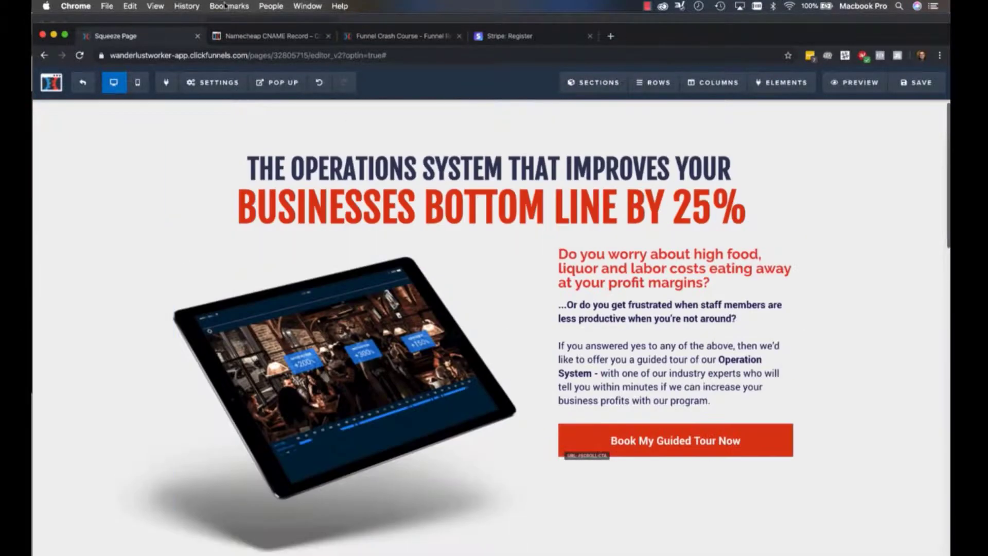
left_click(696, 440)
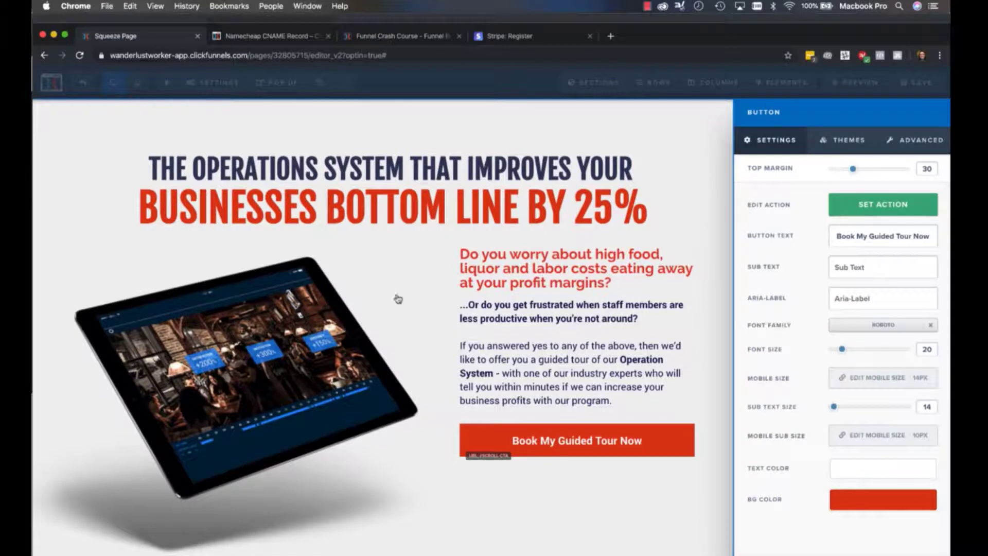
left_click(351, 256)
Set the page's pop up exit trigger to Show When User Tries To Exits and close the pop up
mouse_move(280, 85)
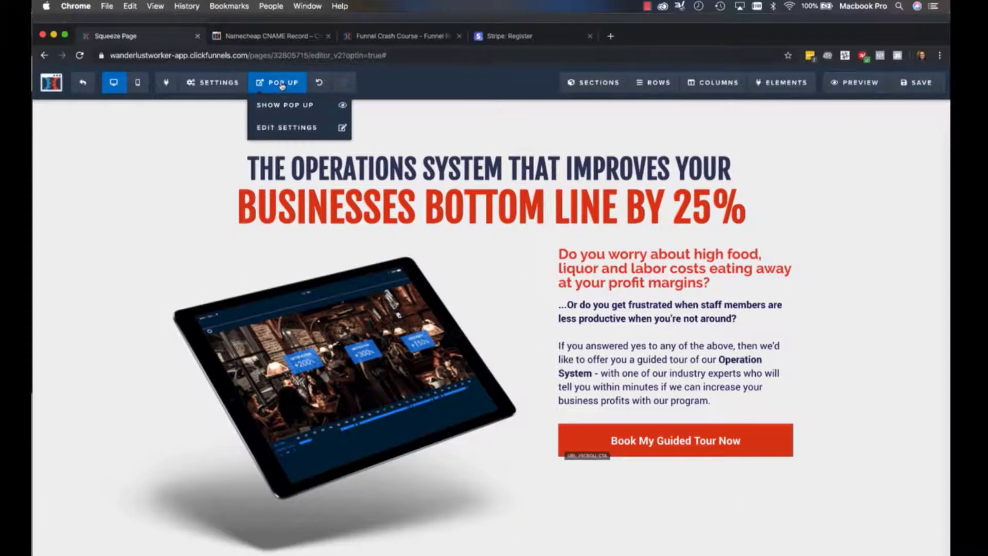
left_click(287, 128)
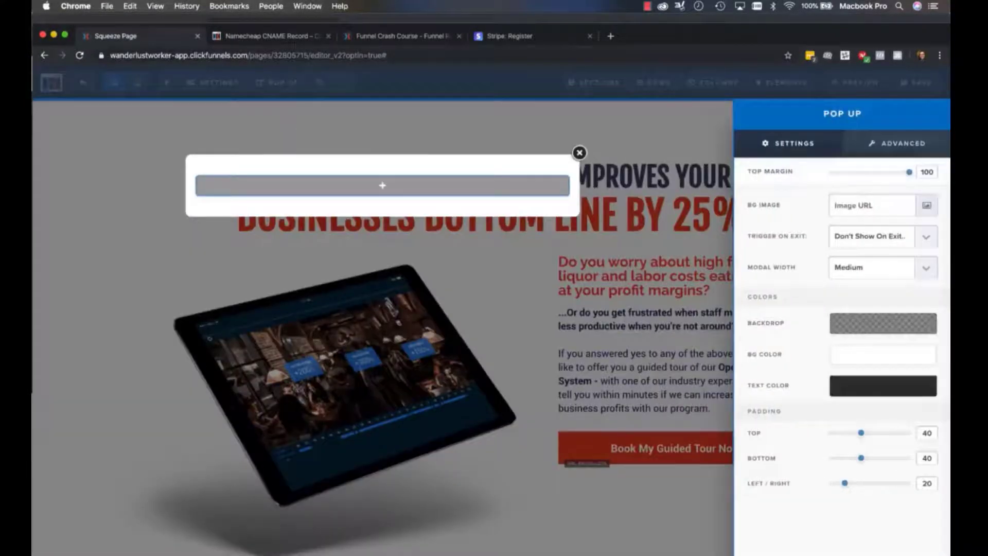
left_click(310, 131)
mouse_move(282, 89)
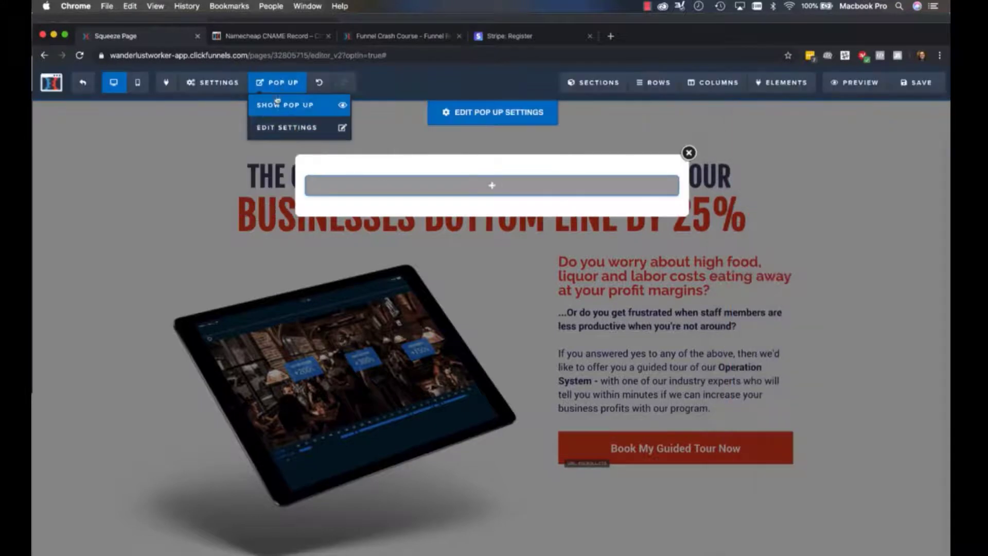
left_click(282, 126)
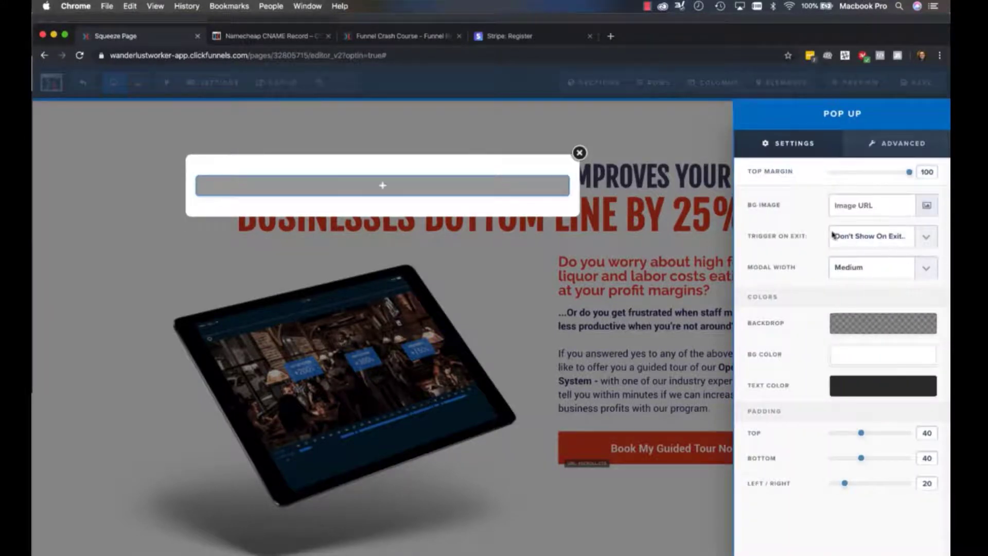
left_click(854, 237)
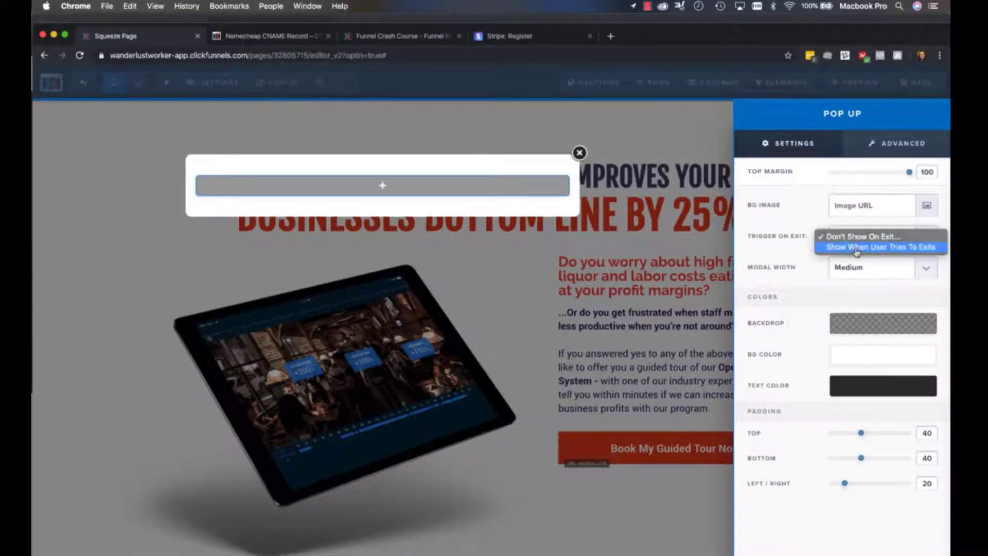
left_click(856, 247)
left_click(541, 270)
scroll(652, 392, "down", 15)
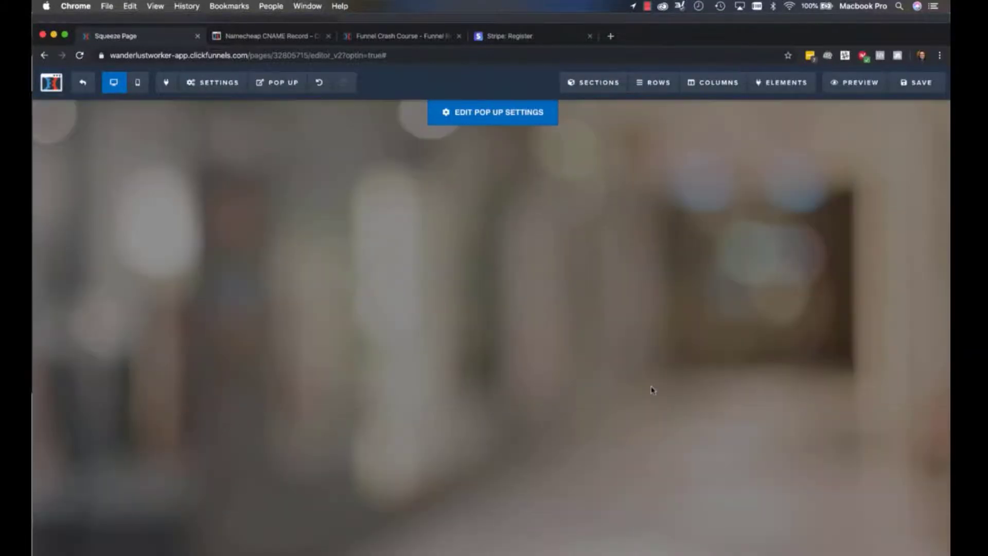
left_click(652, 392)
Examine the contact form near the page's end and review the pop up's Trigger On Exit options
scroll(654, 392, "up", 20)
scroll(654, 393, "down", 15)
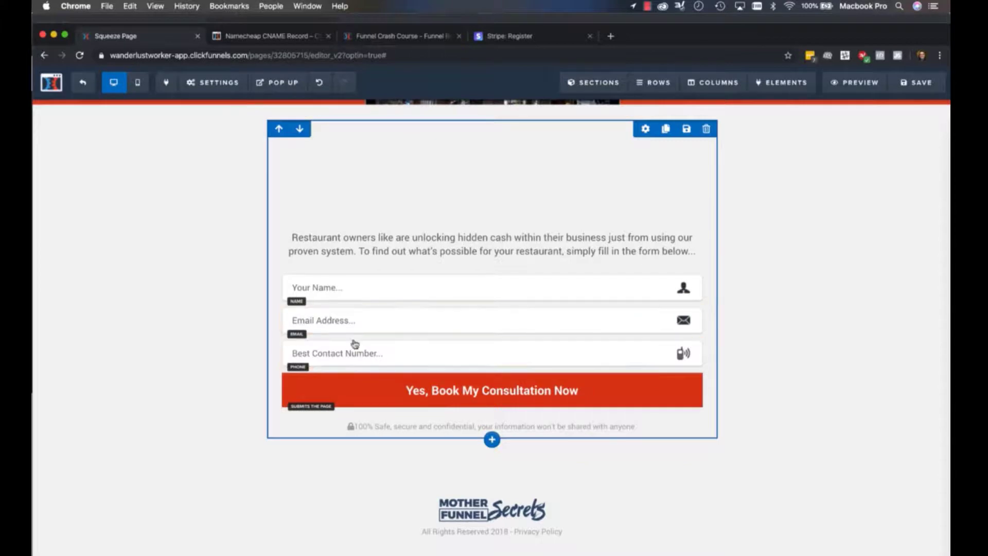
scroll(353, 342, "up", 15)
scroll(387, 501, "down", 10)
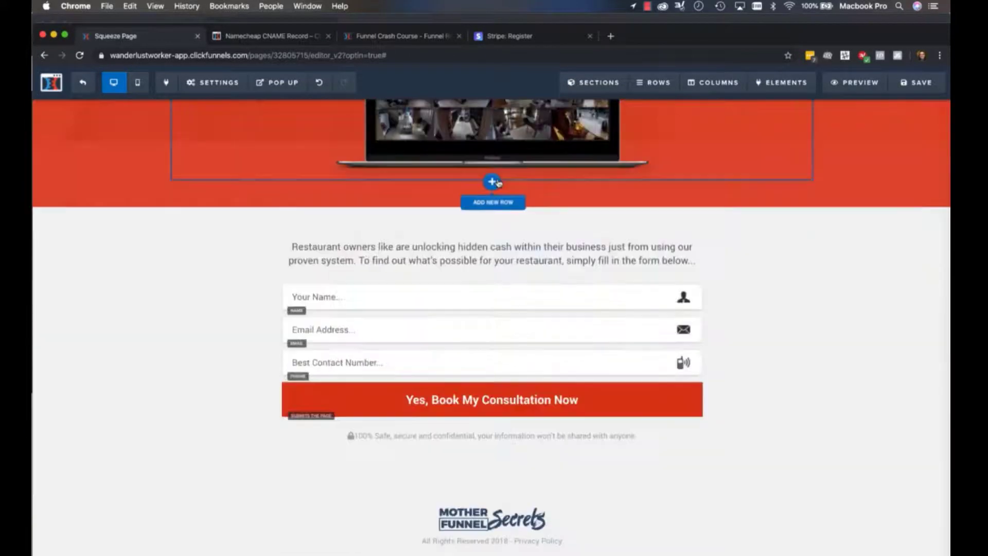
scroll(617, 403, "up", 10)
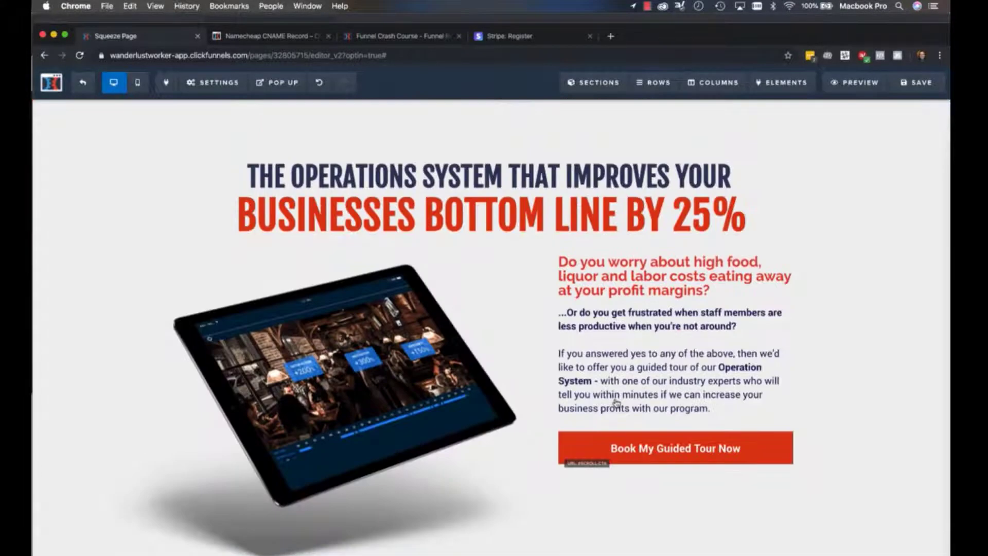
mouse_move(281, 85)
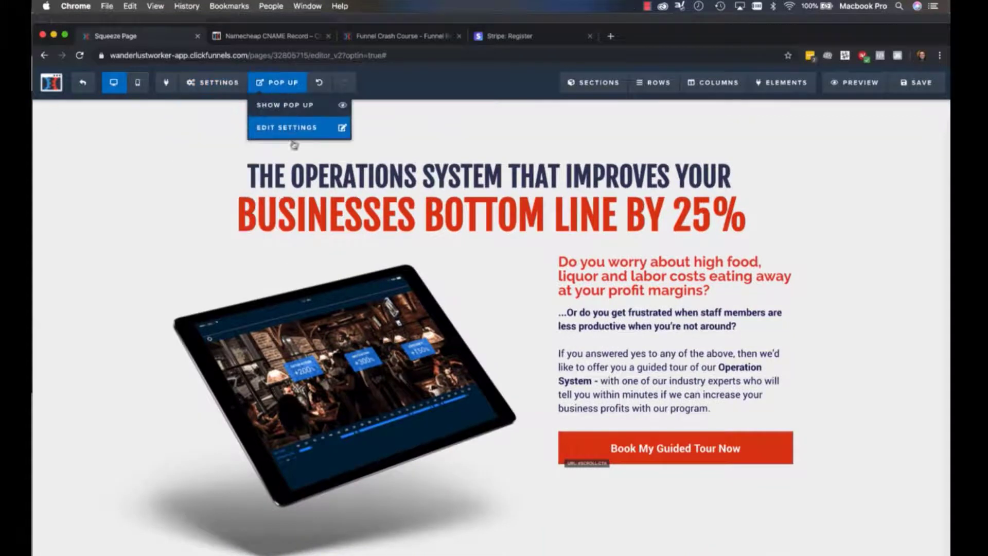
left_click(287, 106)
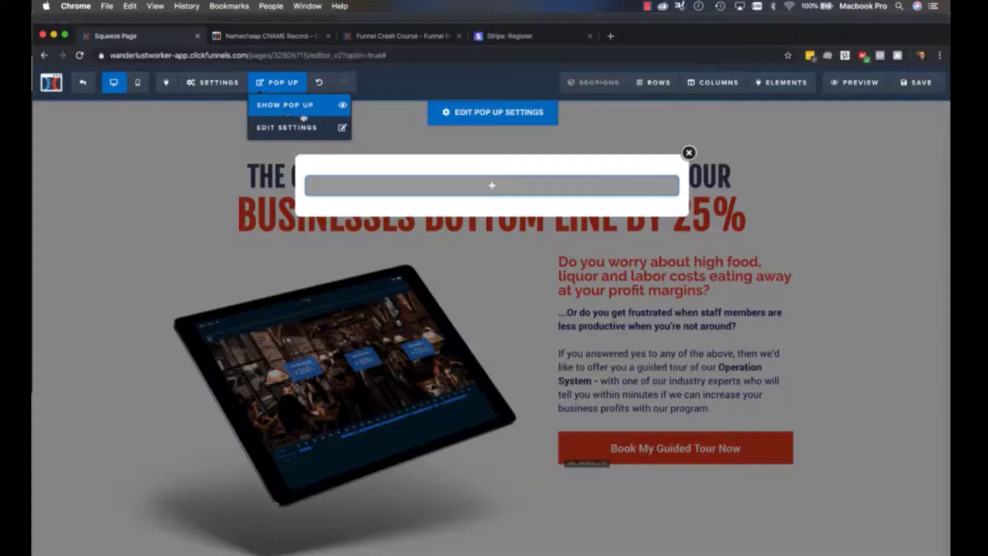
left_click(277, 129)
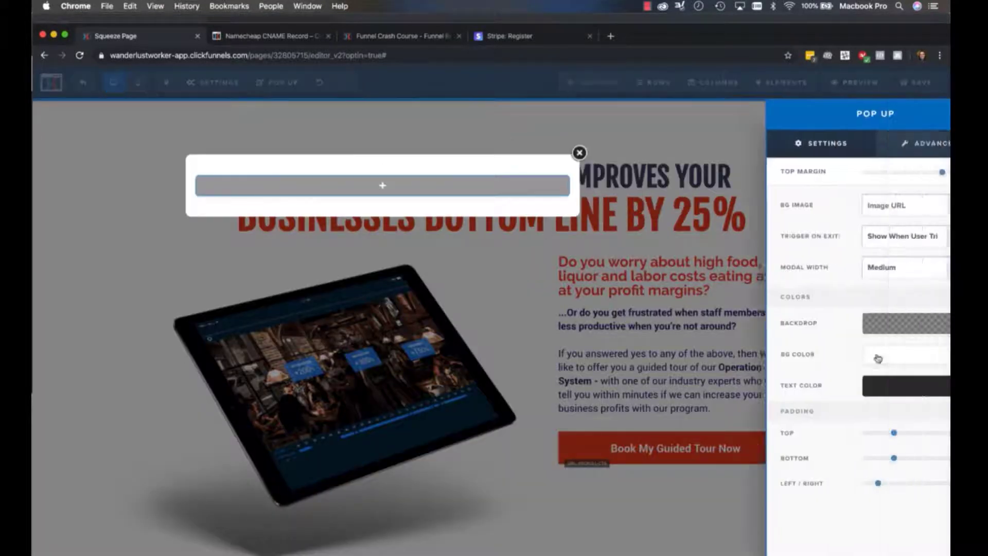
left_click(903, 245)
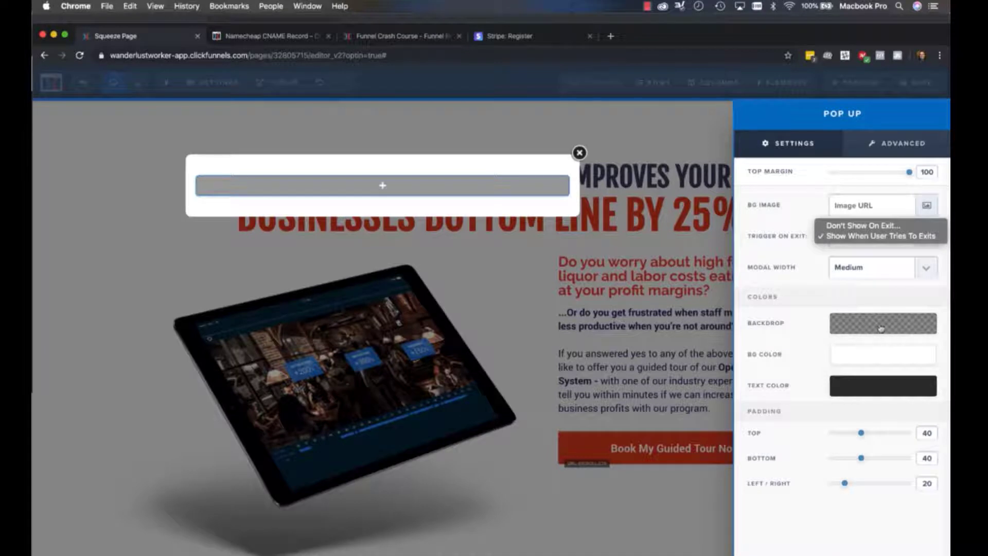
left_click(594, 356)
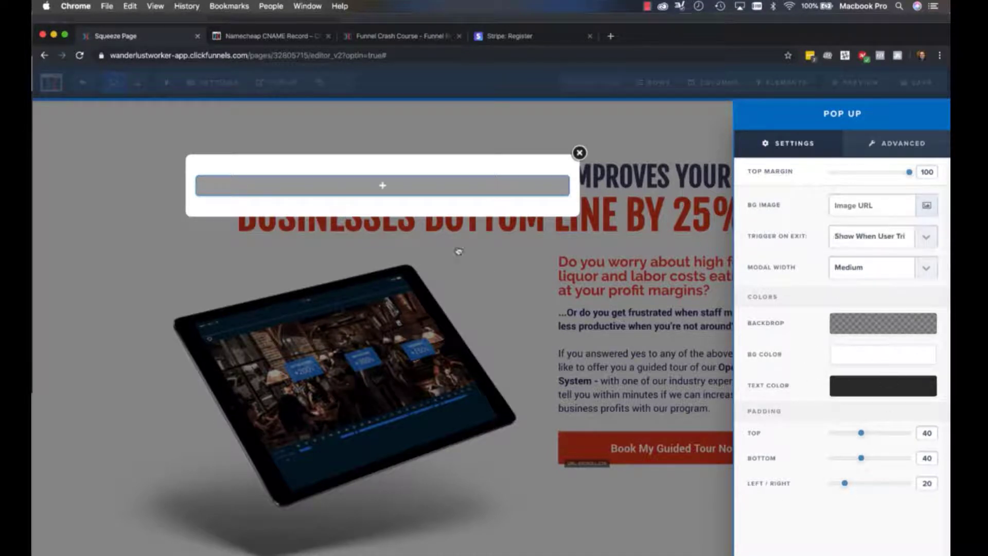
left_click(421, 209)
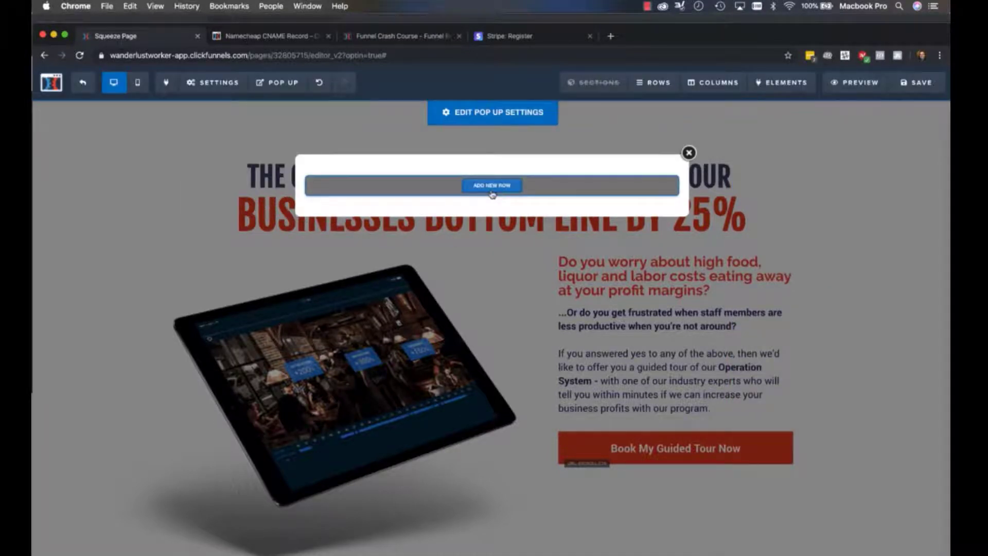
Add a 1-column row containing an Input element to the pop up and close it
left_click(493, 192)
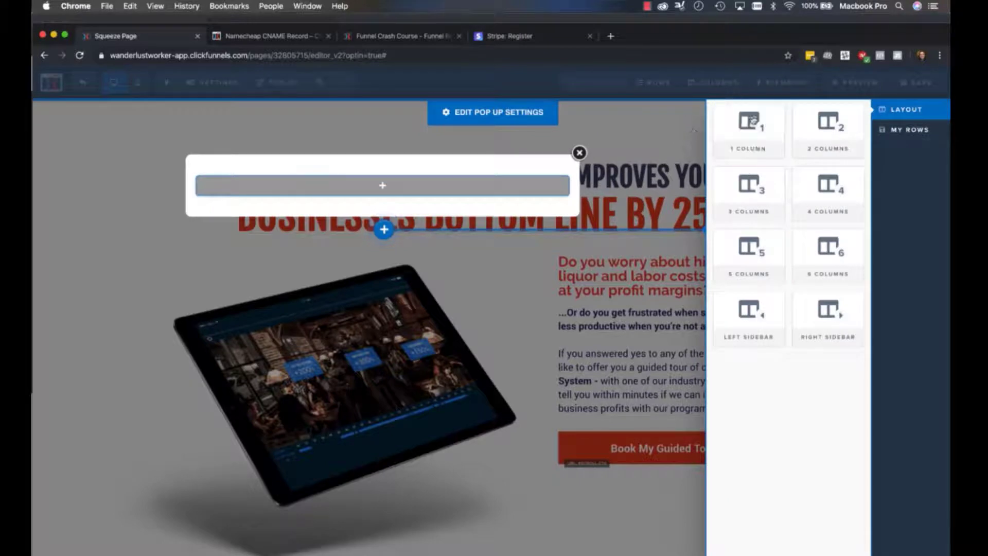
left_click(753, 121)
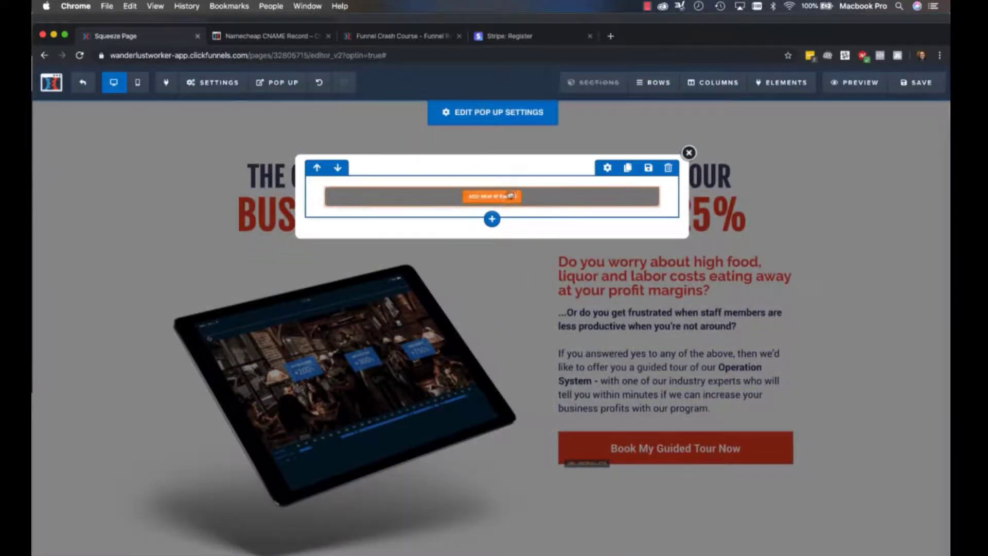
left_click(509, 195)
scroll(812, 318, "down", 4)
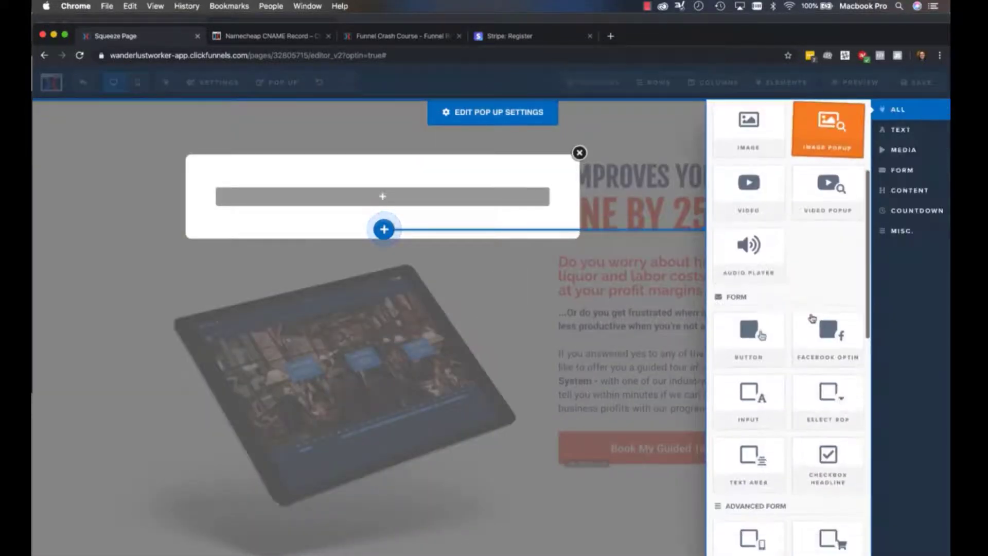
left_click(730, 409)
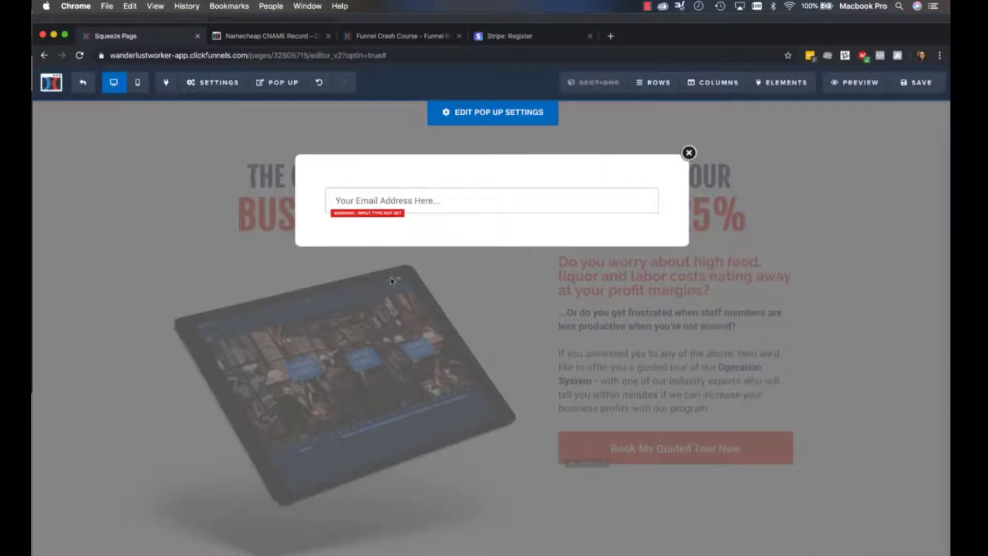
left_click(425, 326)
Reopen the pop up and add a second Input element beneath its first input field
scroll(427, 319, "down", 20)
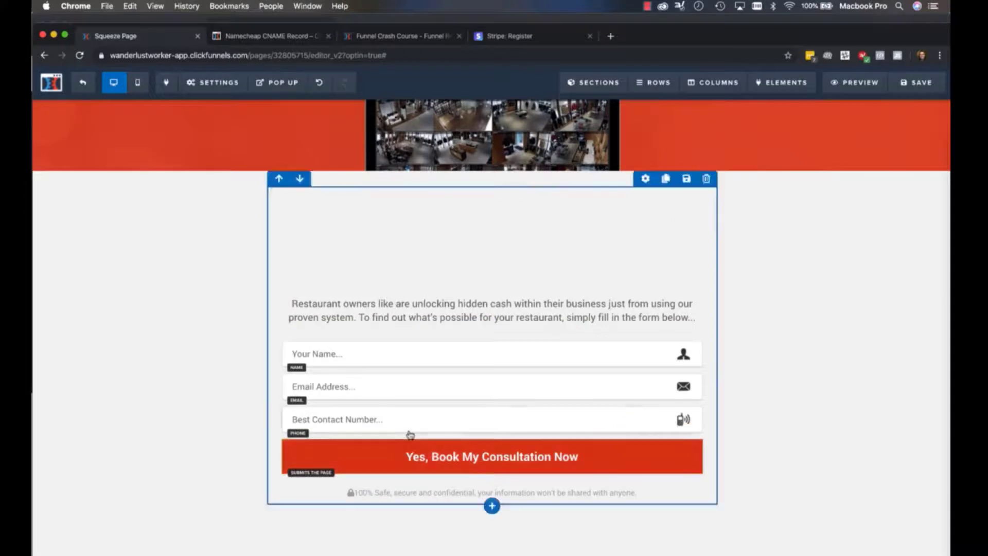
scroll(410, 435, "up", 20)
scroll(404, 287, "down", 15)
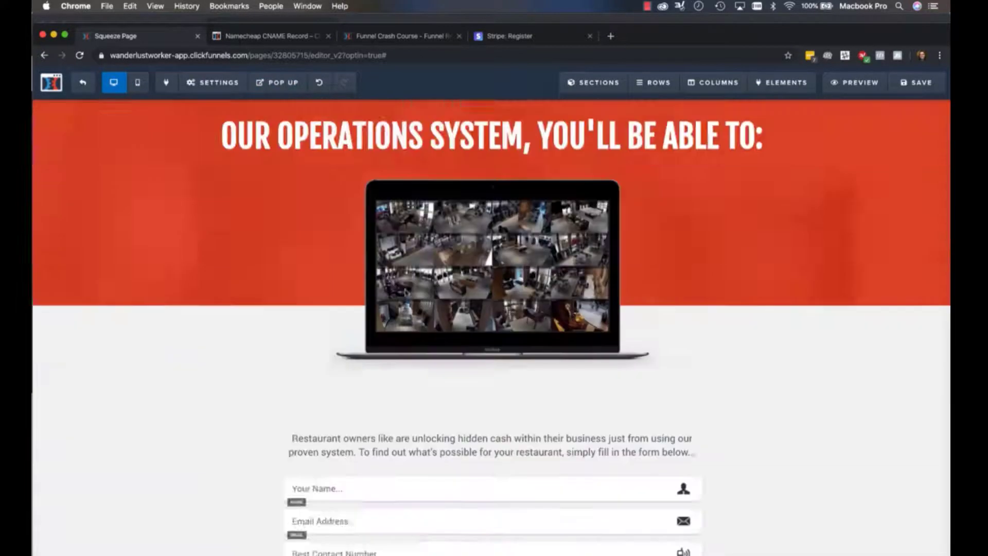
mouse_move(302, 103)
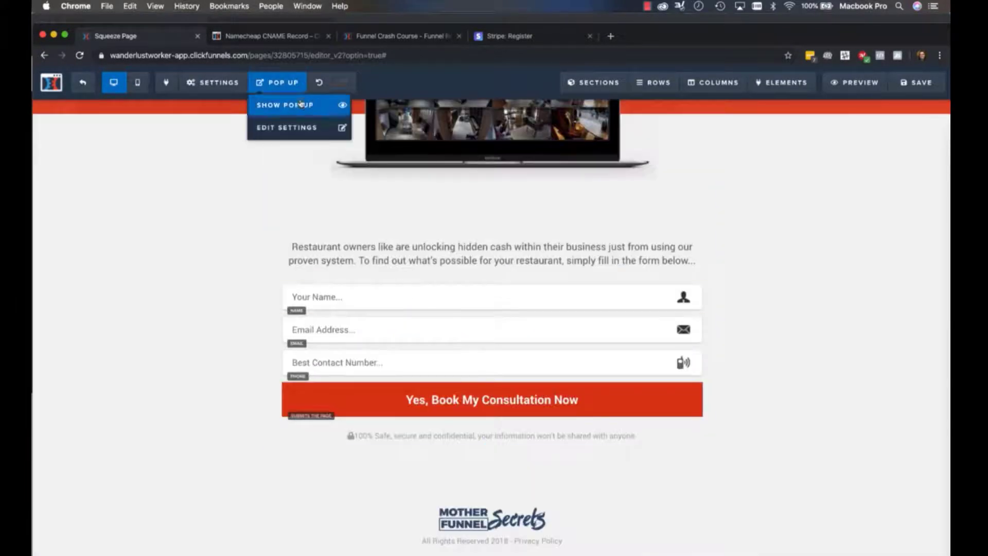
left_click(300, 129)
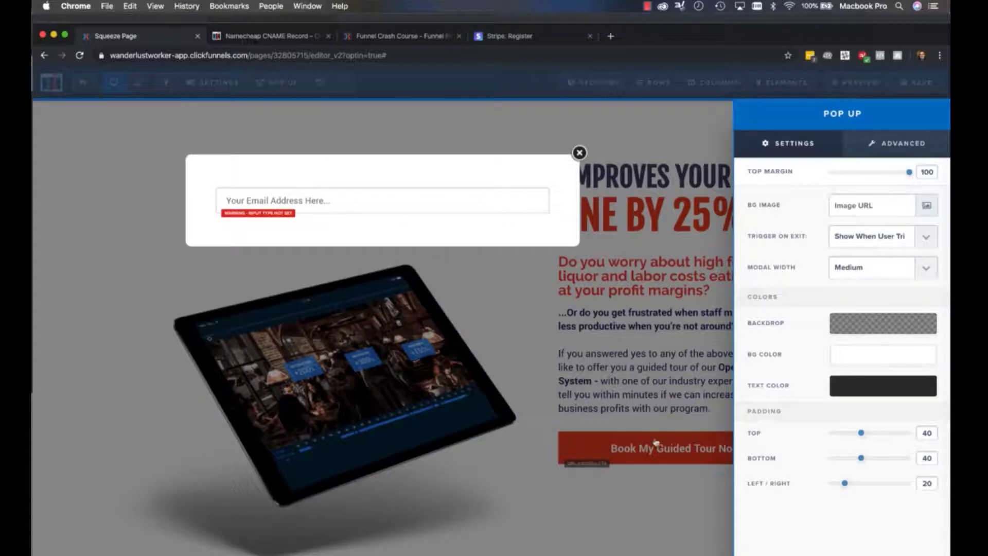
left_click(636, 230)
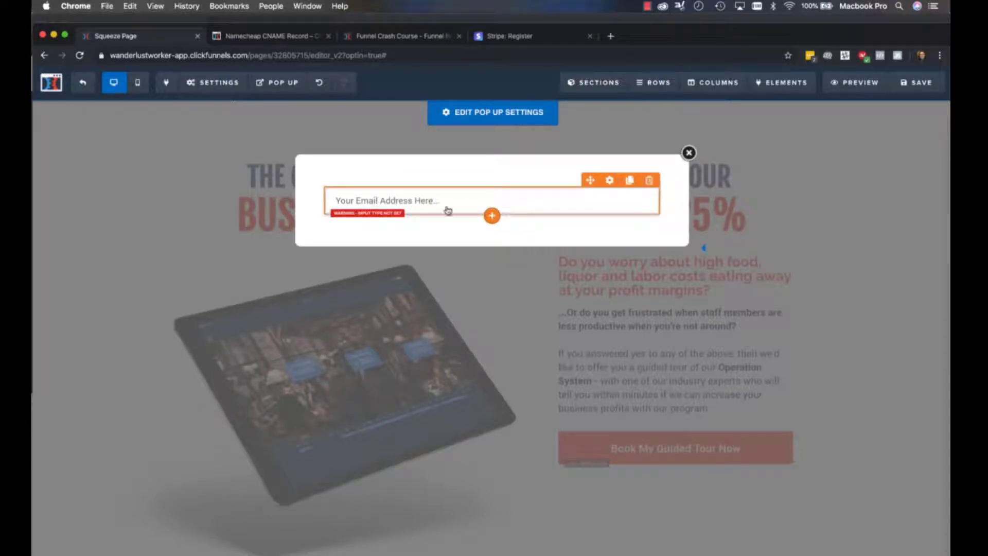
left_click(492, 216)
scroll(827, 288, "down", 3)
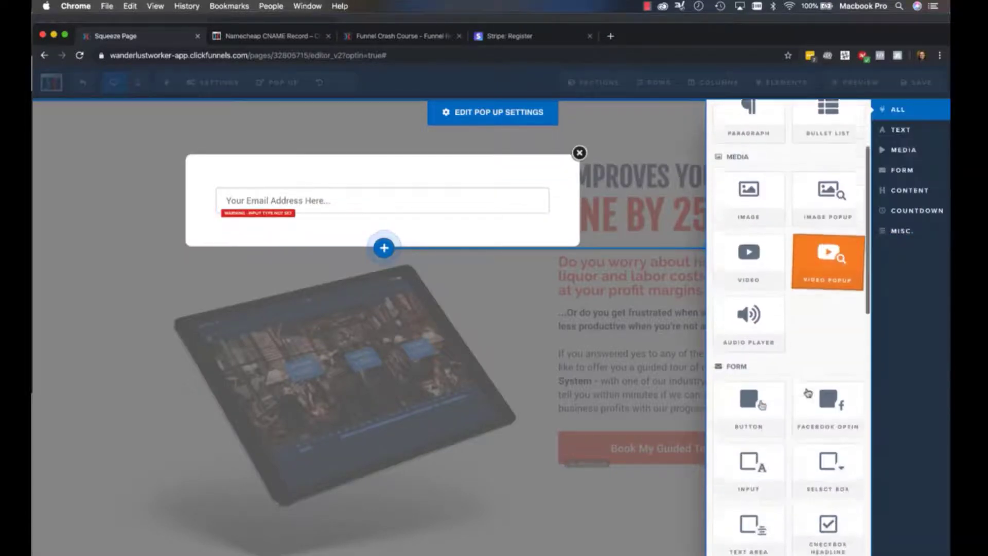
scroll(782, 293, "down", 5)
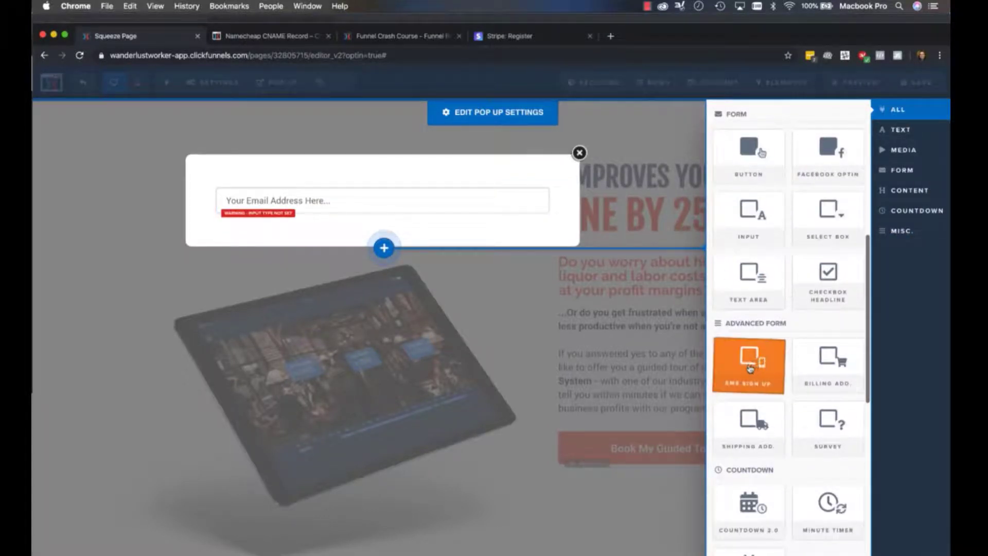
left_click(752, 227)
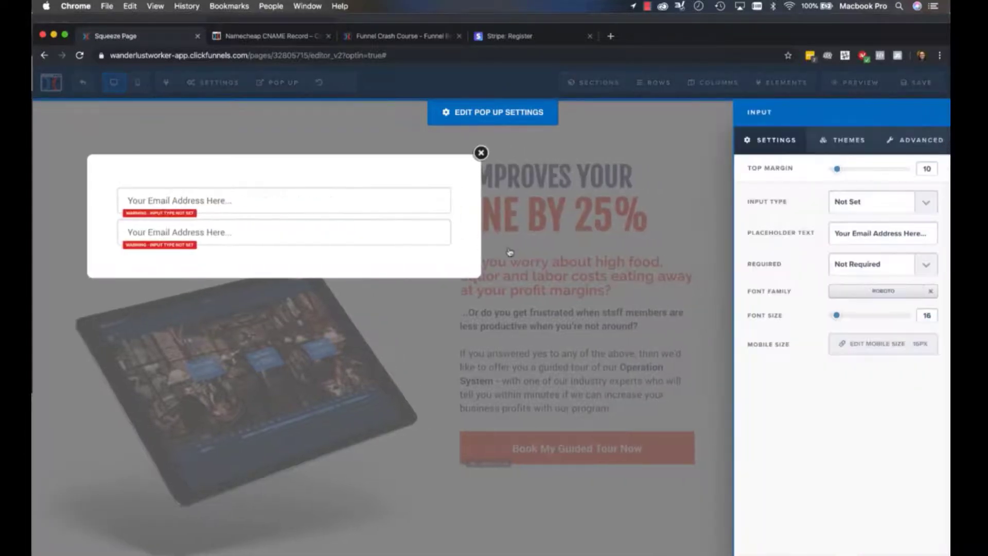
Add a third Input element beneath the pop up's second field, then return to the page's contact form
left_click(508, 252)
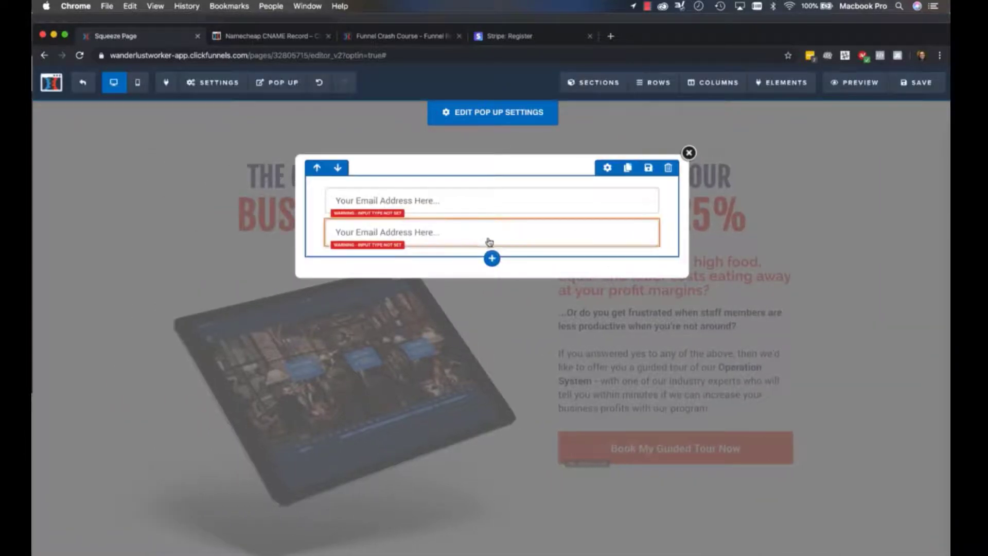
left_click(493, 247)
scroll(791, 170, "down", 5)
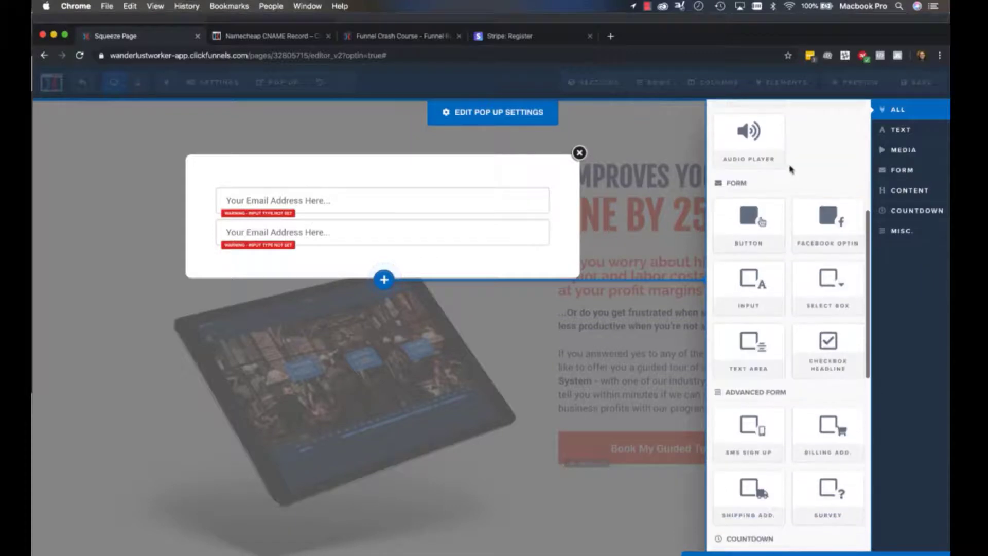
left_click(749, 285)
left_click(482, 391)
scroll(482, 391, "down", 10)
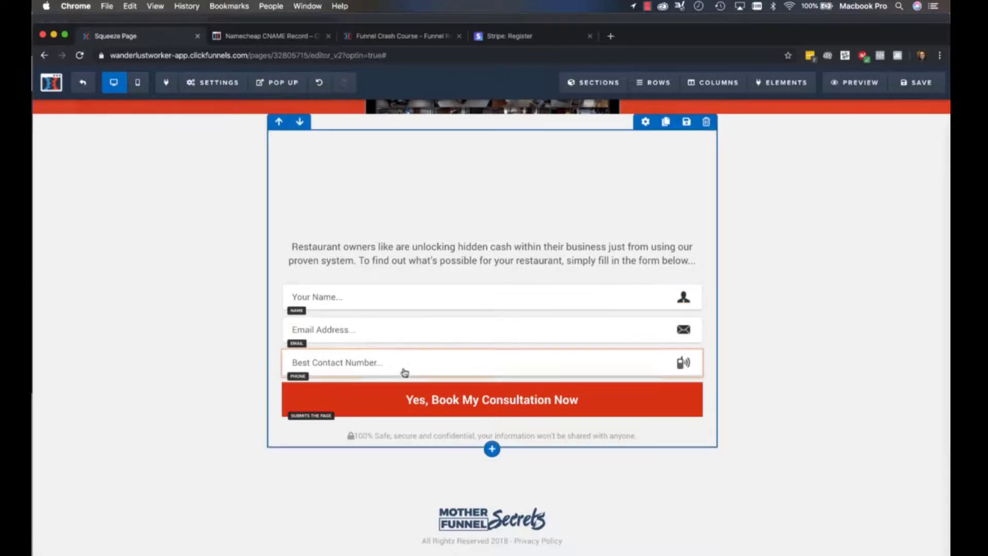
Reopen the pop up and set its first field's input type to Full Name with the placeholder "Your Full Name Here..."
scroll(381, 318, "up", 10)
mouse_move(288, 85)
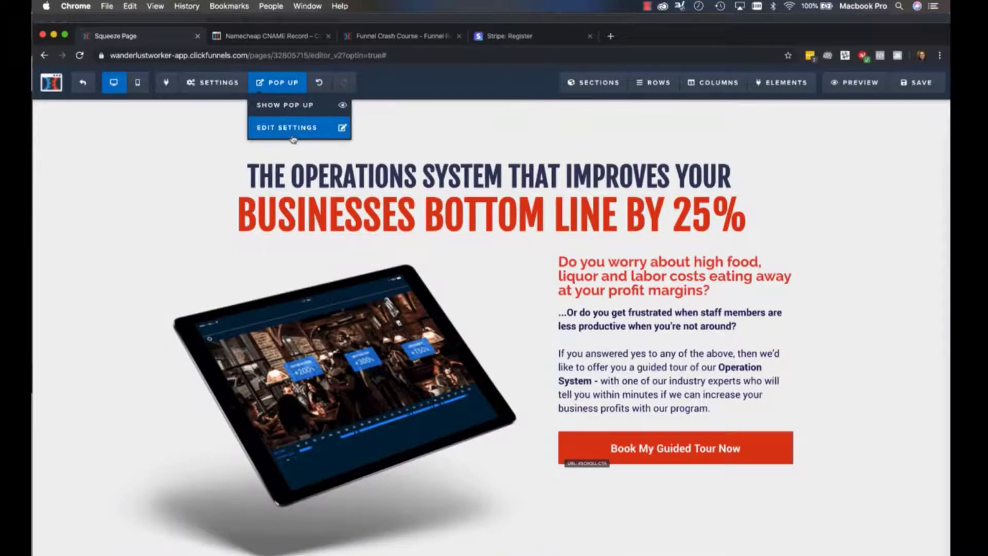
left_click(288, 128)
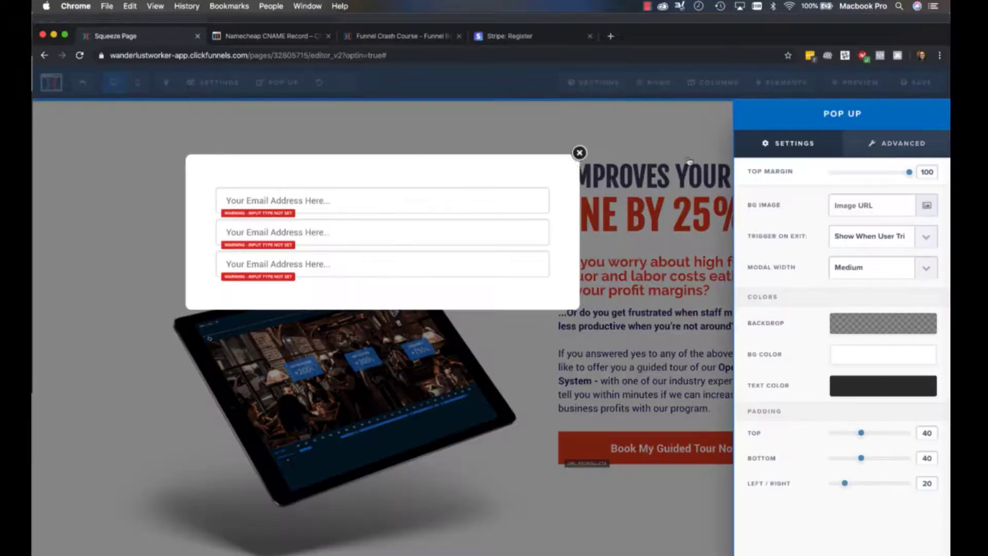
left_click(331, 204)
left_click(408, 205)
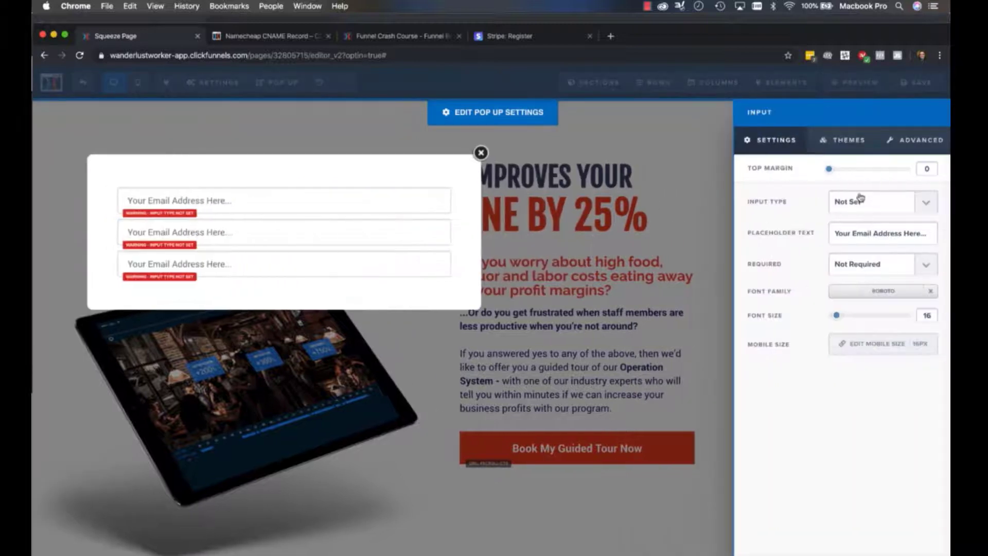
left_click(840, 210)
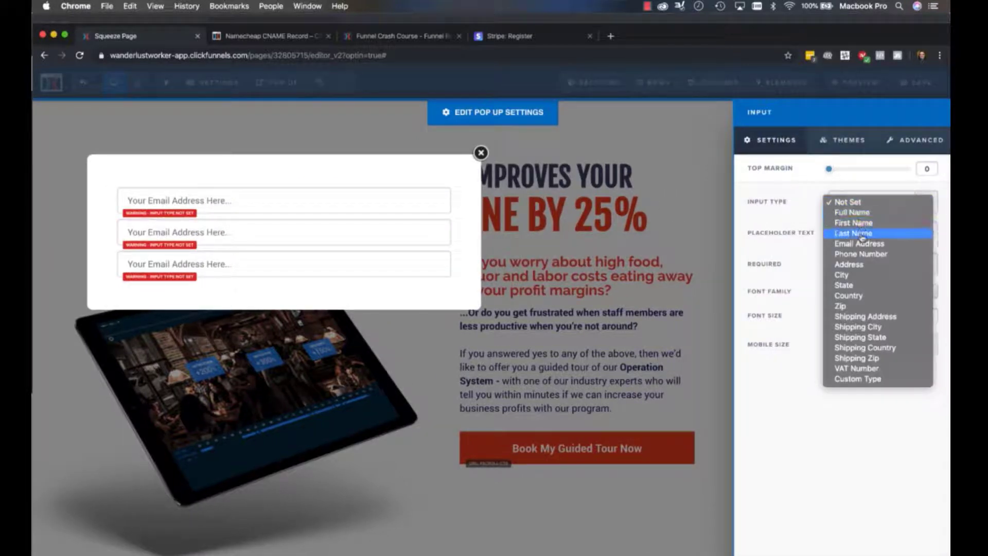
left_click(856, 215)
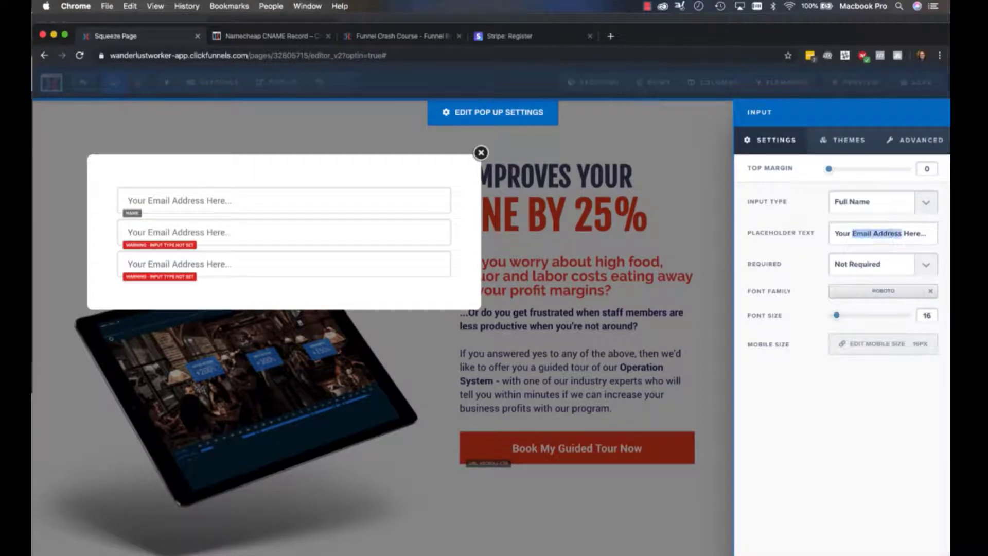
left_click(395, 131)
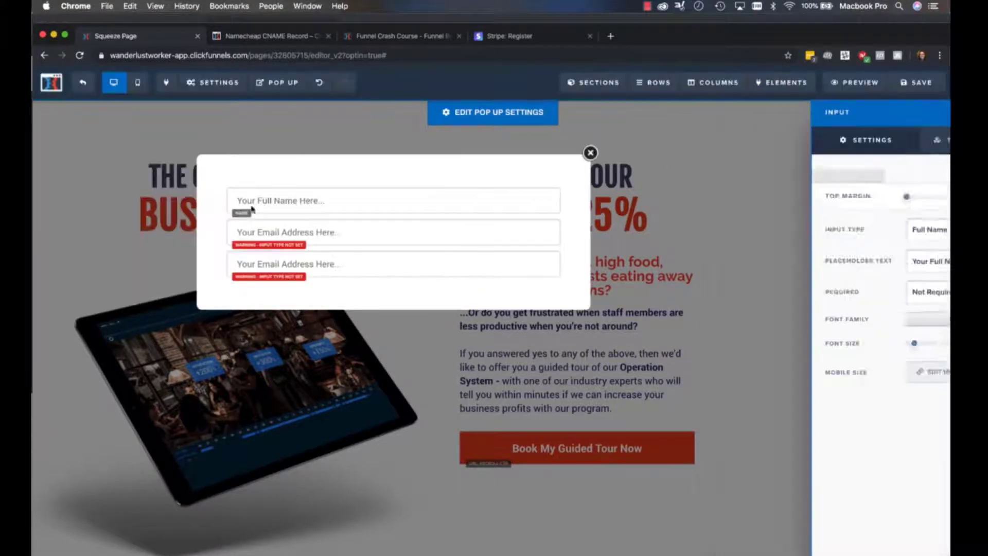
Set the input type of the pop up's second field to Email Address
left_click(439, 230)
left_click(885, 202)
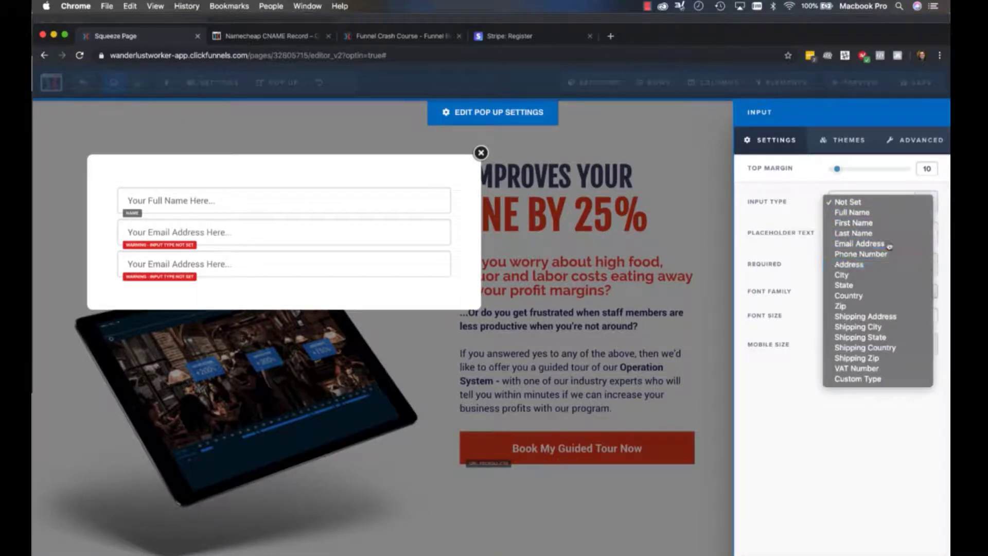
left_click(875, 243)
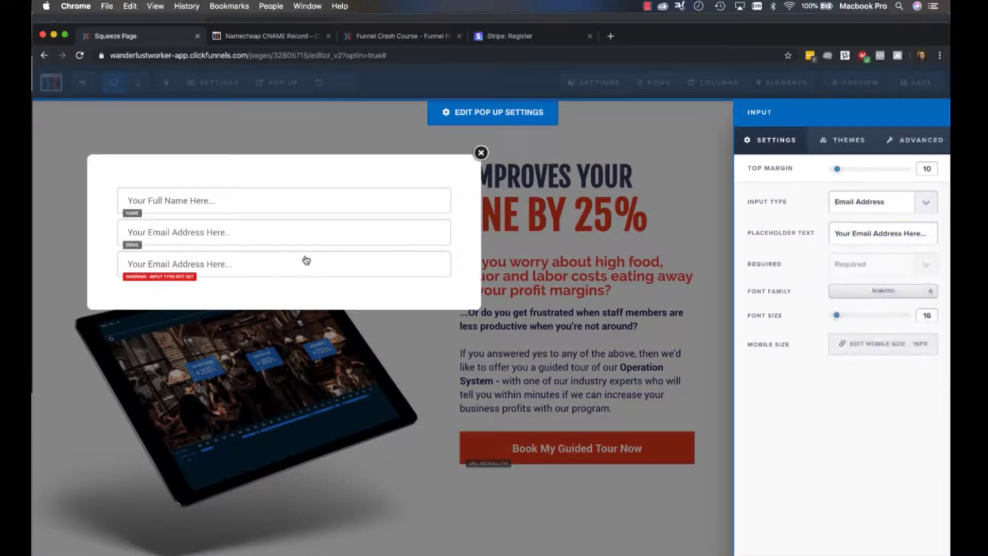
left_click(189, 277)
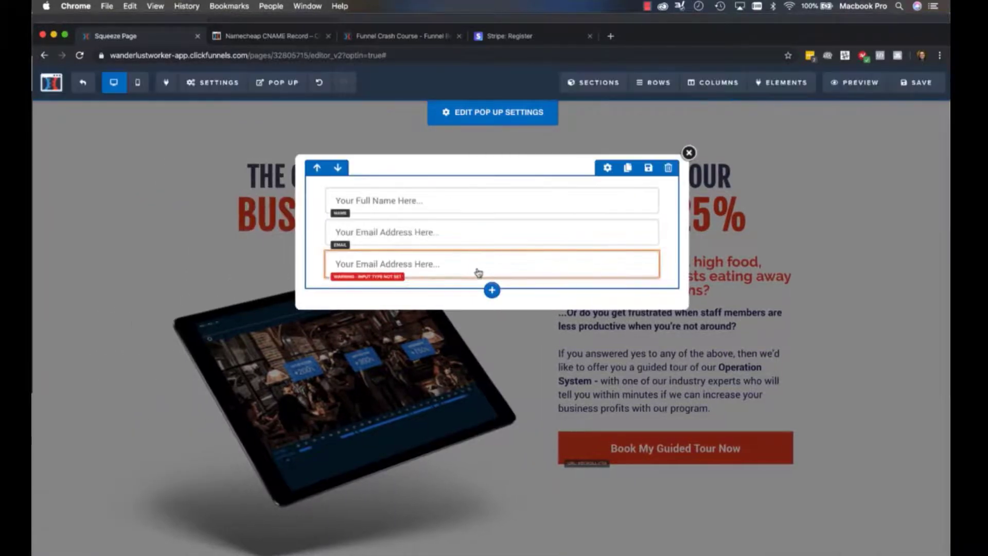
Set the pop up's third field to the Phone Number input type with the placeholder "Your Contact Number Here..."
left_click(396, 264)
left_click(893, 203)
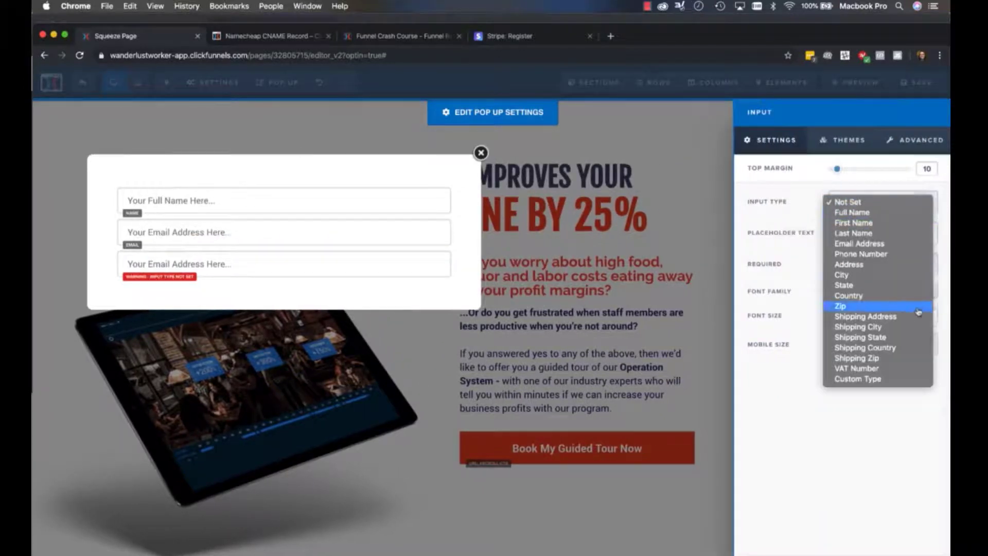
left_click(898, 256)
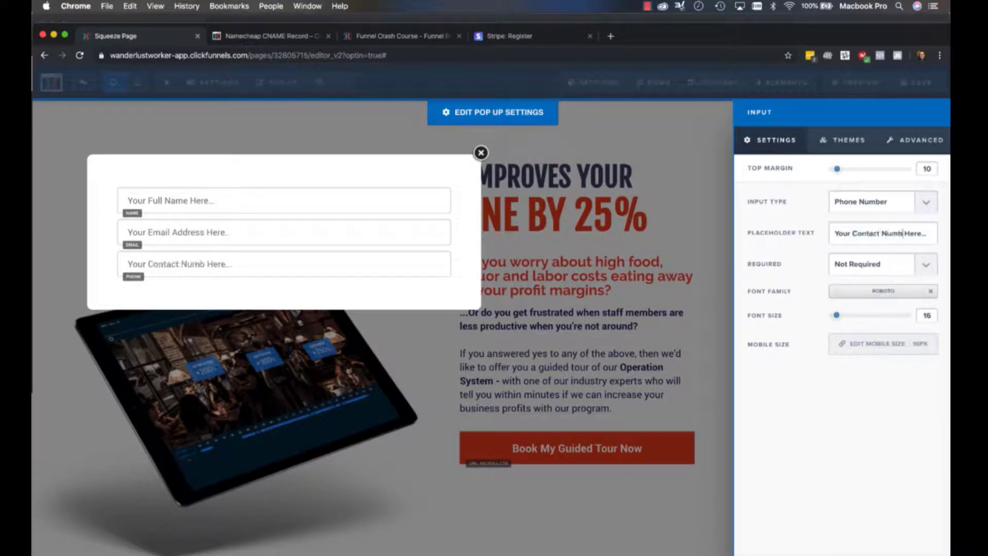
left_click(650, 250)
Check the page's contact form, then change the pop up's phone field placeholder to "Best Contact Number..."
scroll(481, 446, "down", 10)
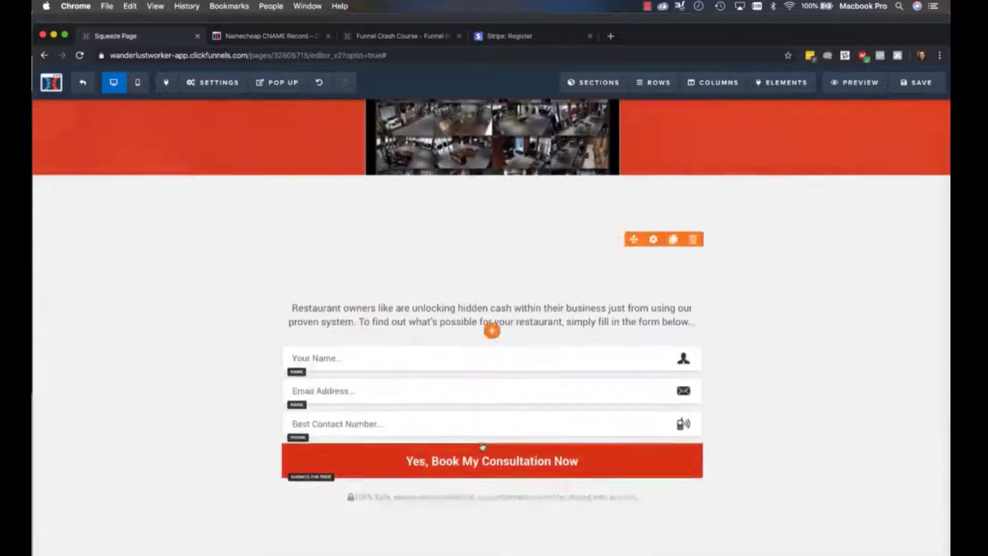
scroll(450, 355, "up", 10)
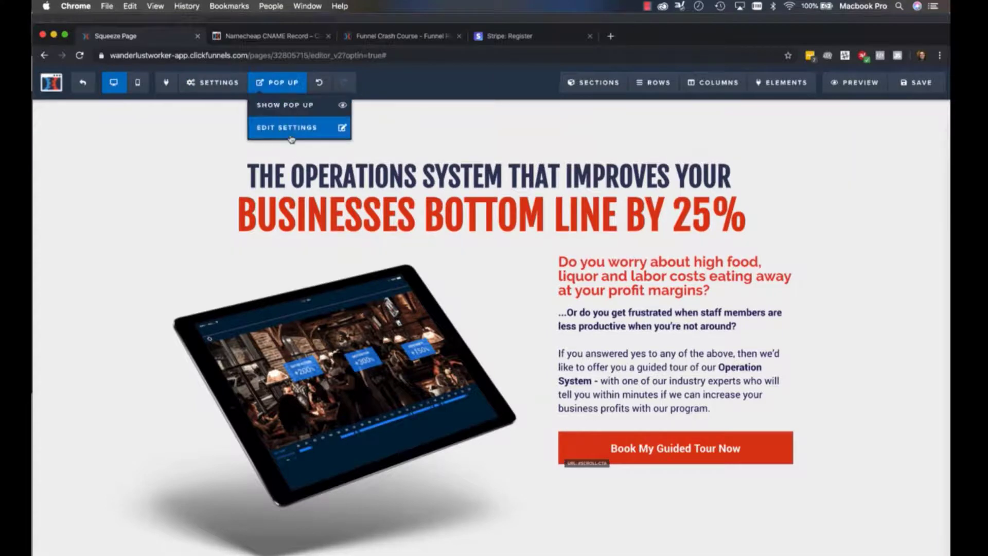
left_click(293, 104)
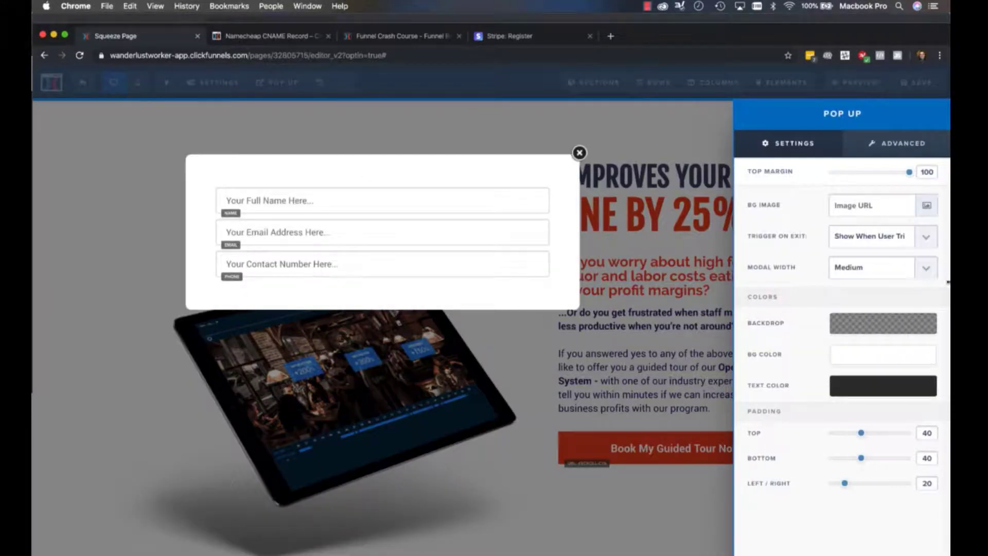
left_click(406, 267)
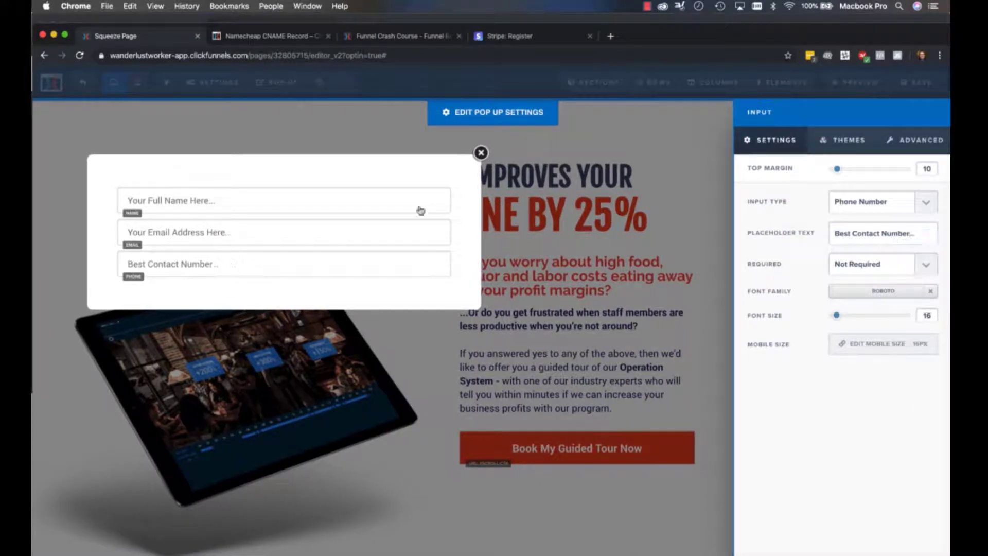
left_click(352, 226)
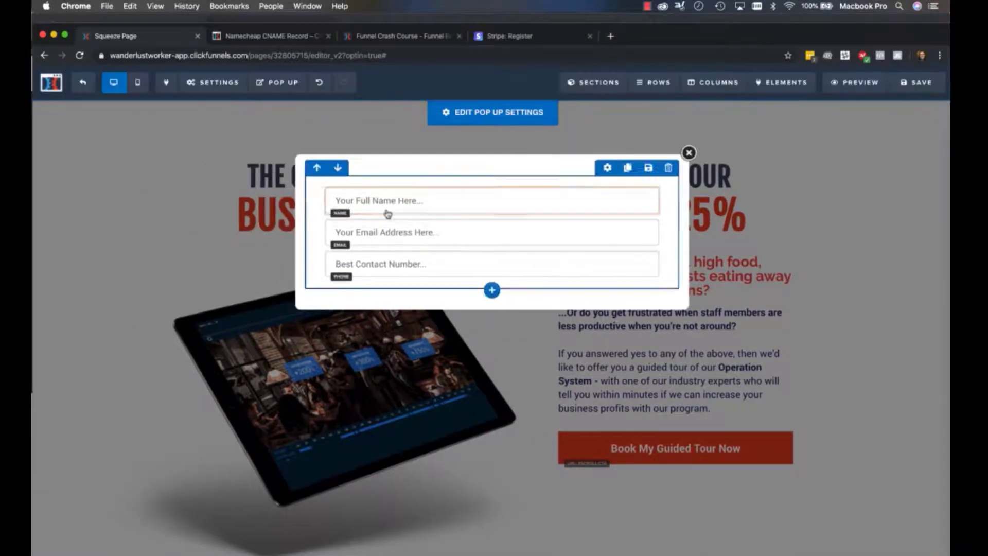
Match the page form's wording by setting the pop up's name placeholder to "Your Name..." and email placeholder to "Email Address..."
left_click(330, 432)
scroll(331, 432, "down", 10)
scroll(407, 359, "up", 10)
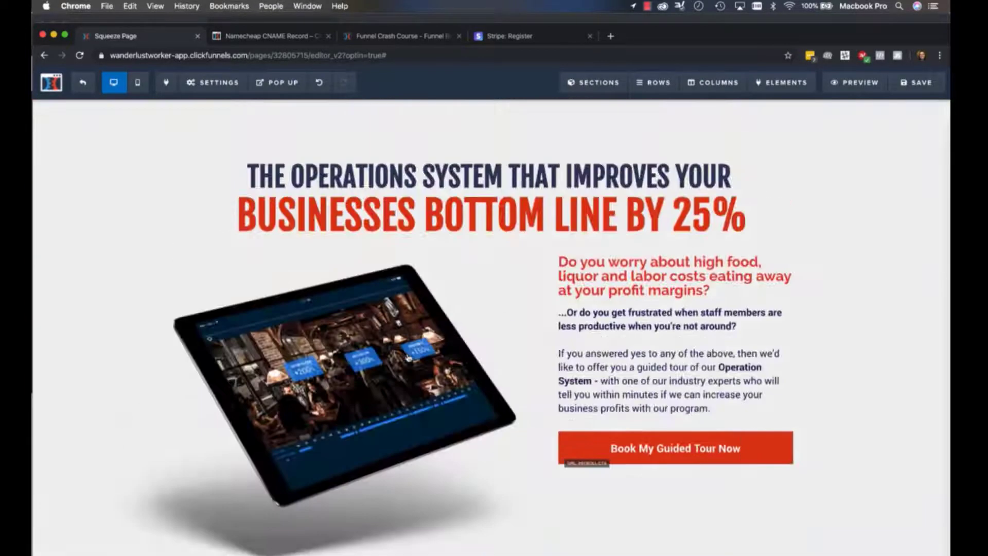
left_click(237, 82)
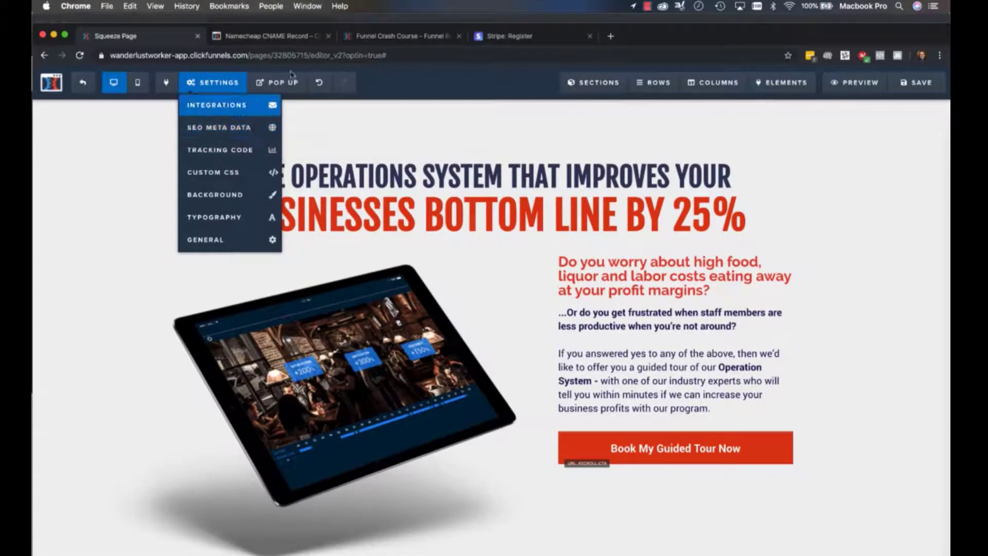
left_click(278, 82)
left_click(287, 126)
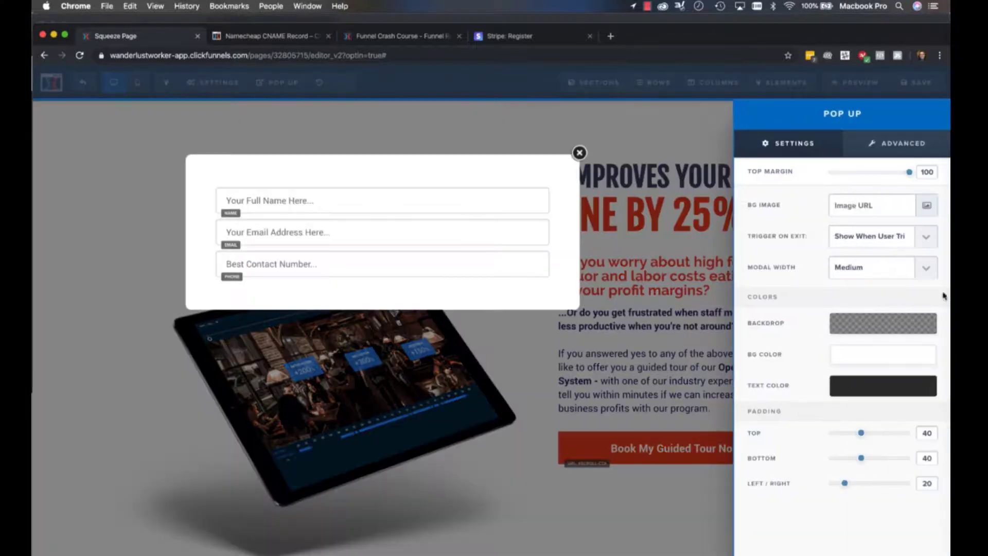
left_click(408, 210)
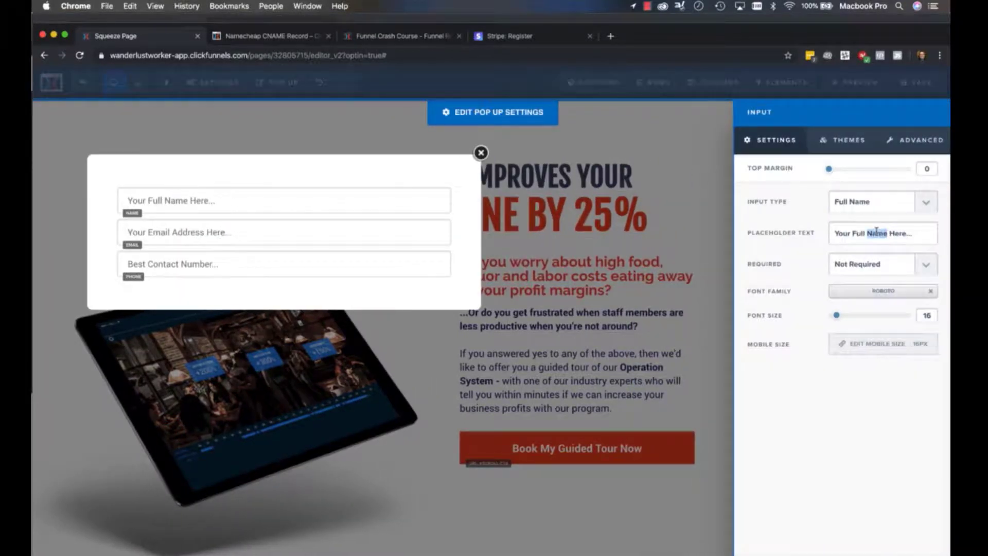
type("Your")
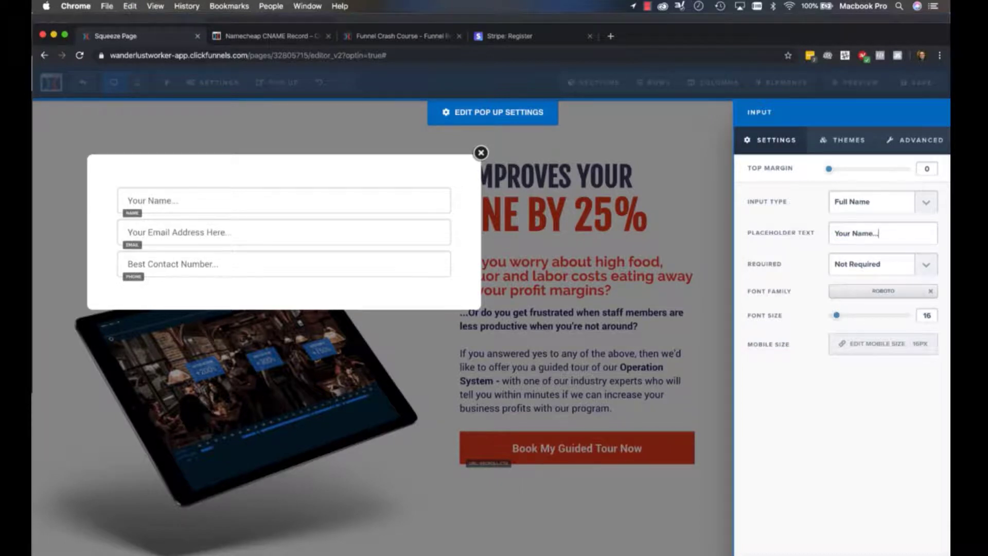
left_click(447, 241)
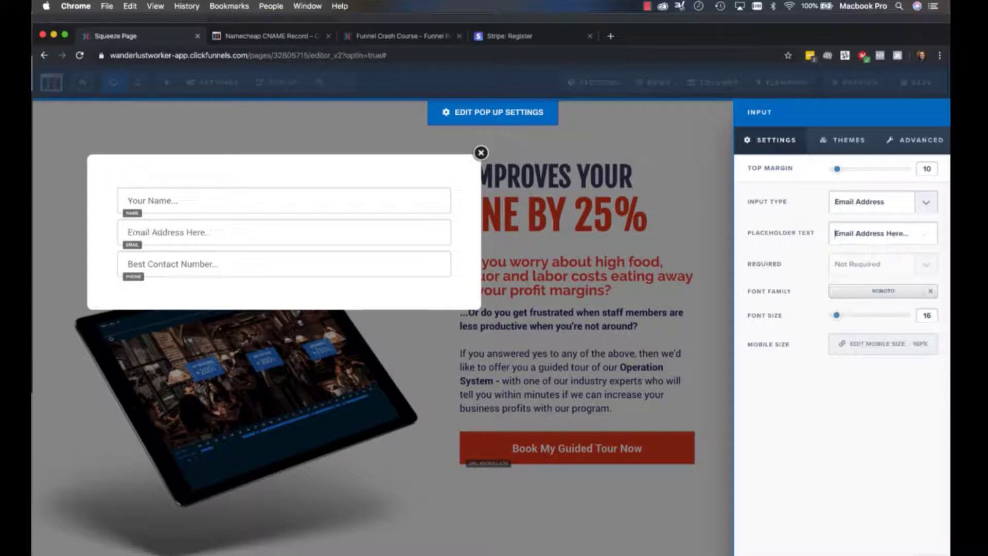
left_click(244, 233)
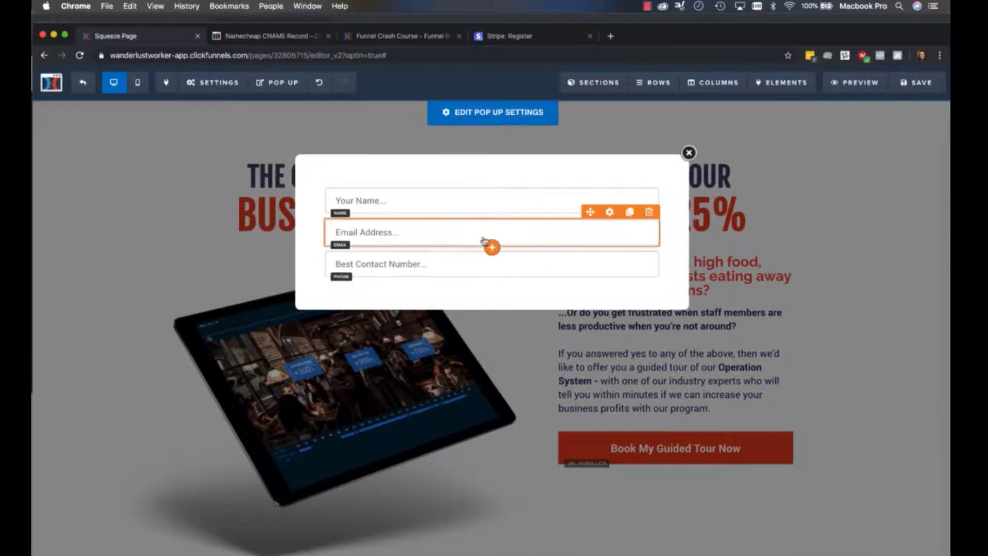
Set the top margin of the pop up's email field to 20
left_click(610, 213)
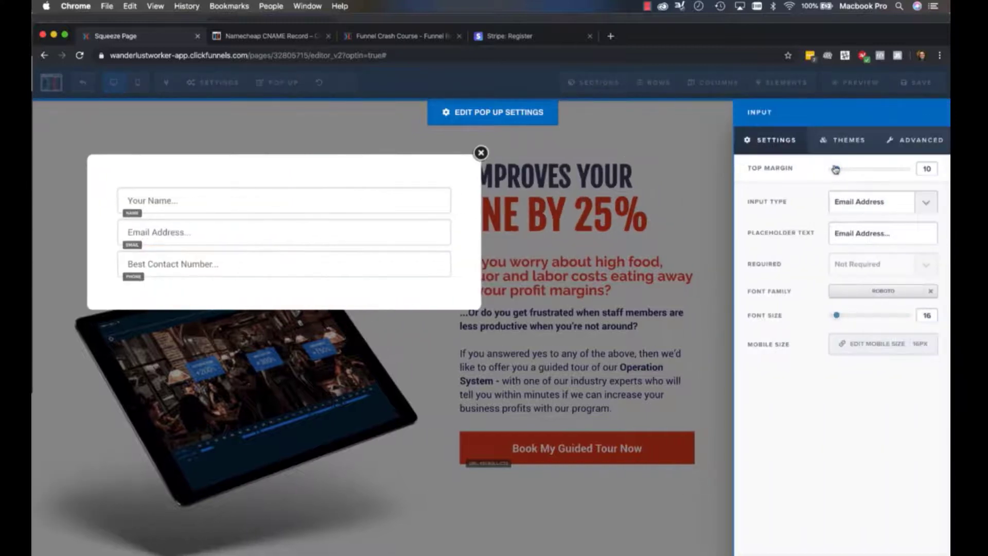
left_click_drag(835, 170, 844, 173)
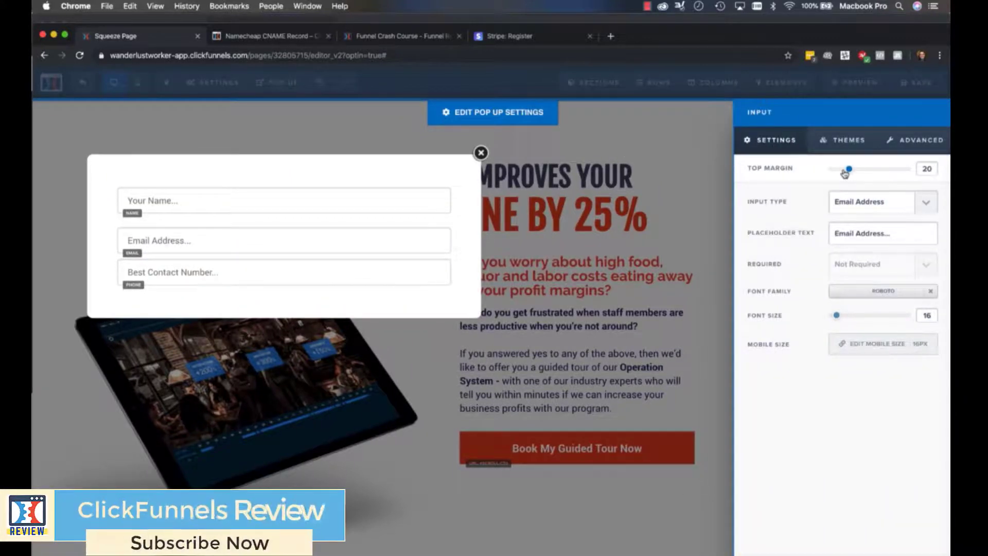
left_click(316, 277)
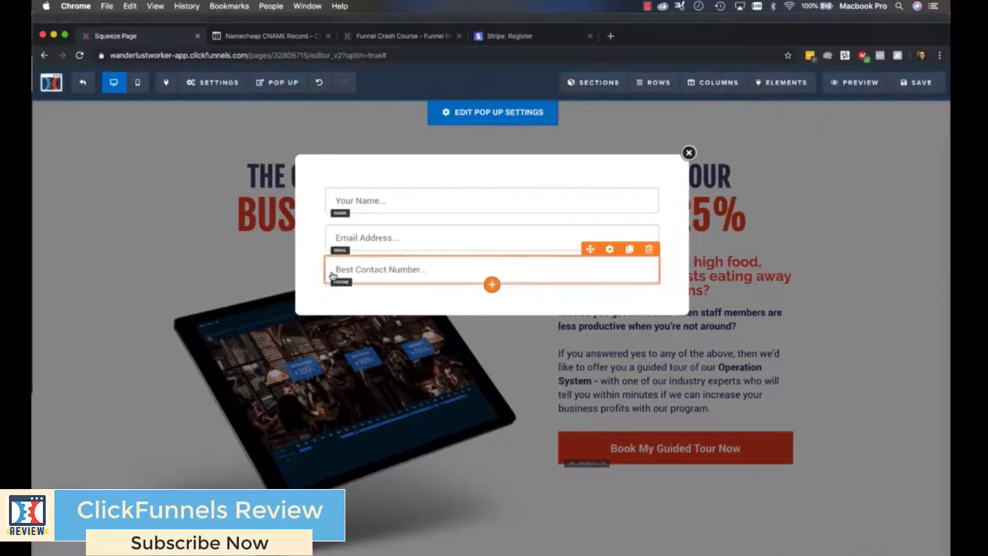
Set the top margin of the pop up's phone field to 20
left_click(332, 275)
left_click_drag(845, 173, 855, 174)
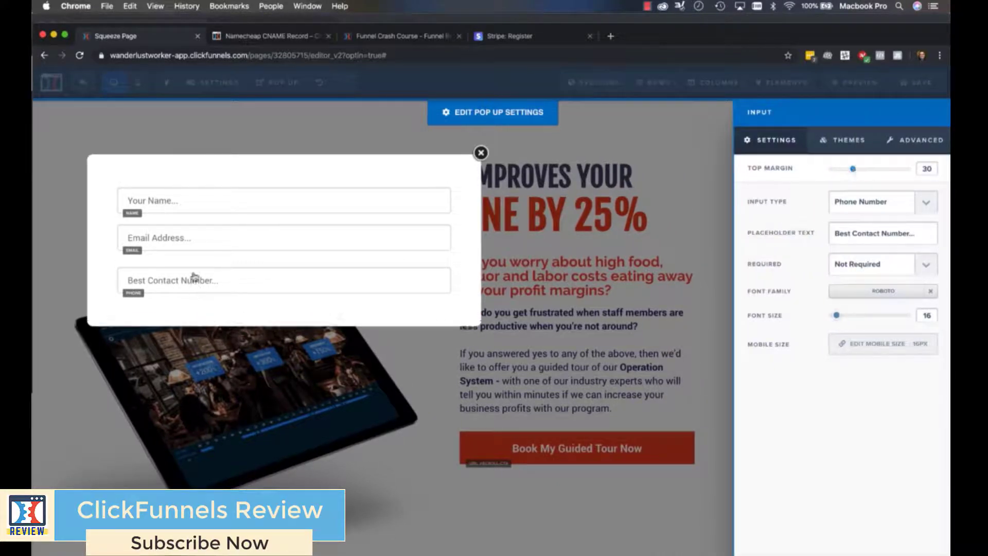
left_click(210, 216)
left_click(506, 287)
double_click(926, 169)
type("20")
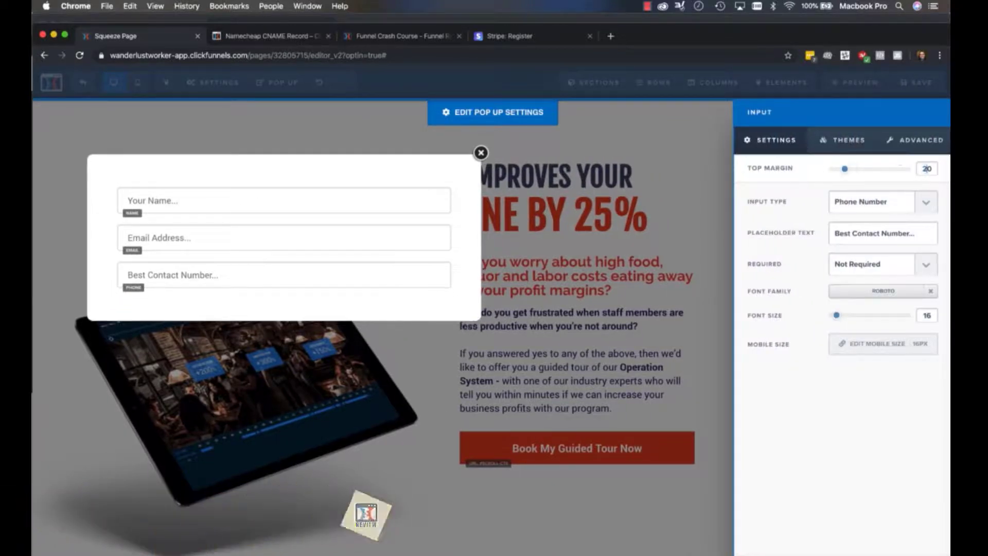
left_click(298, 151)
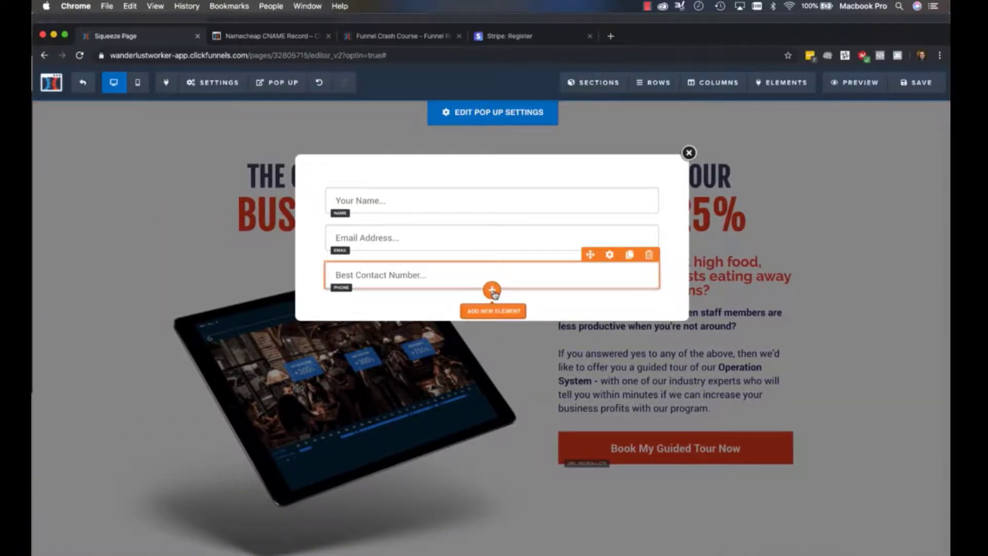
Add a Button element beneath the pop up's phone field
left_click(491, 289)
scroll(758, 221, "down", 4)
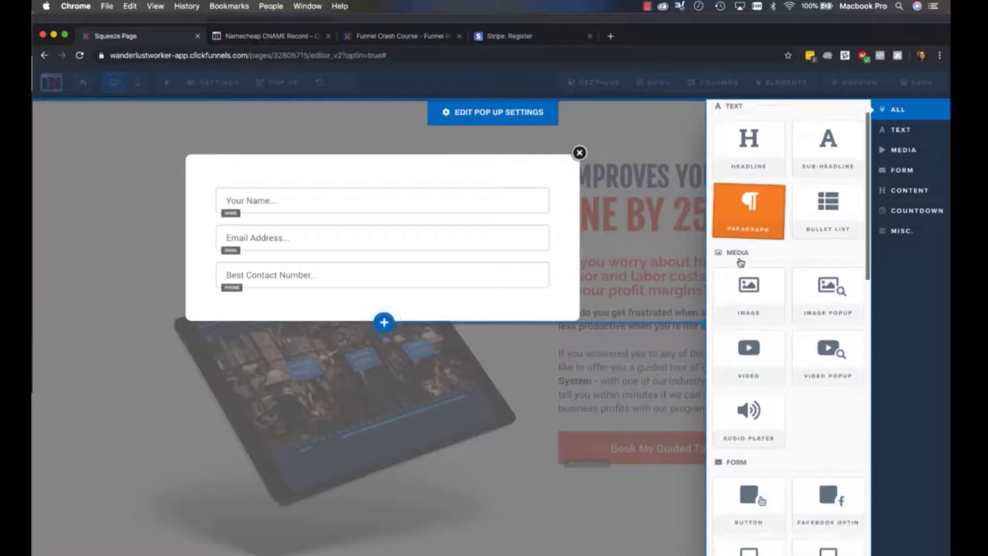
left_click(762, 370)
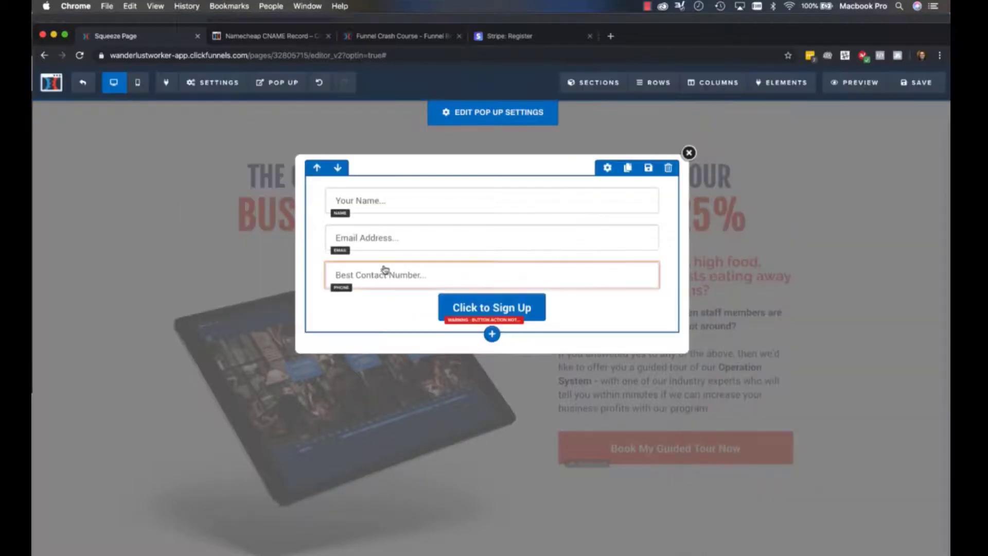
Set the pop up button's top margin to 20 and its background colour to the recently used red #dd3013
left_click(524, 307)
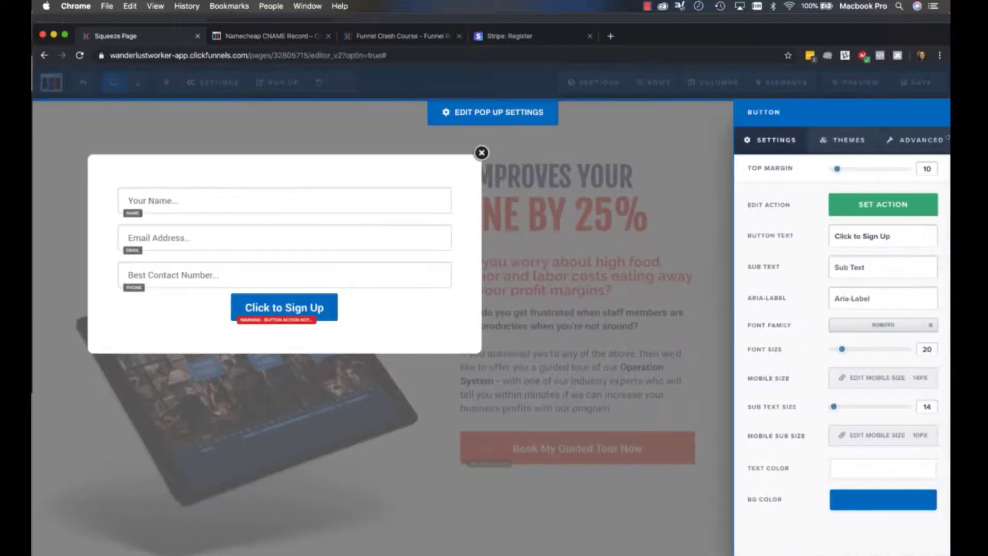
left_click(925, 169)
type("20")
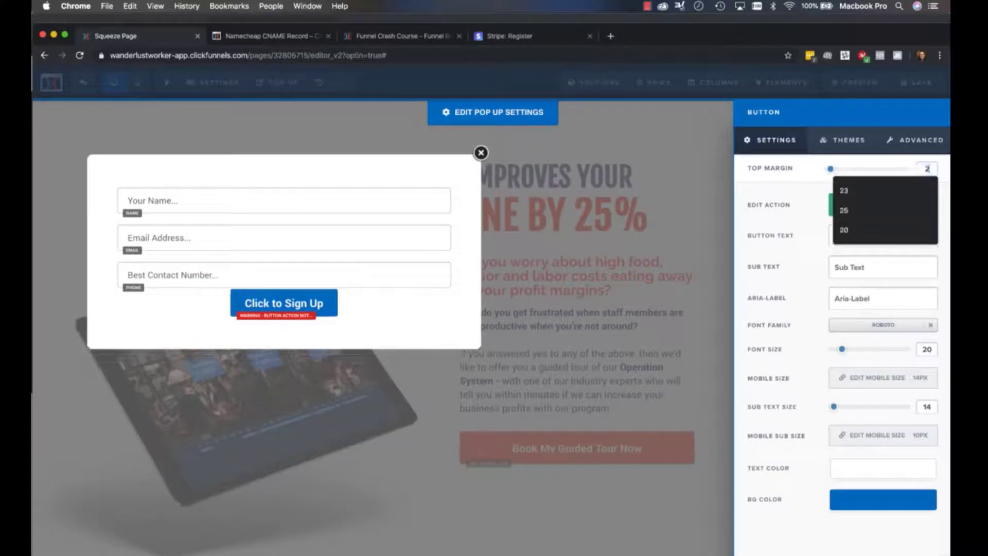
left_click(857, 503)
left_click(765, 425)
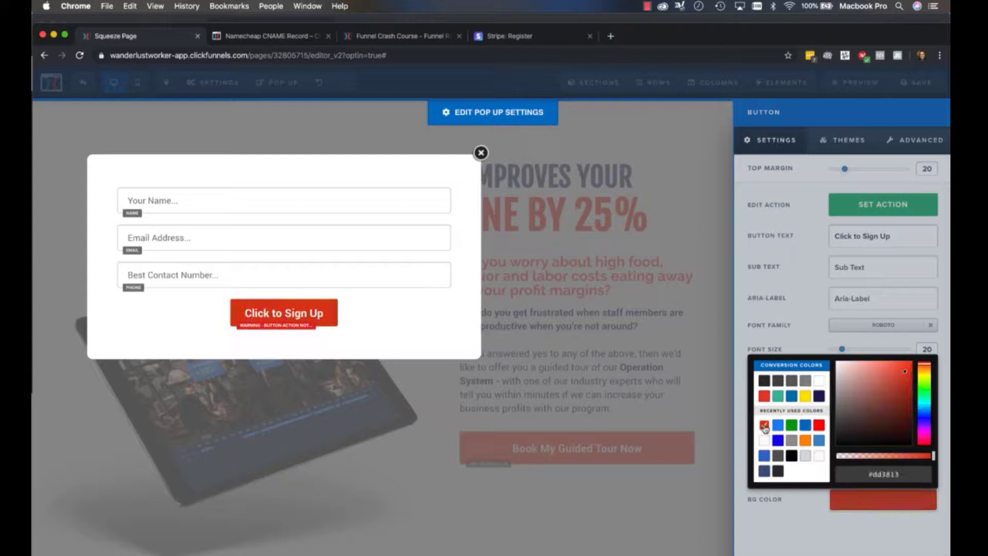
left_click(903, 214)
Set the pop up button's width to Fill Width
left_click(900, 143)
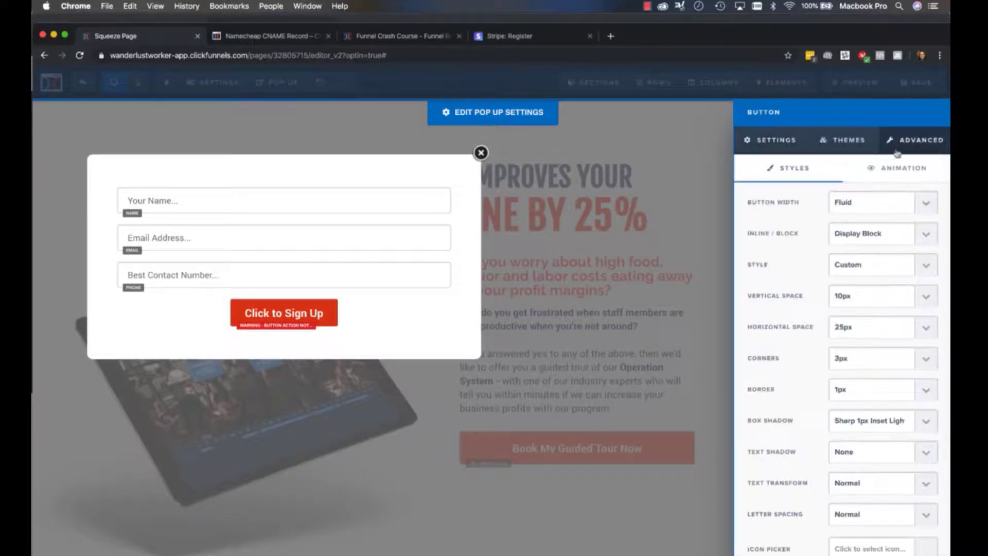
left_click(881, 204)
left_click(881, 215)
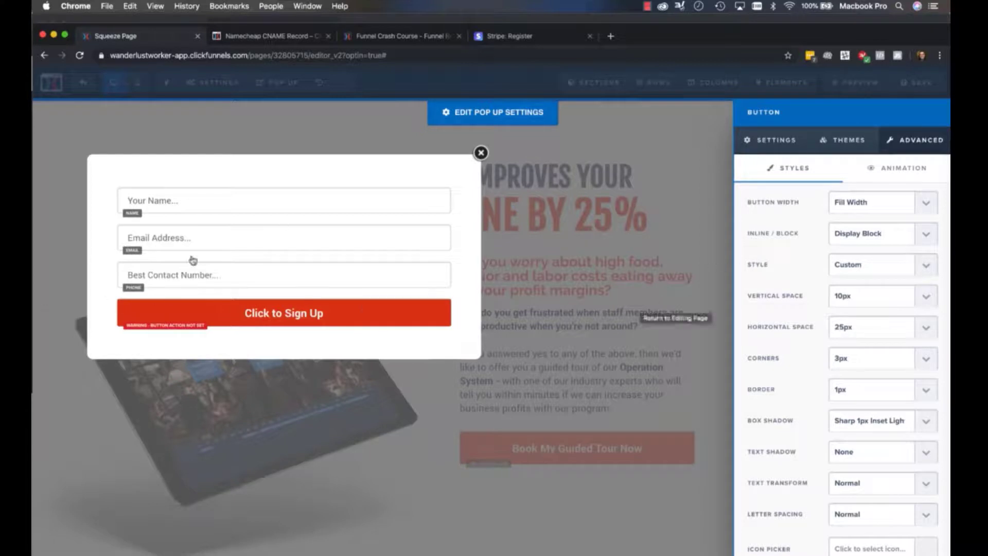
left_click(315, 323)
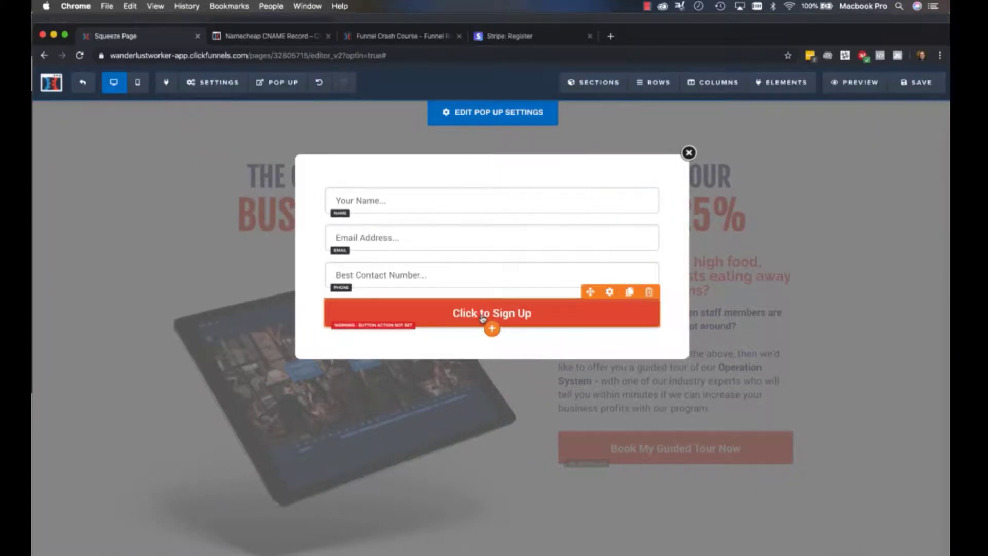
Set the pop up button's action to Submit Order / Submit Form and leave the pop up
left_click(483, 315)
left_click(899, 208)
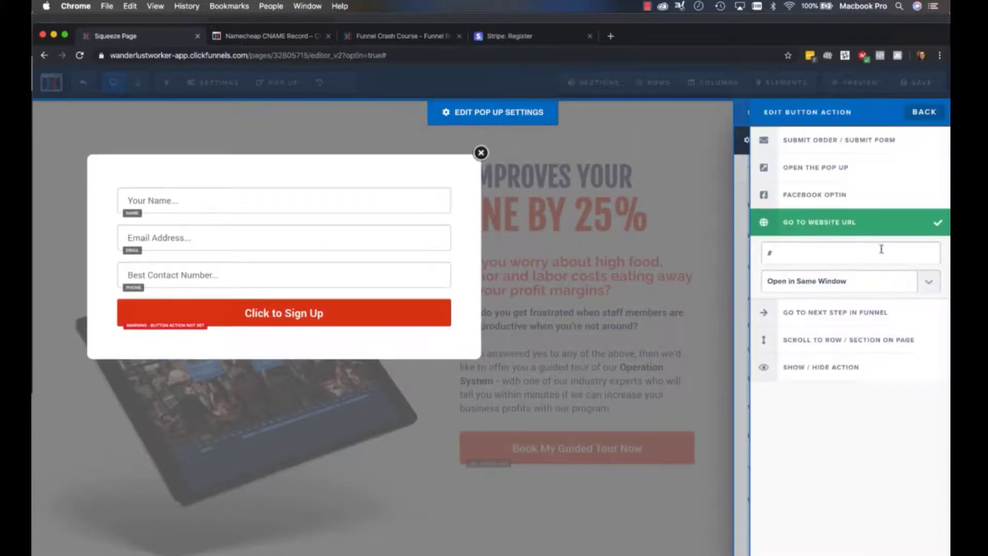
left_click(812, 143)
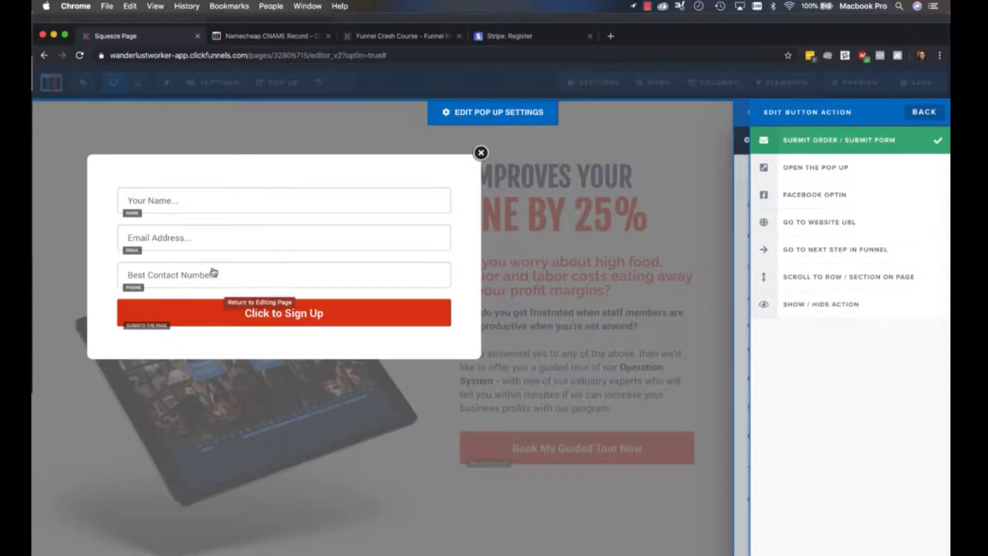
left_click(341, 286)
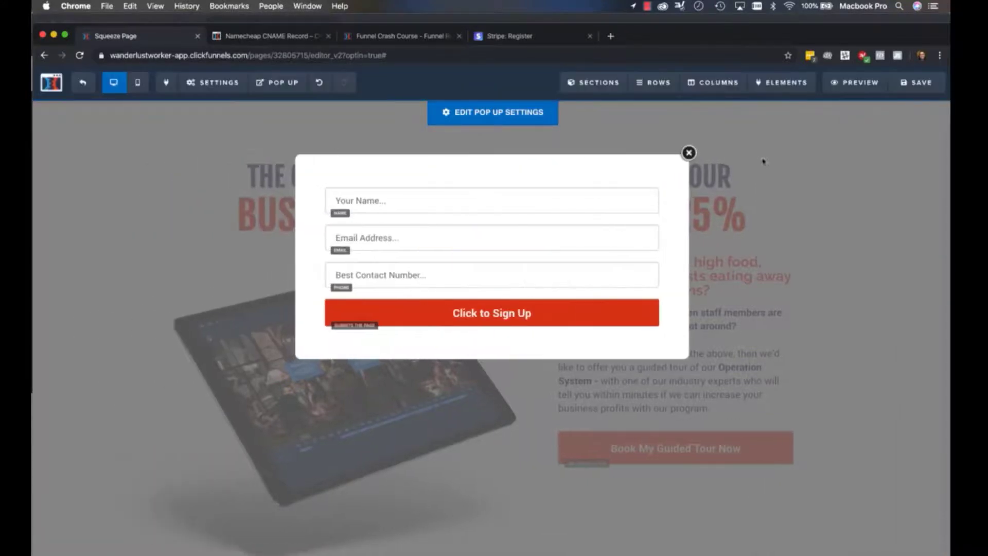
left_click(840, 308)
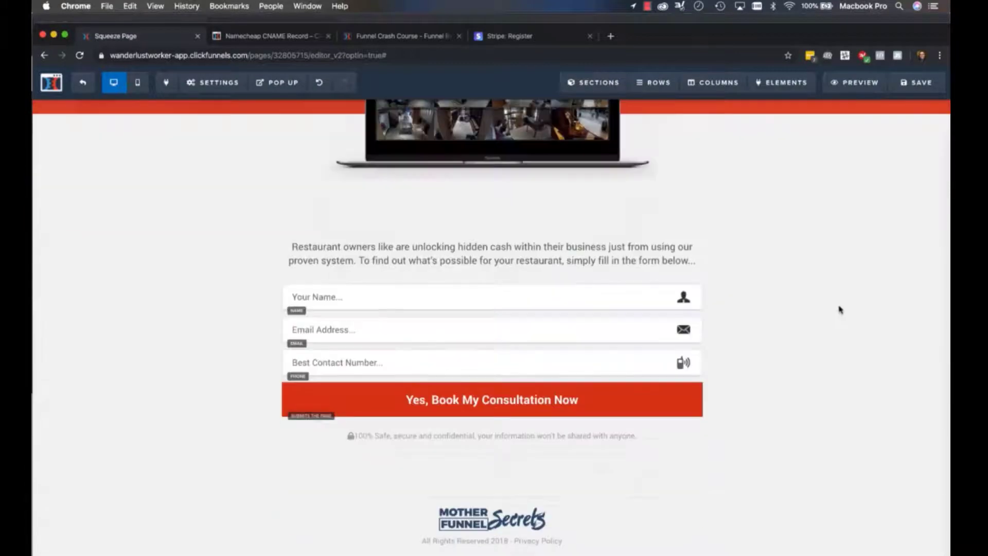
Copy the button text "Yes, Book My Consultation Now" from the form near the end of the page
left_click(441, 407)
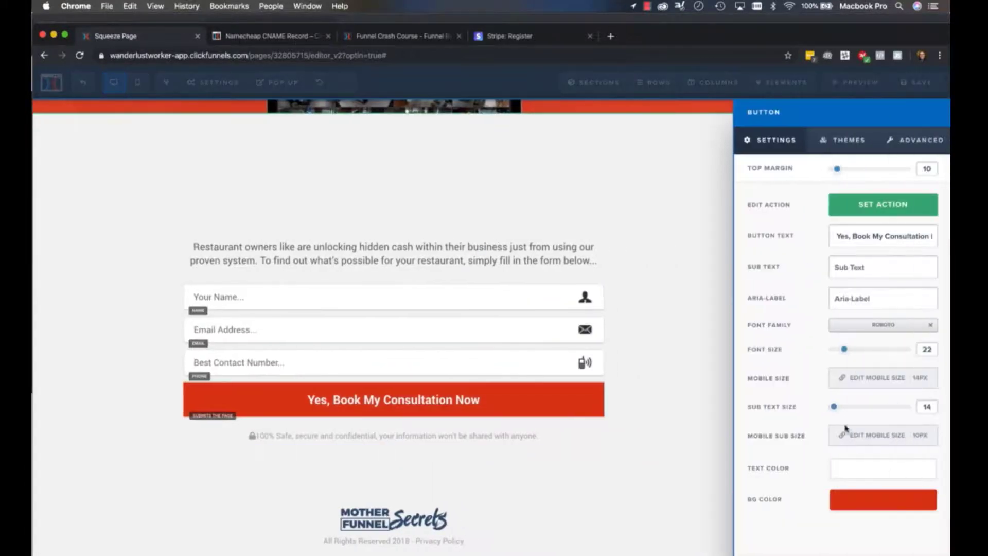
triple_click(862, 235)
key("super+c")
left_click(408, 307)
scroll(472, 513, "up", 20)
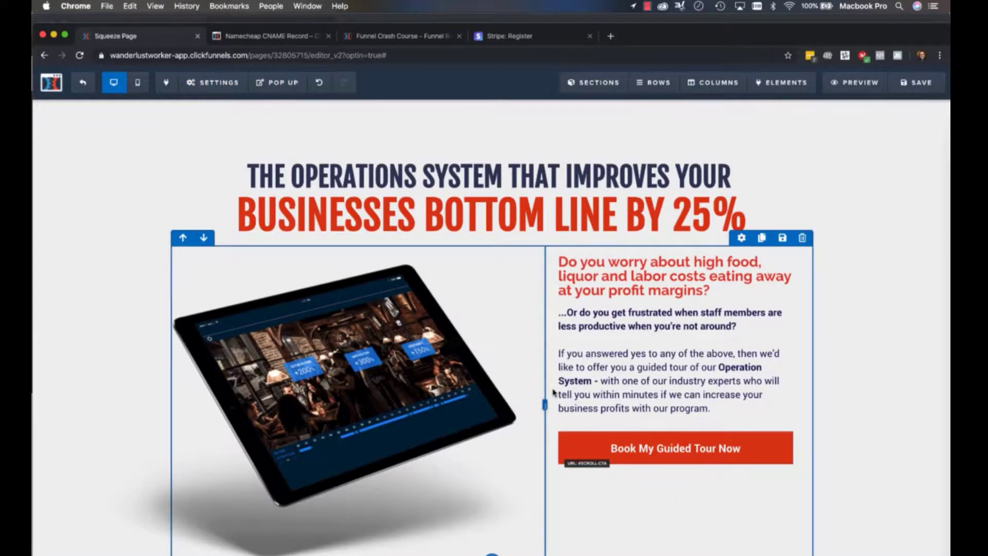
Reopen the pop up and replace its button text with the copied "Yes, Book My Consultation Now"
scroll(554, 392, "down", 20)
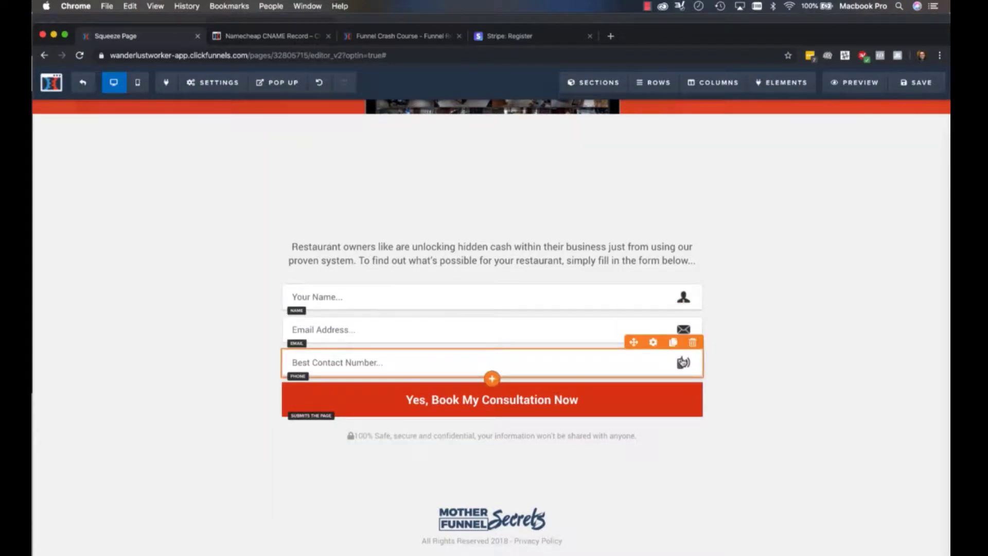
mouse_move(276, 83)
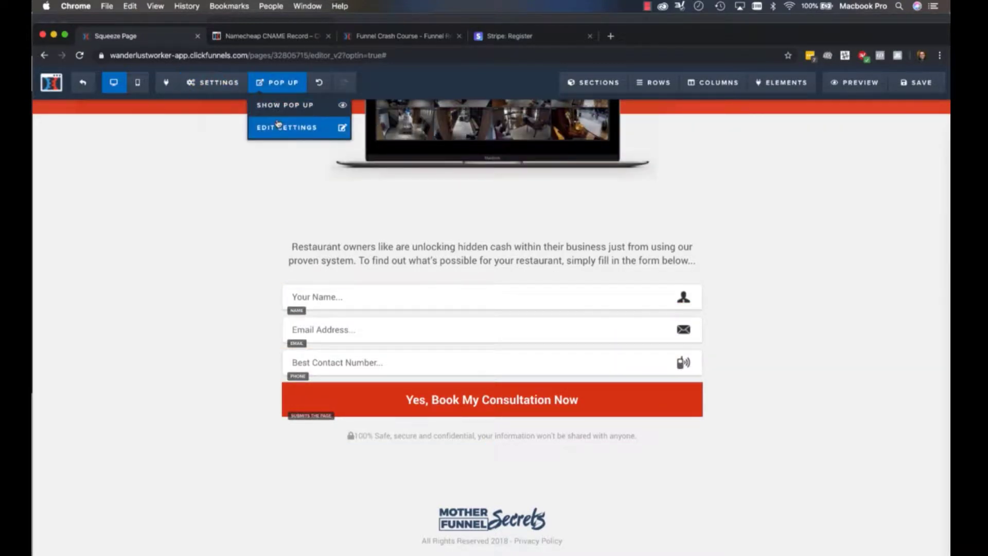
left_click(280, 129)
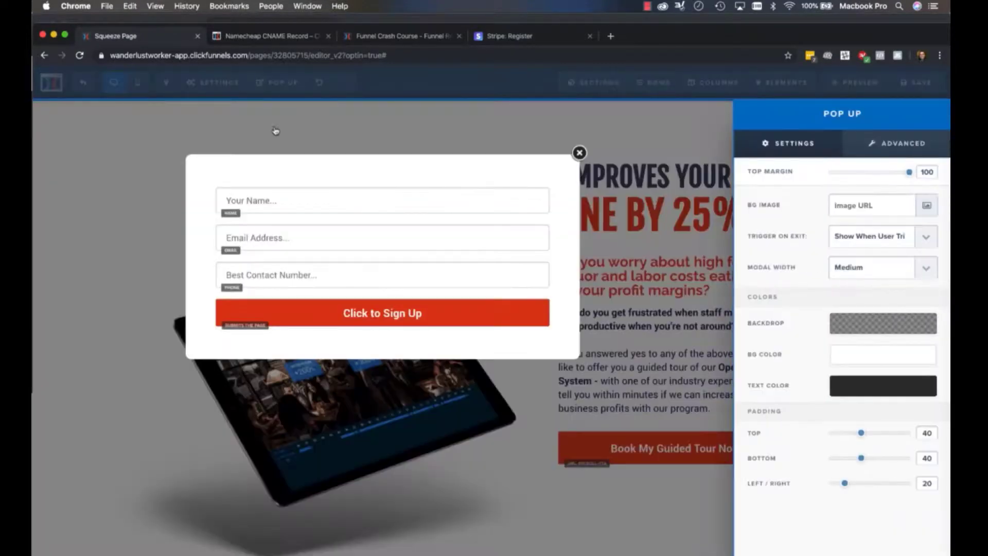
left_click(311, 318)
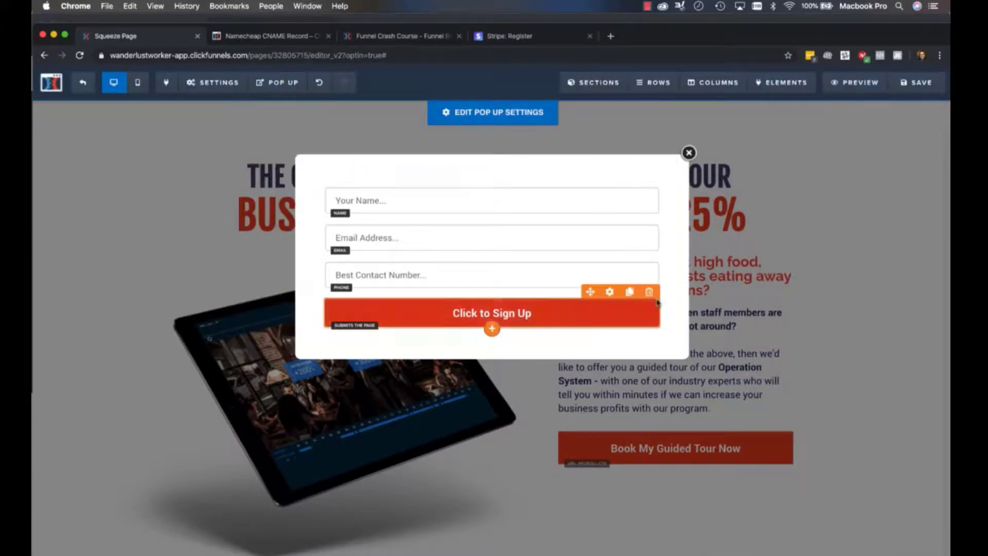
left_click(584, 320)
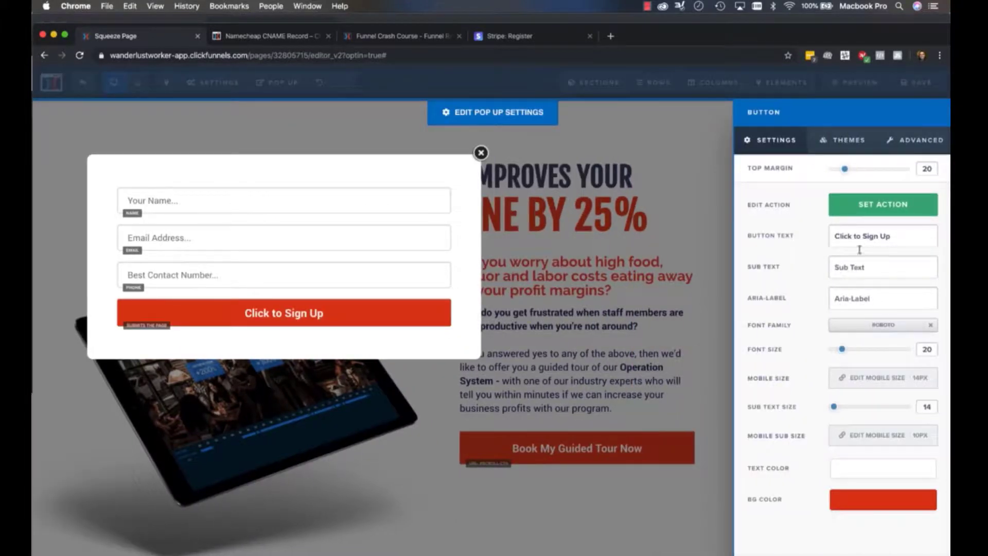
key("super+v")
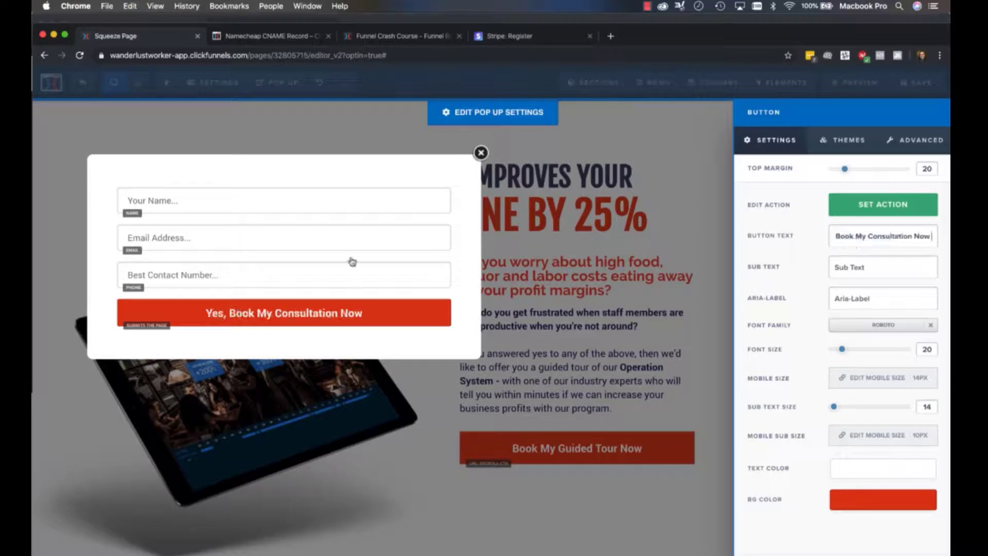
Set the icon of the pop up's name field to Name Icon
left_click(237, 276)
left_click(455, 197)
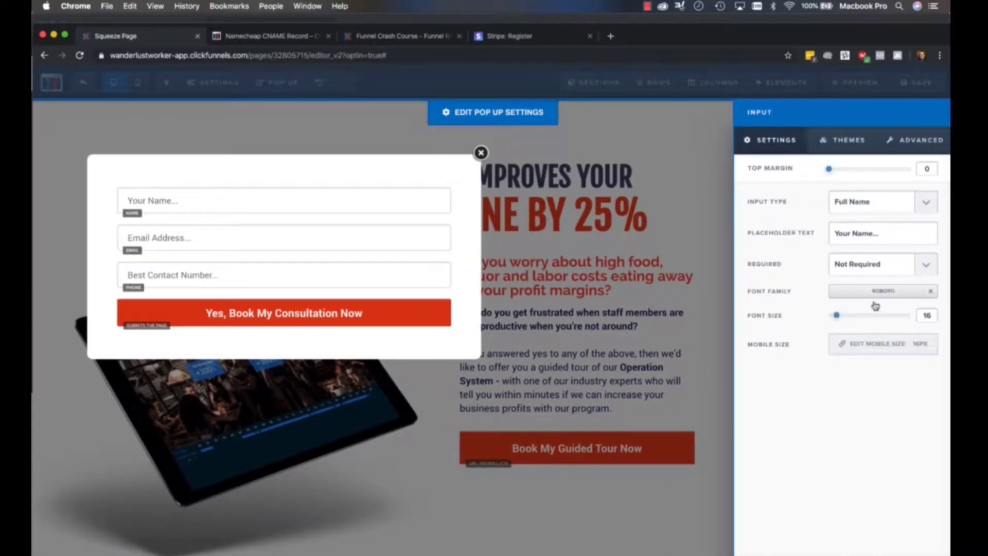
left_click(897, 142)
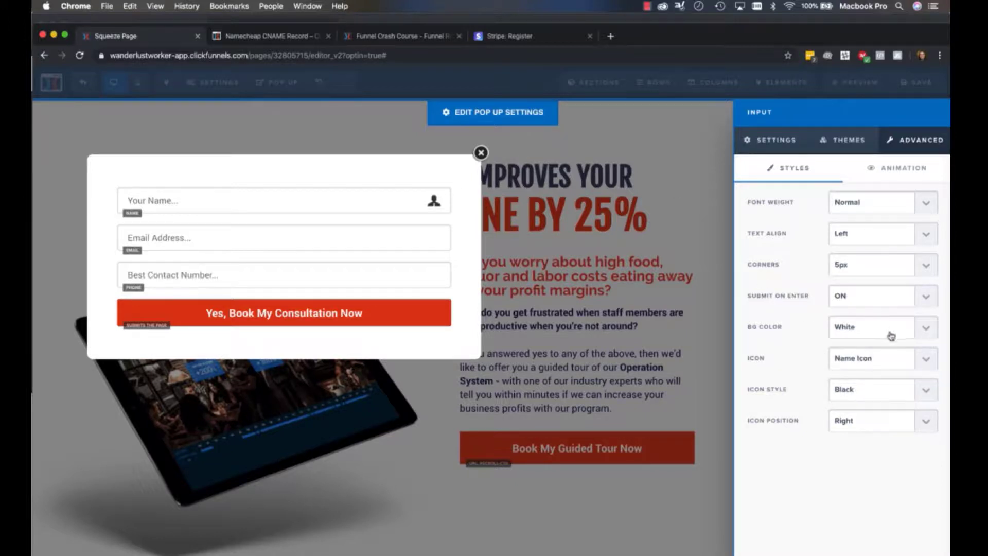
Keep the pop up email field's background White and set its icon to Email Icon
left_click(291, 243)
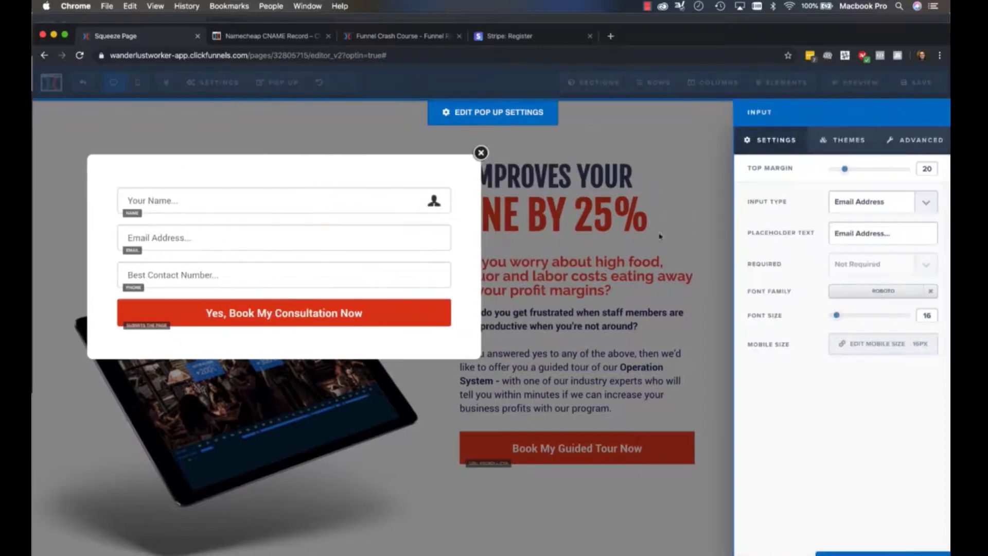
left_click(917, 140)
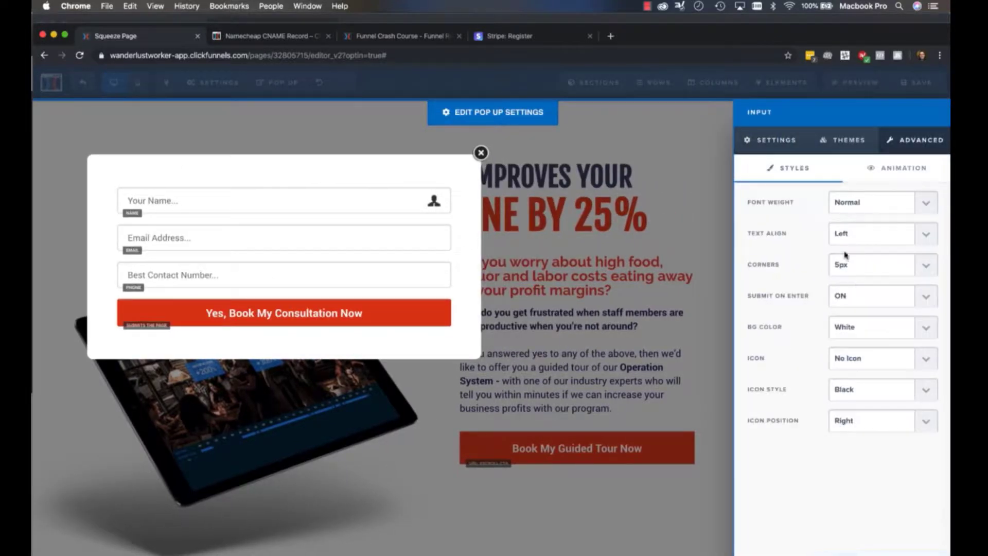
left_click(863, 331)
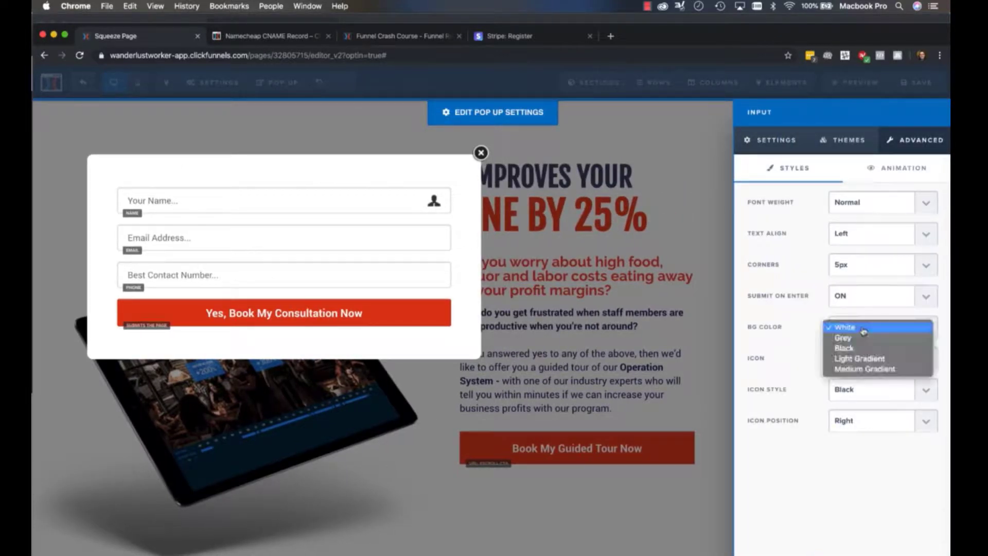
left_click(863, 330)
left_click(855, 359)
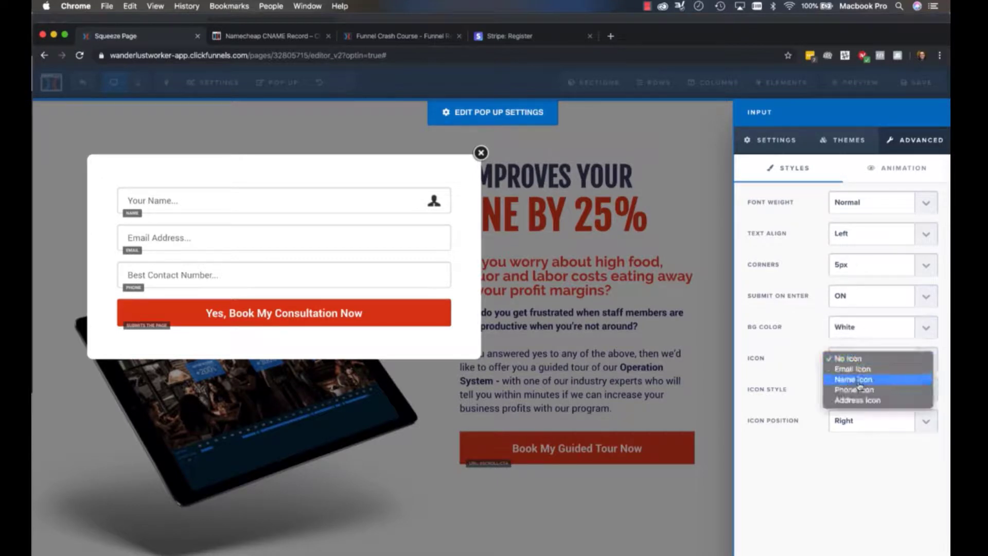
left_click(857, 367)
Set the icon of the pop up's phone field to Phone Icon and save the page
left_click(456, 273)
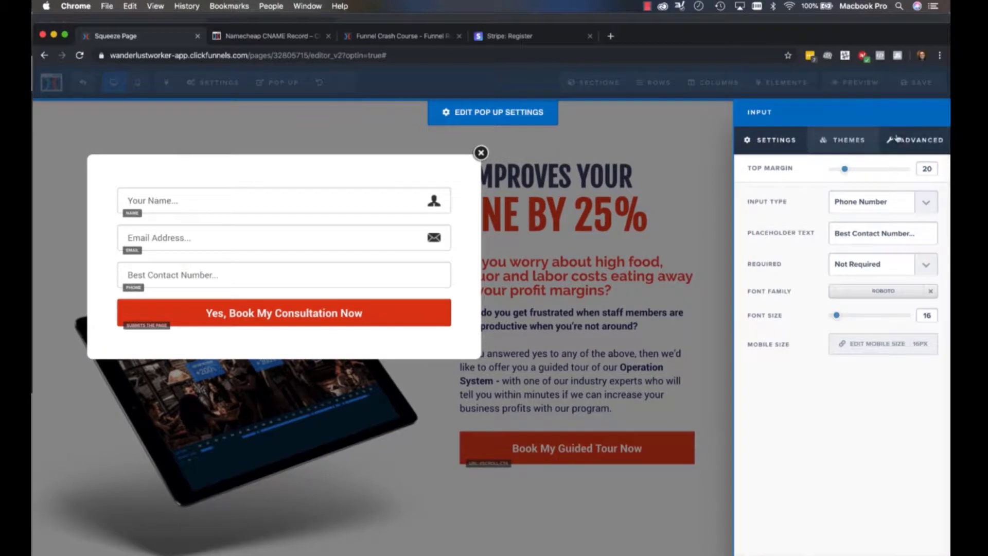
left_click(916, 140)
left_click(878, 369)
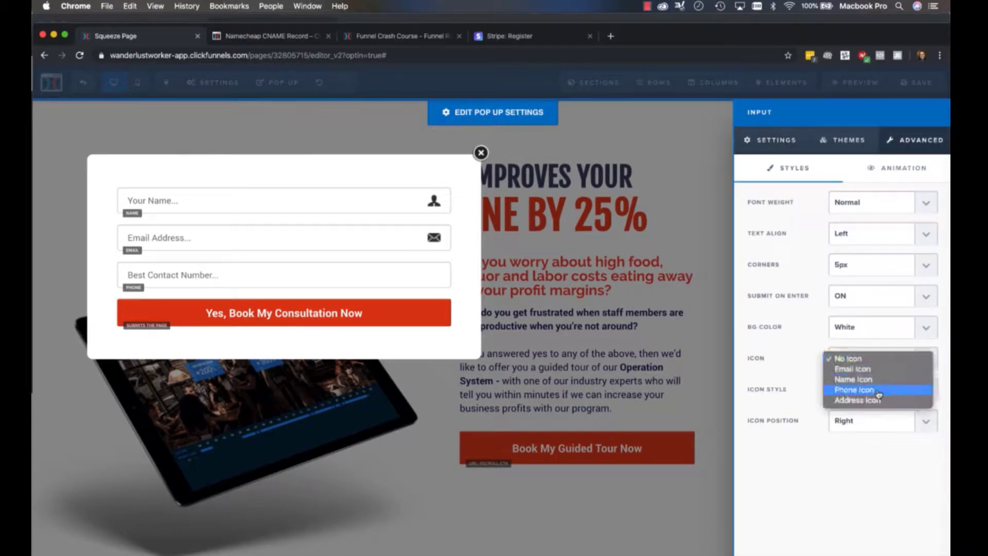
left_click(879, 394)
left_click(369, 256)
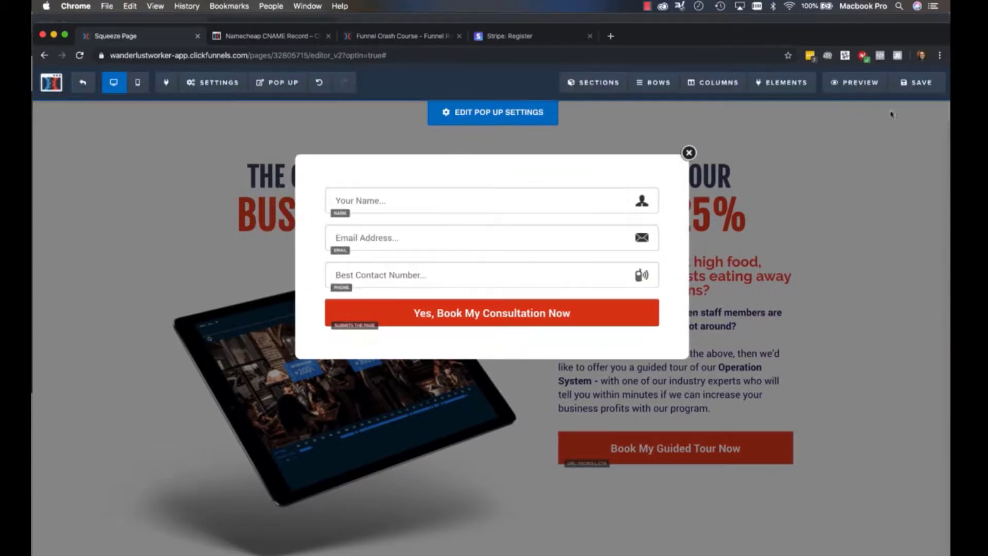
left_click(912, 84)
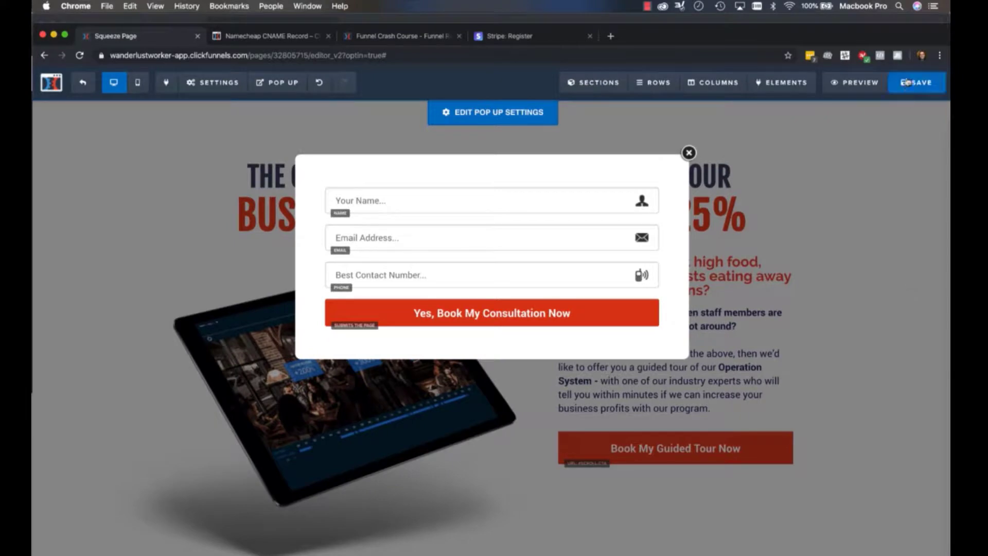
Copy the whole "Restaurant owners..." paragraph above the page's consultation form, keeping the section in place
scroll(856, 327, "down", 15)
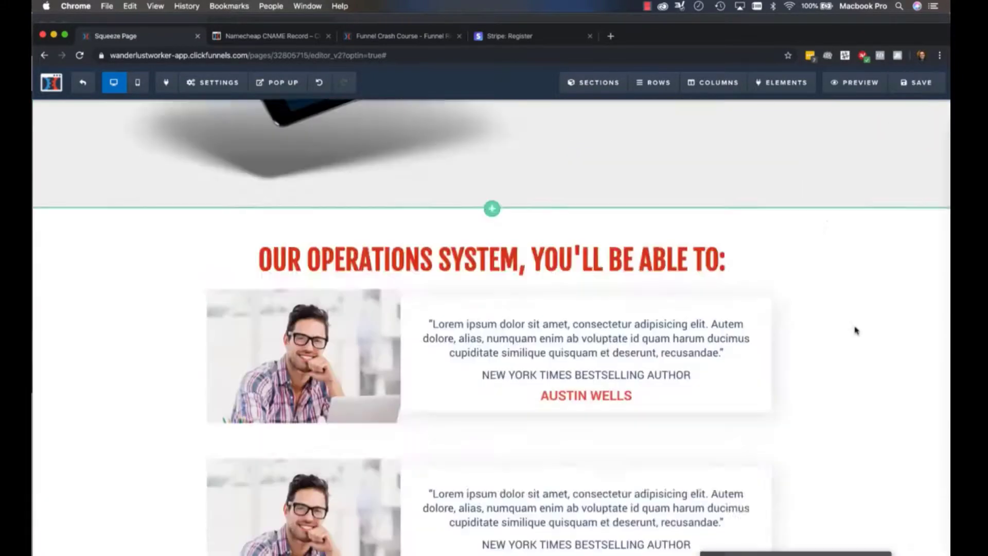
scroll(856, 327, "up", 3)
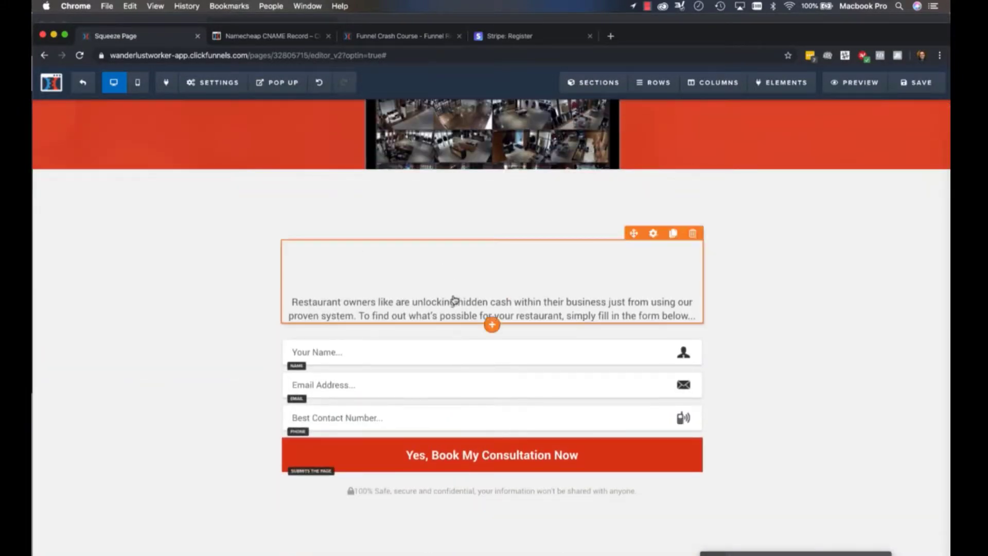
left_click(432, 304)
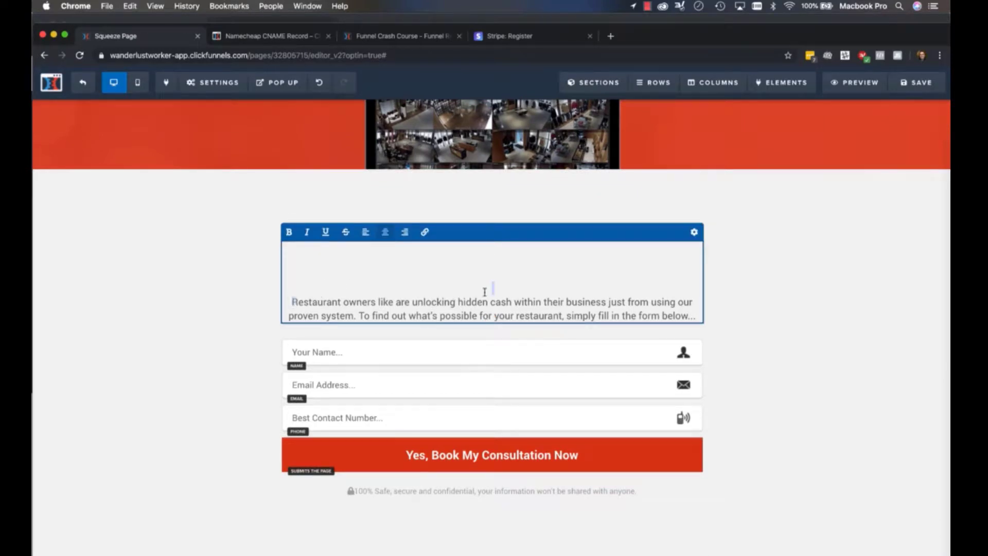
left_click_drag(485, 292, 653, 304)
left_click(682, 312)
key("super+a")
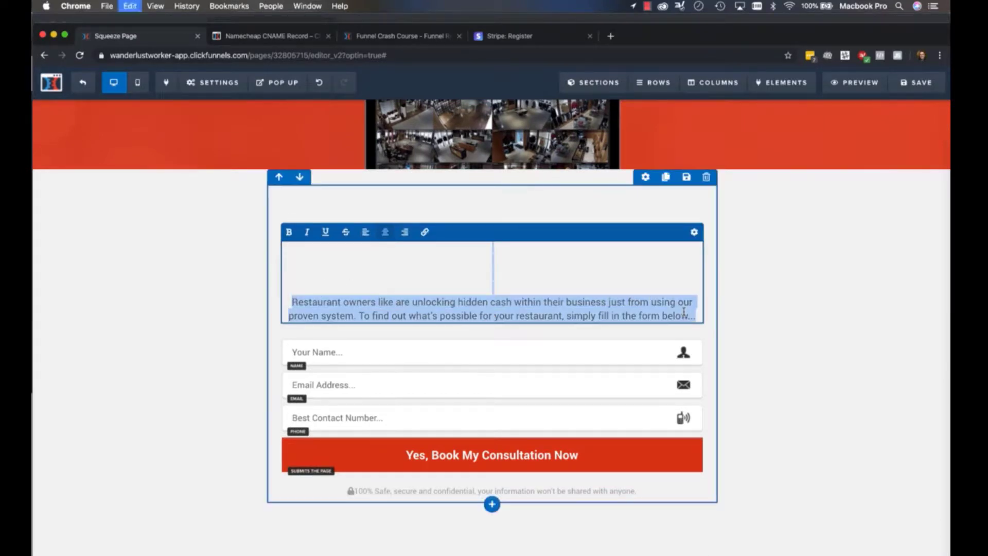
left_click(778, 300)
left_click(464, 255)
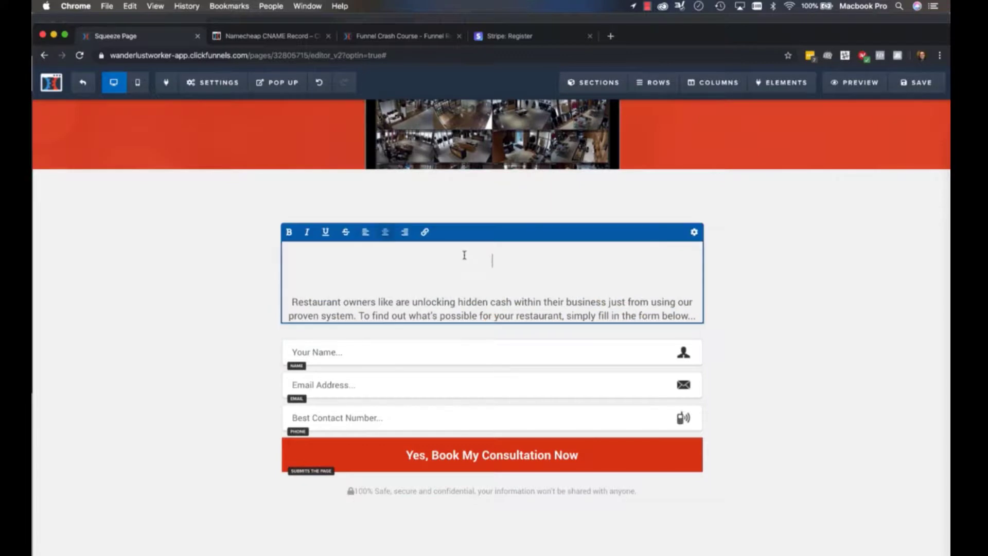
key("super+a")
left_click(940, 217)
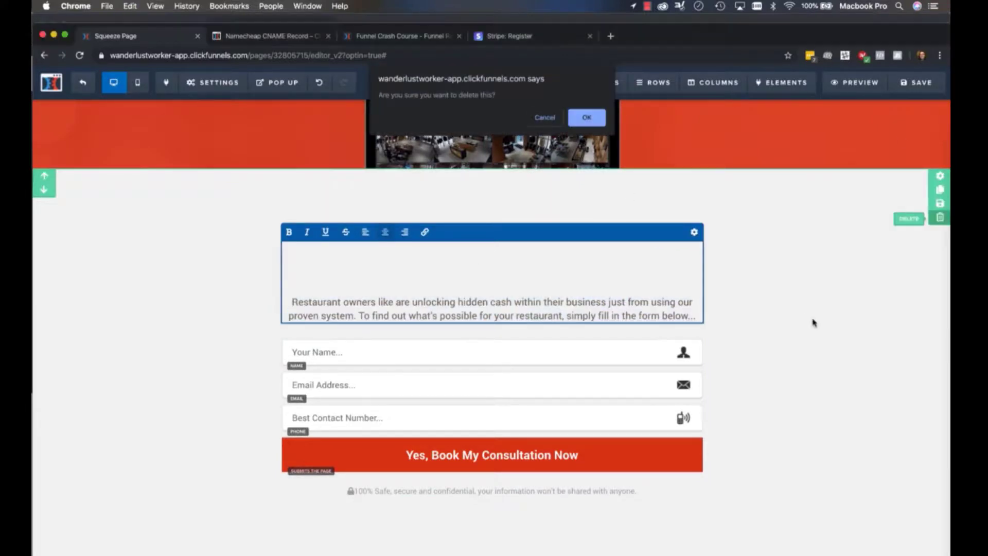
left_click(539, 117)
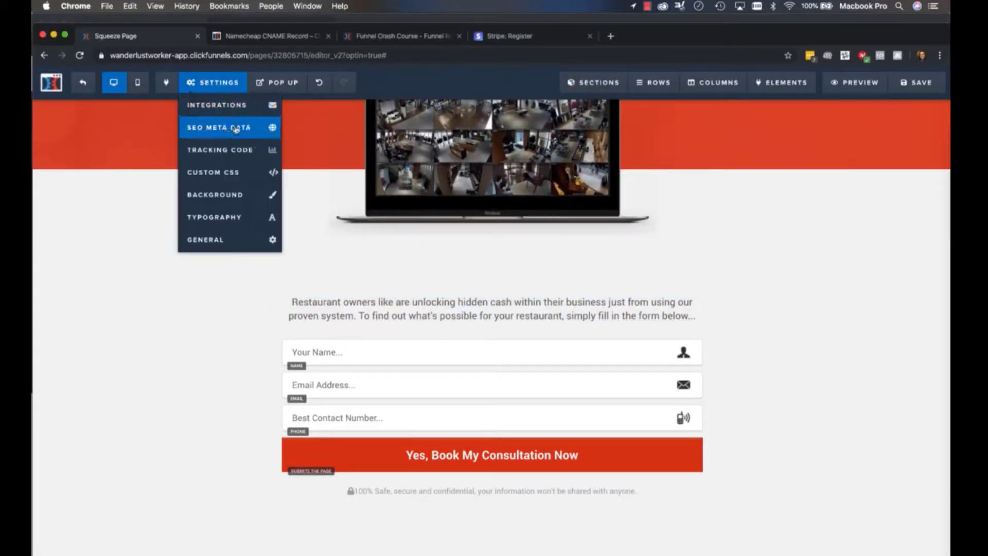
Add a headline element to the pop up form and place it above the name field
left_click(283, 132)
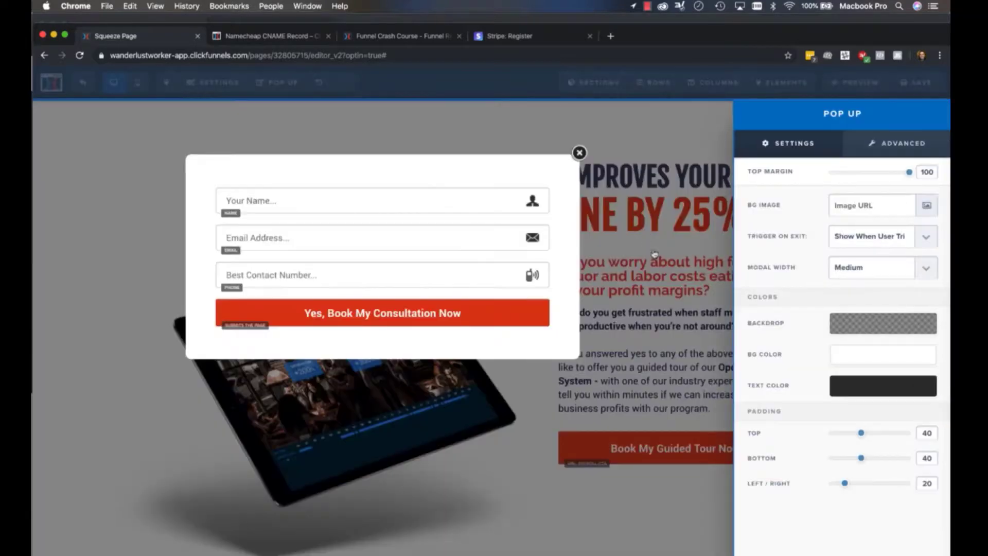
left_click(337, 231)
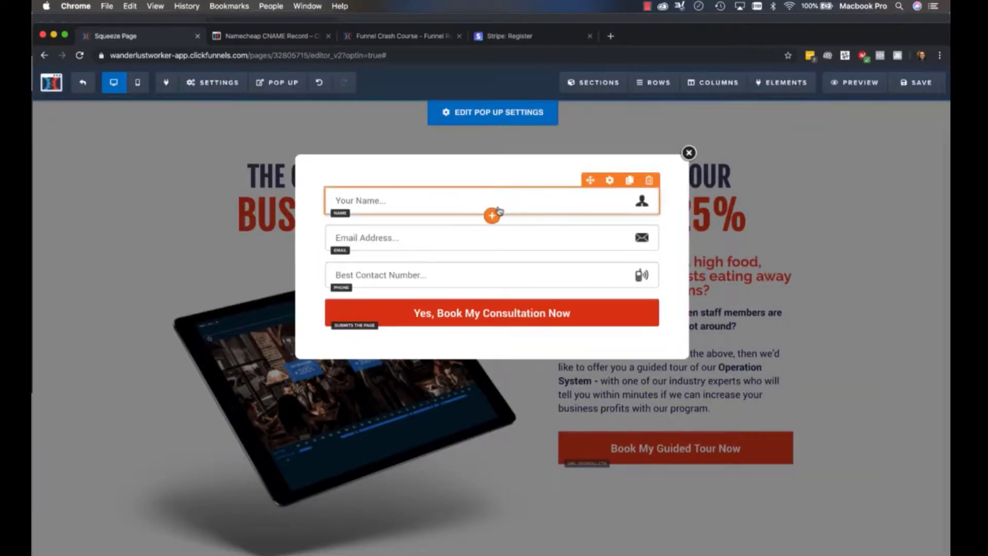
left_click(492, 215)
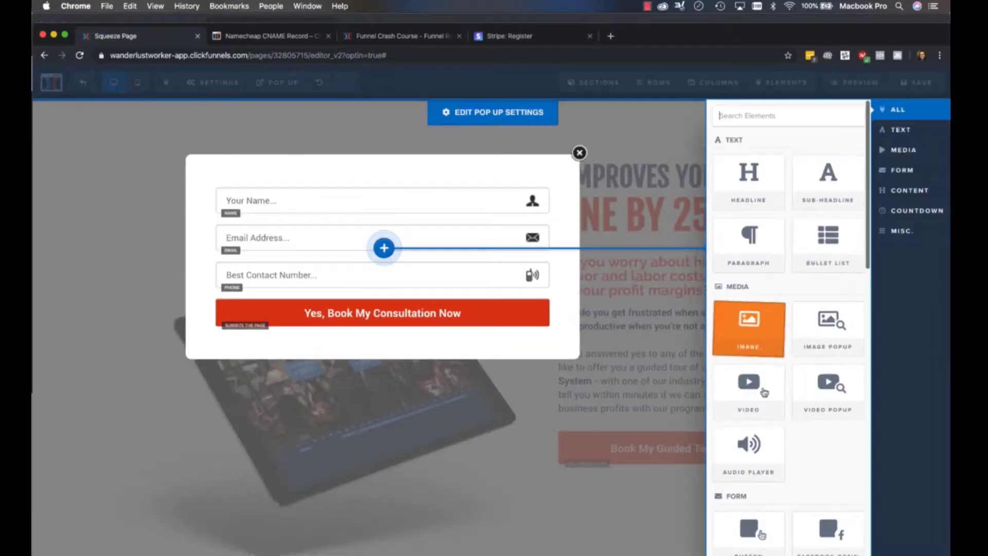
left_click(751, 170)
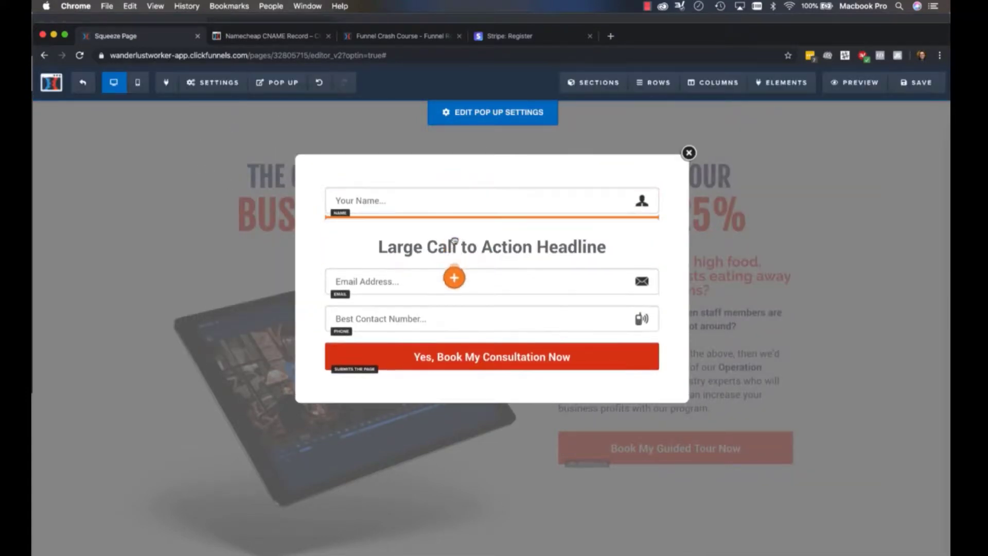
left_click_drag(456, 237, 456, 190)
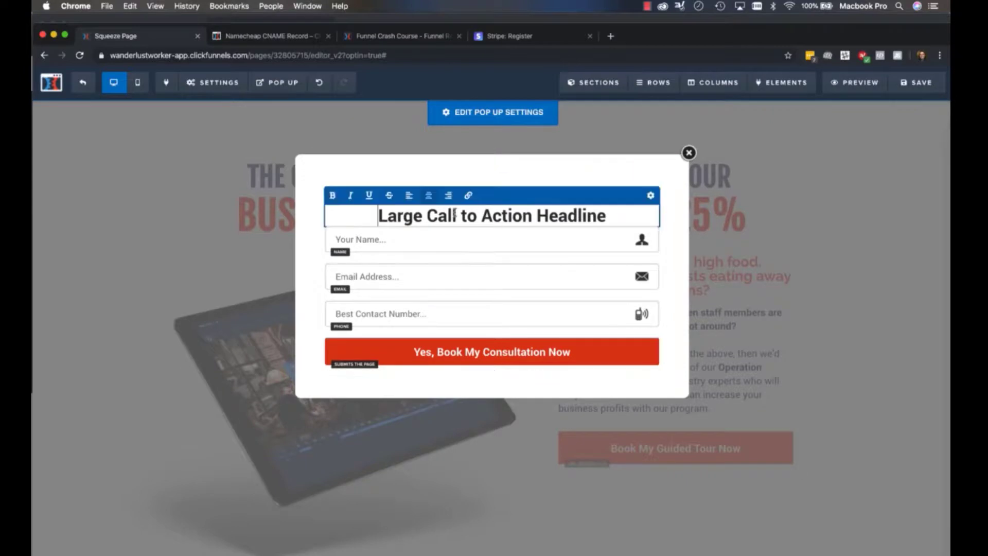
Increase the top margin of the pop up's name field to space it from the headline
left_click(579, 287)
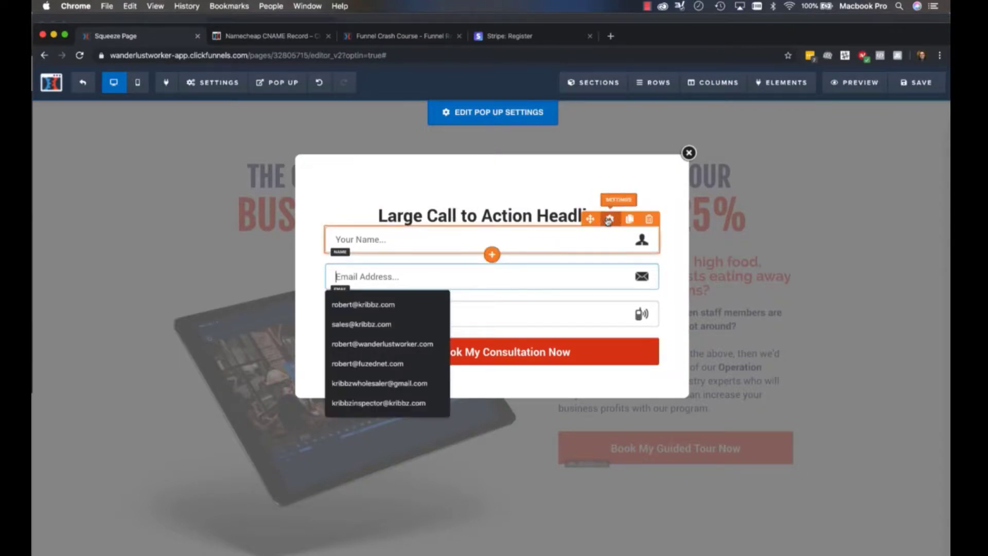
left_click(597, 220)
left_click(827, 169)
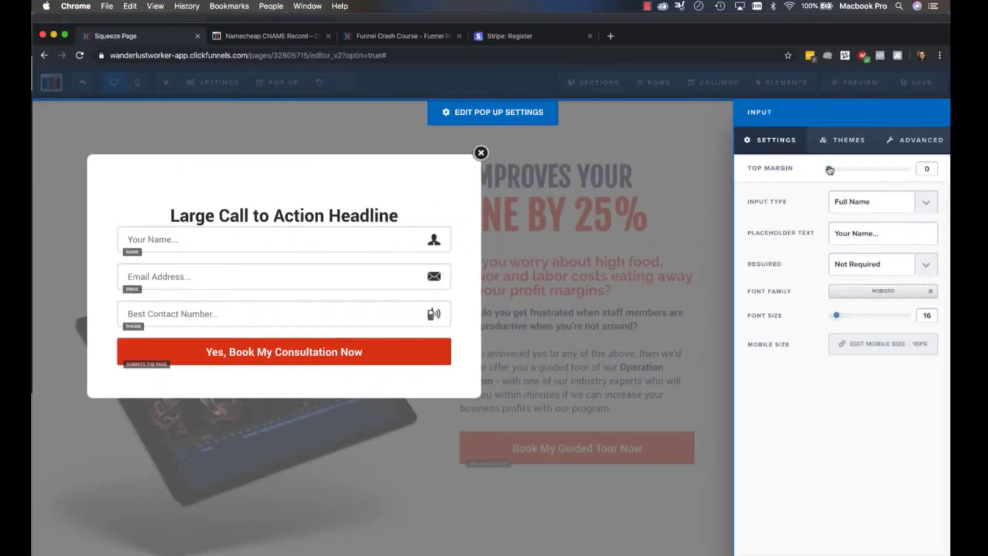
left_click_drag(829, 170, 853, 173)
left_click(315, 225)
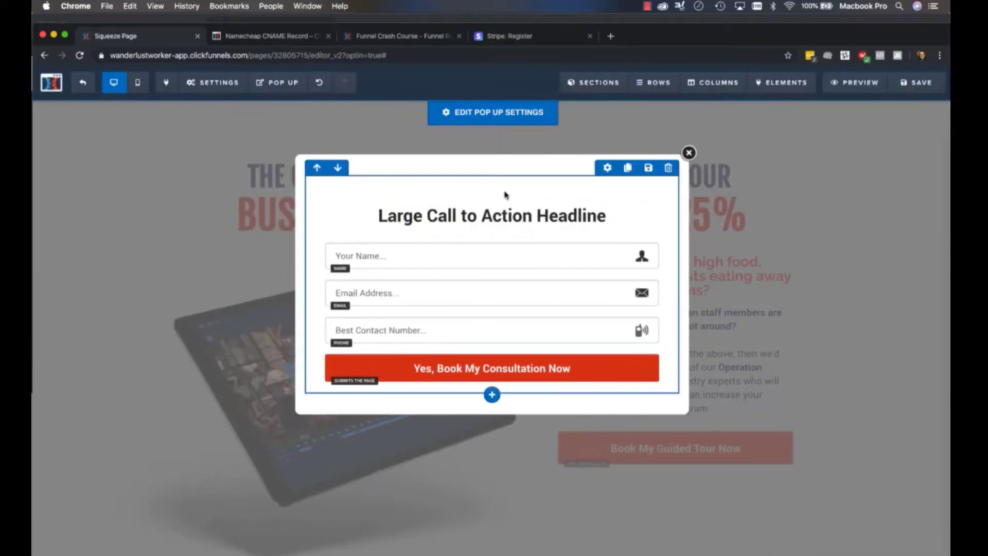
Set the top margin of the pop up's headline to 0
left_click(609, 197)
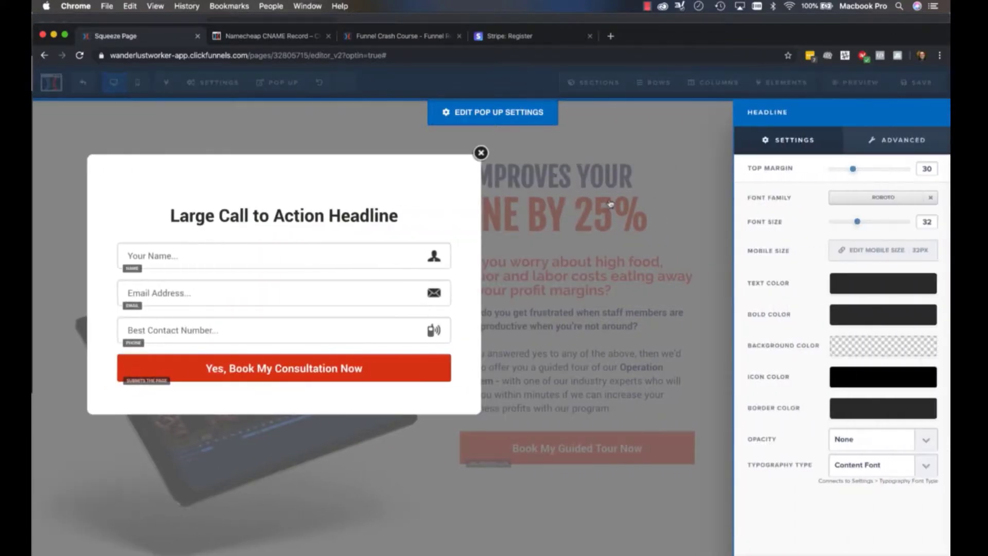
left_click_drag(855, 171, 776, 169)
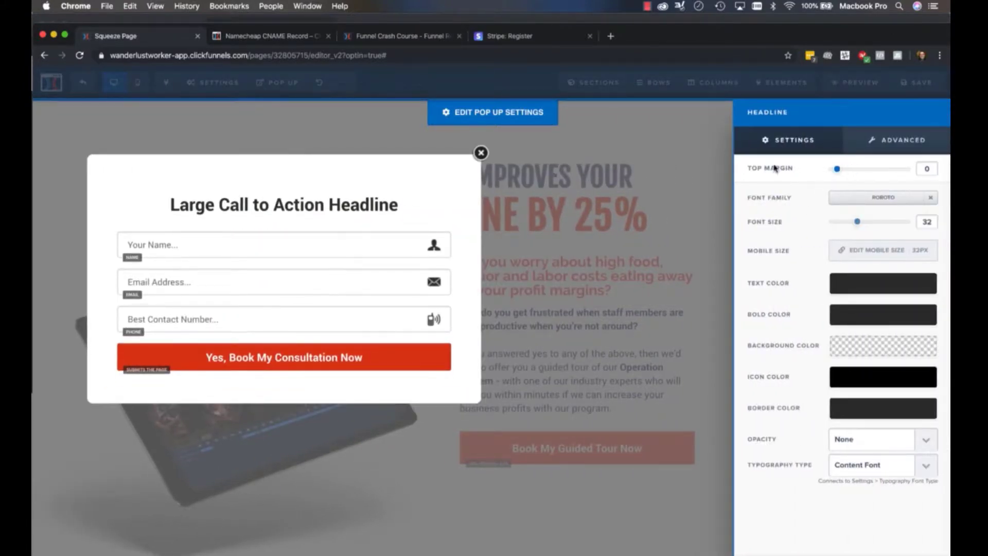
left_click(336, 217)
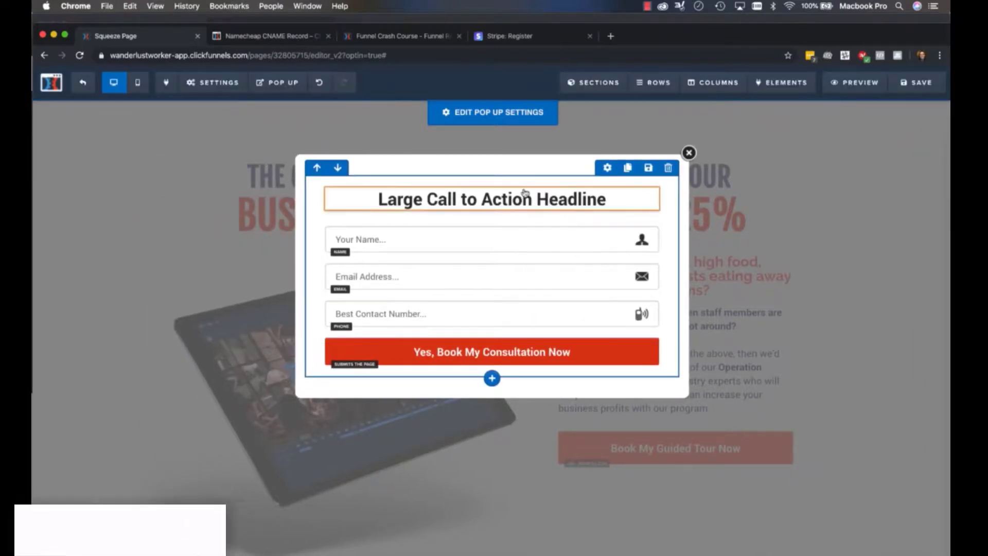
Replace the pop up's headline text with "Fill Out The Form Below To Book Your Free Consultation Now!"
triple_click(482, 196)
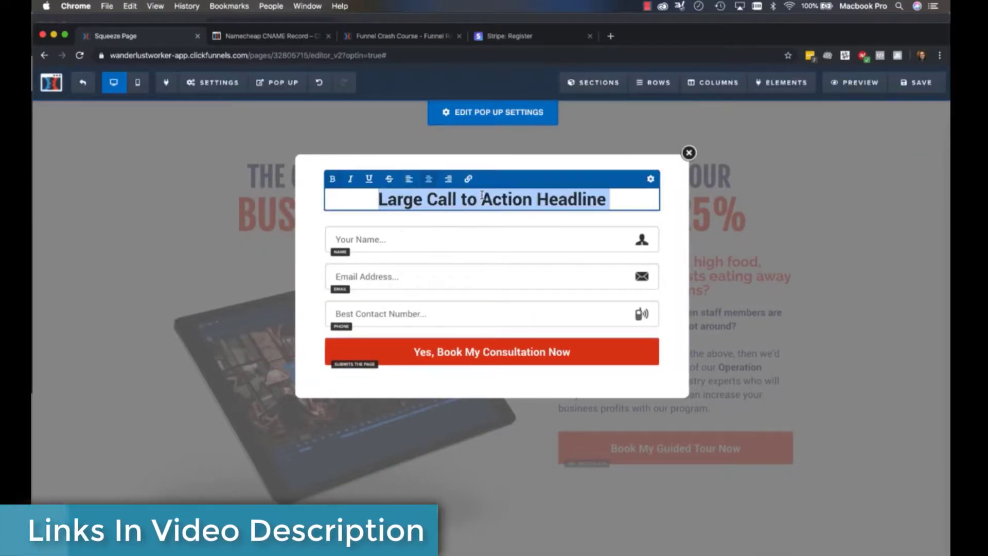
type("Fill Out Th")
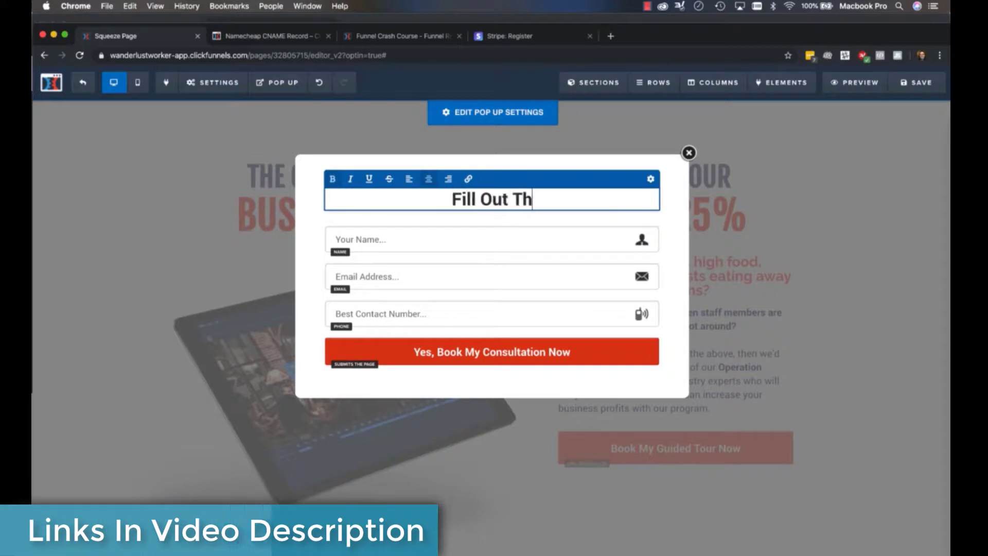
type("e Form Below")
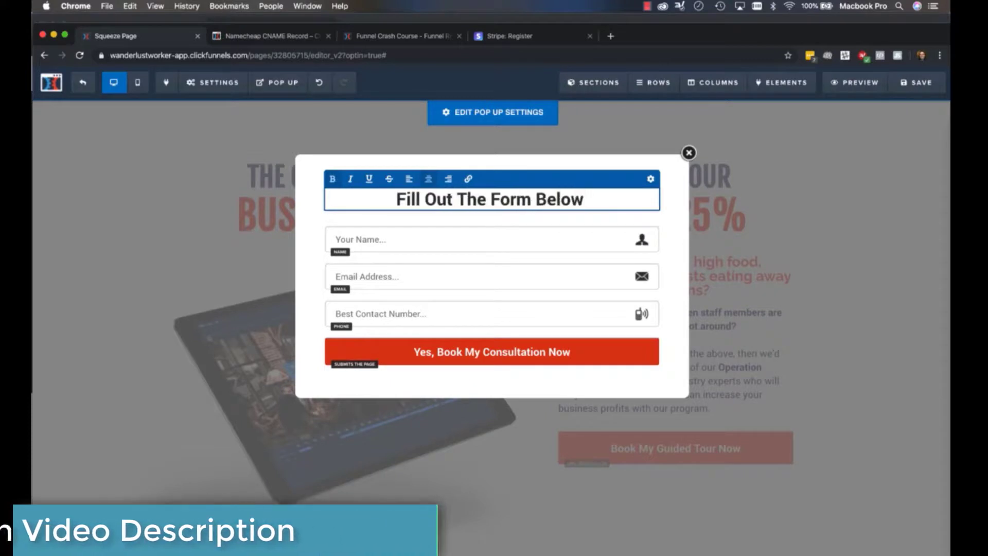
type(" For You")
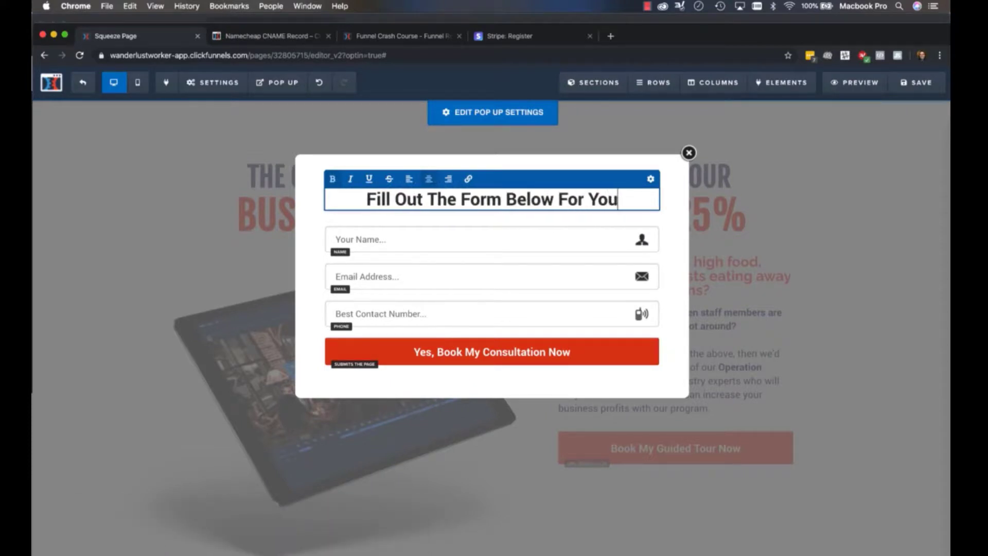
type("r Free Cons")
key("BackSpace")
key("BackSpace")
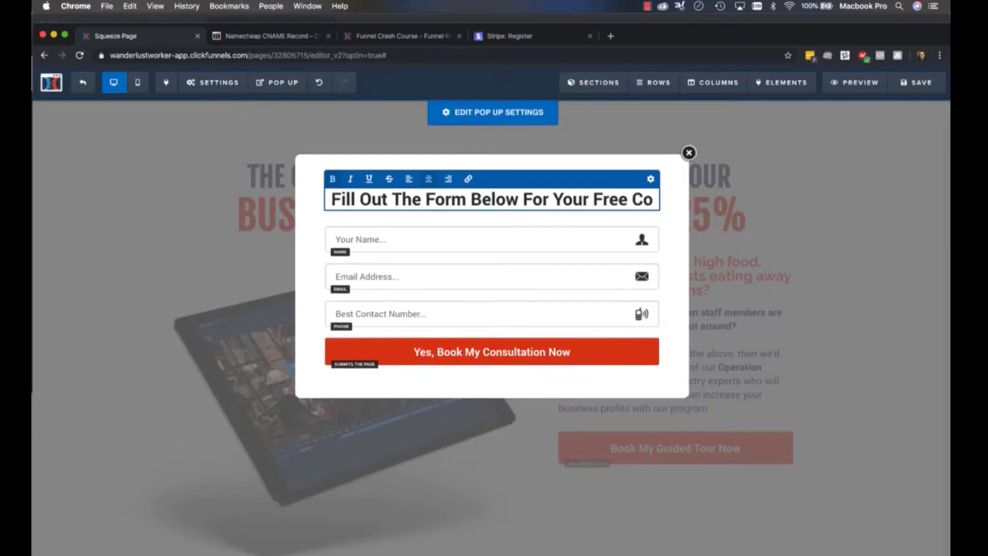
key("BackSpace")
key("BackSpace")
key("BackSpace")
key("BackSpace")
key("BackSpace")
key("BackSpace")
key("BackSpace")
key("BackSpace")
key("BackSpace")
key("BackSpace")
key("BackSpace")
key("BackSpace")
key("BackSpace")
key("BackSpace")
key("BackSpace")
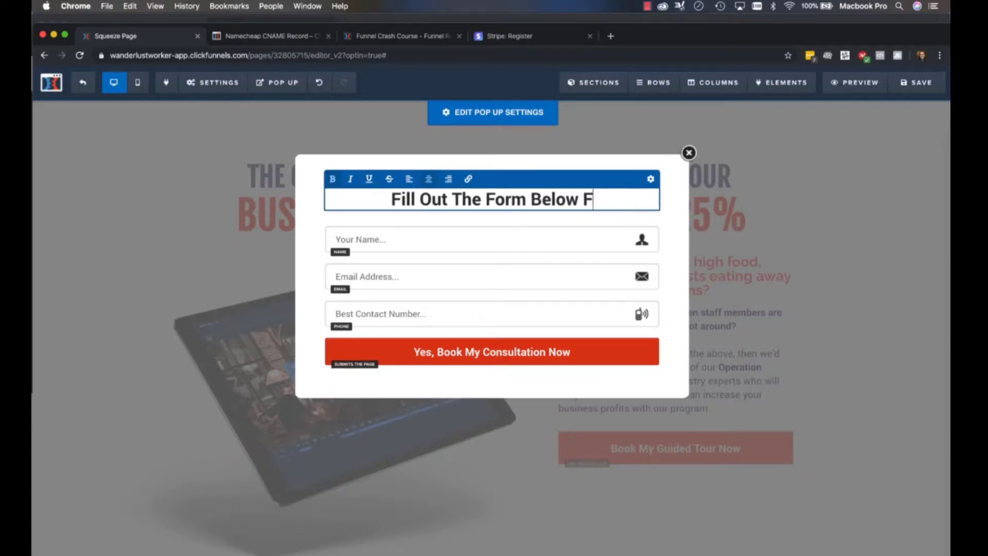
key("BackSpace")
type("To Book Your F")
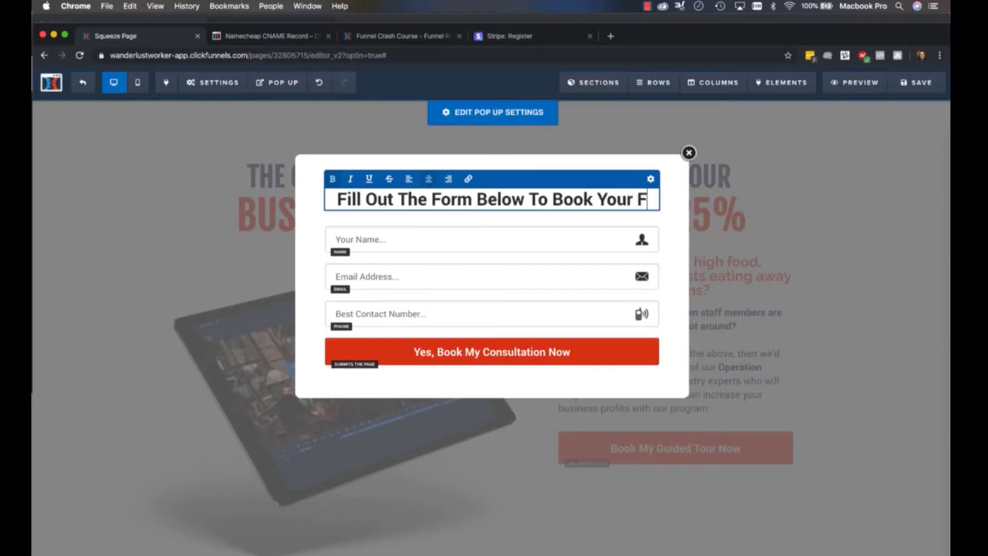
type("ree Consultation Ri")
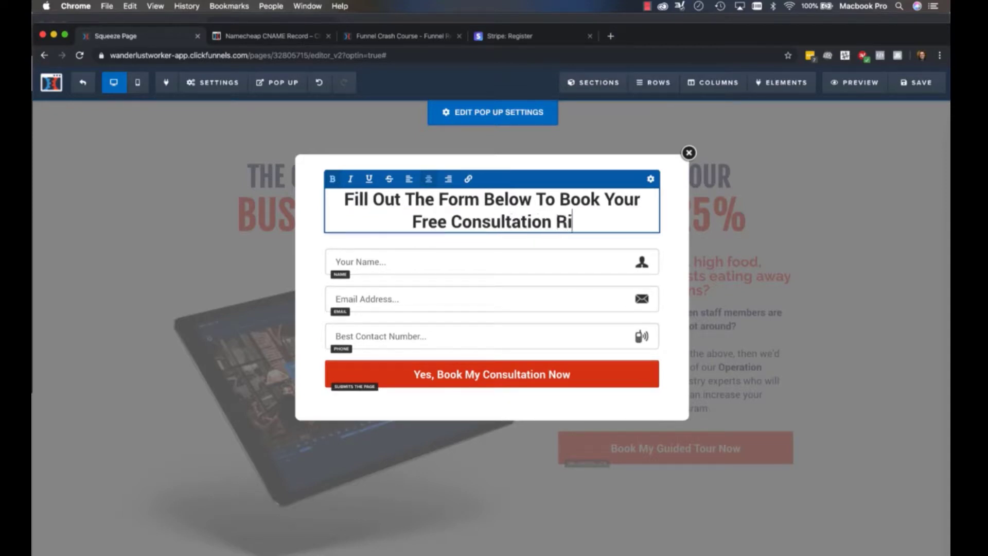
key("BackSpace")
key("BackSpace")
type("Now!")
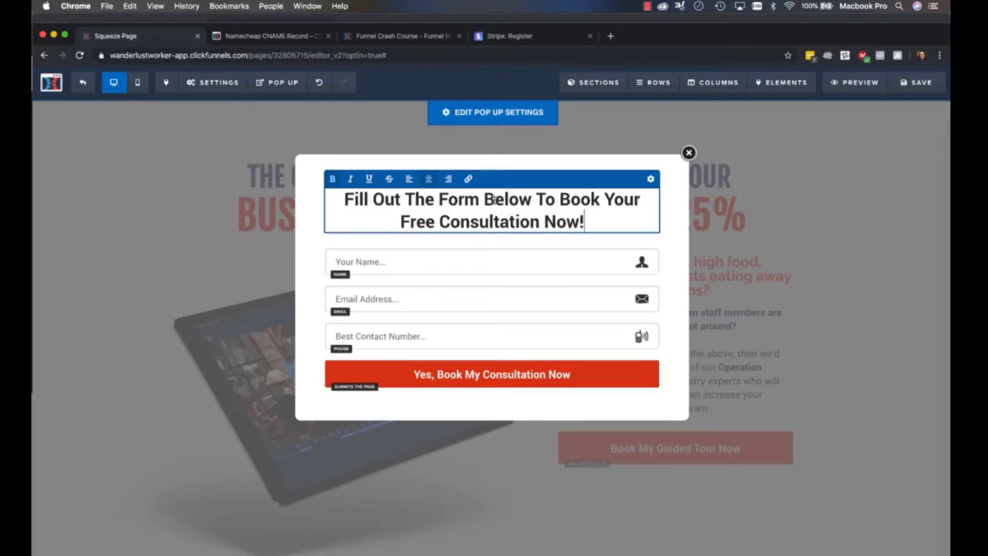
left_click(429, 294)
left_click(686, 237)
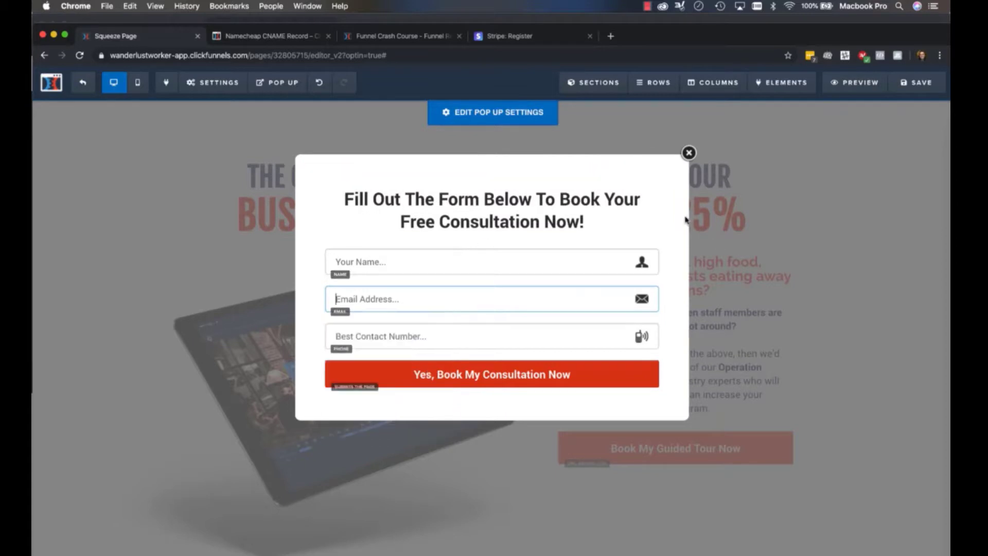
Add a paragraph reading "Just fill out the form below to get started..." below the pop up's headline and save the page
left_click(494, 234)
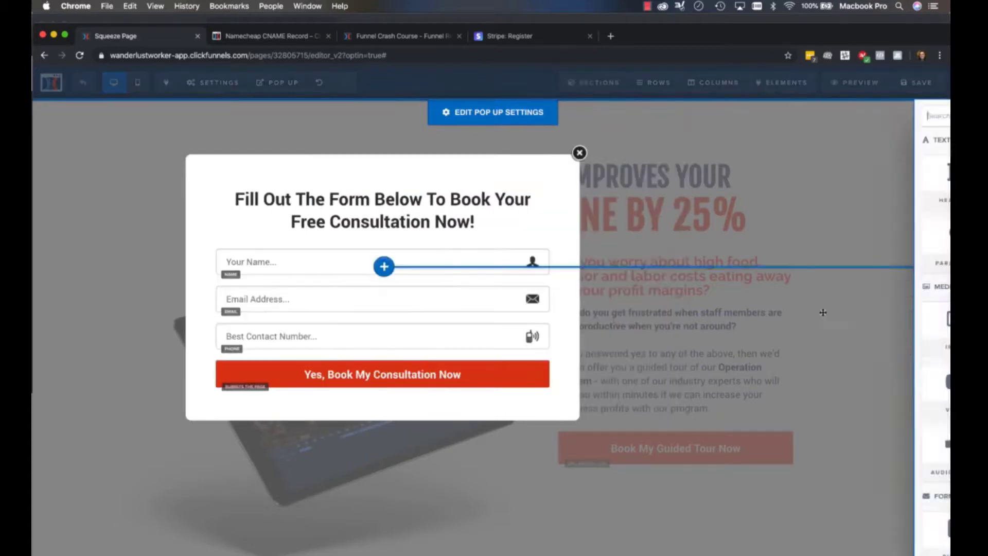
left_click_drag(664, 223, 418, 269)
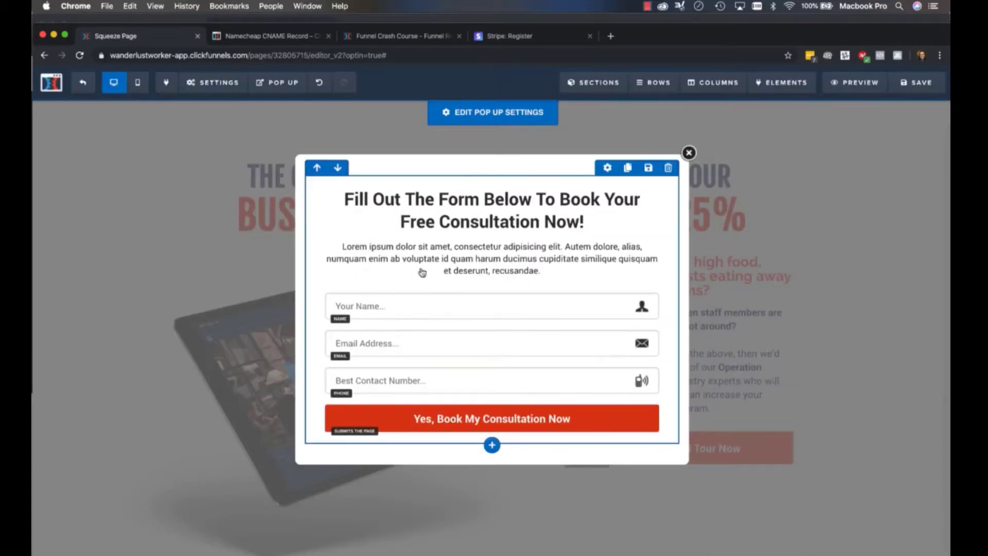
left_click(431, 258)
triple_click(441, 261)
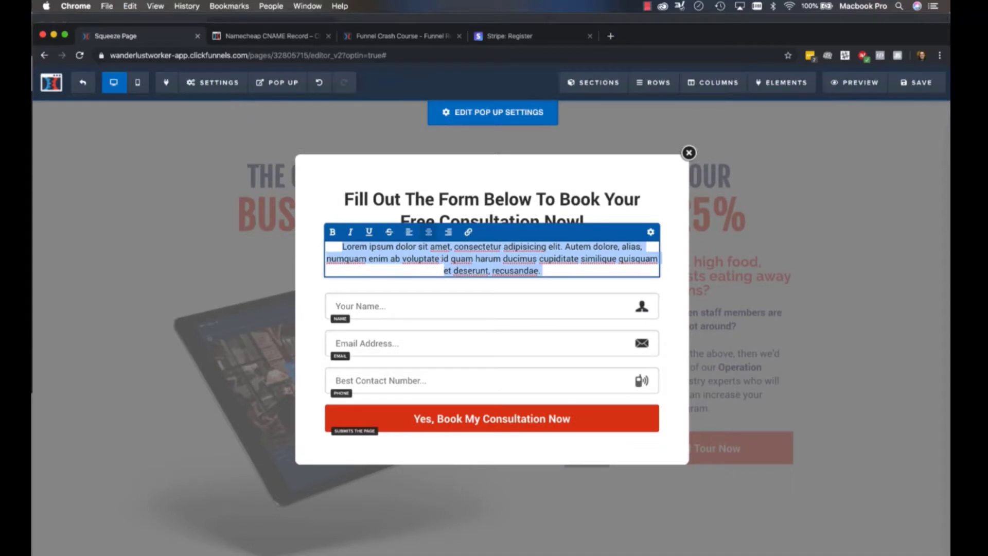
type("Just fill out the form")
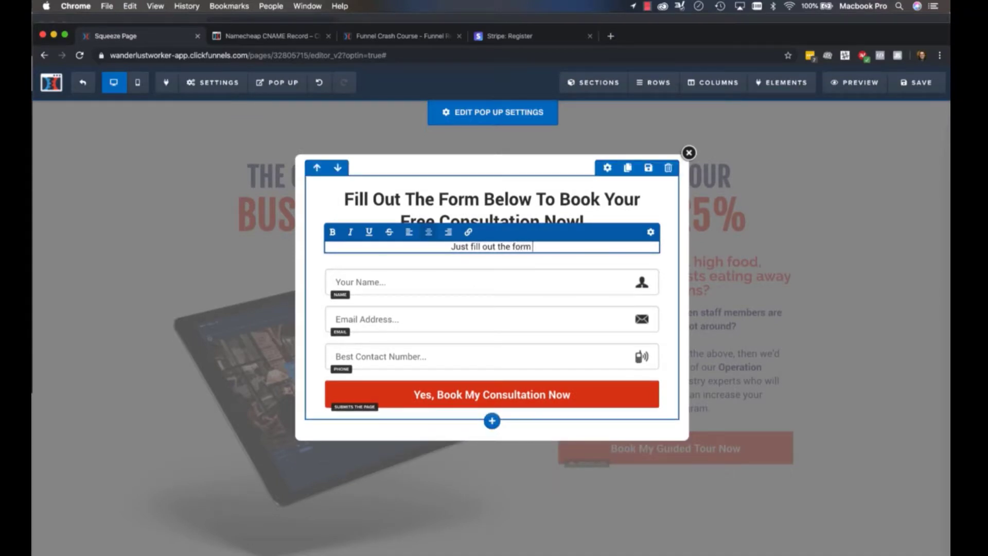
type(" below to get started...")
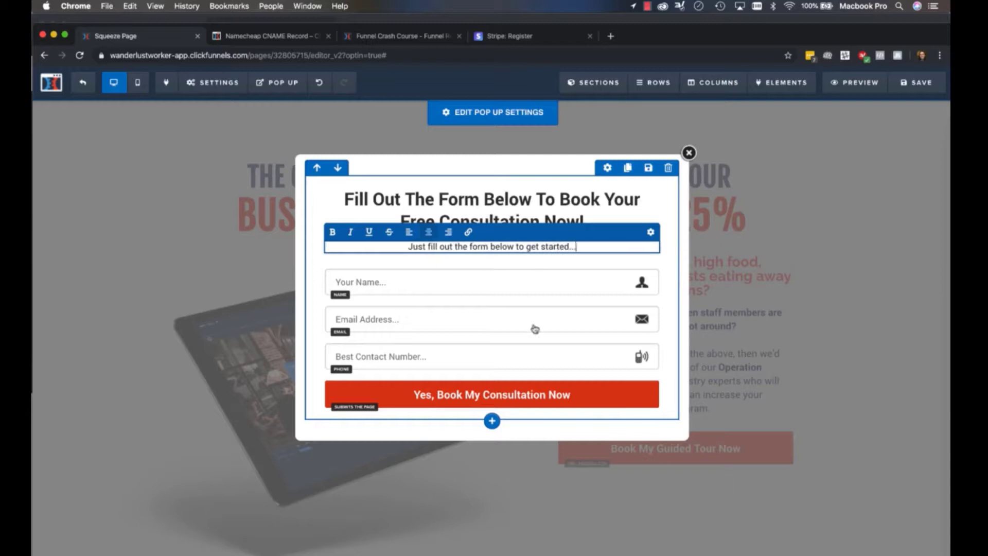
left_click(536, 356)
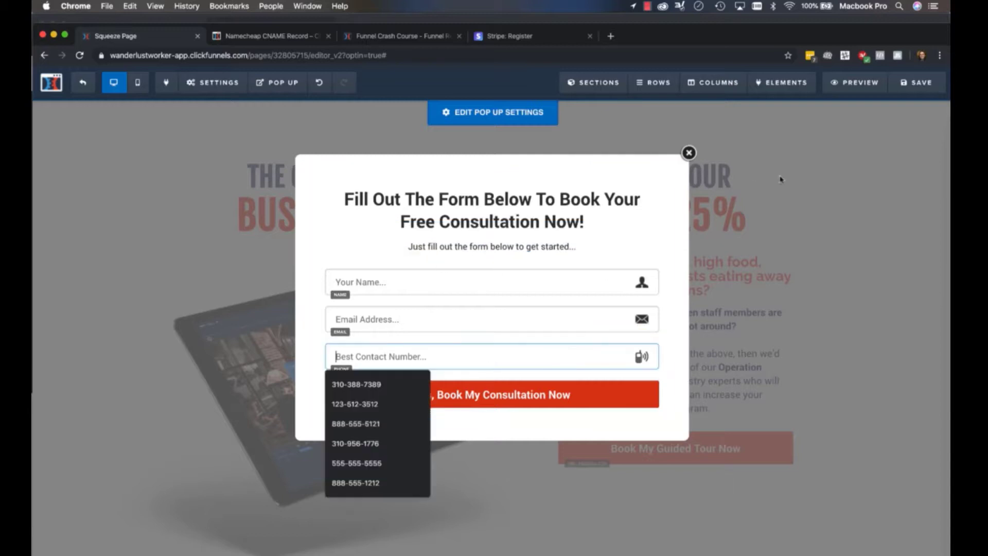
left_click(908, 83)
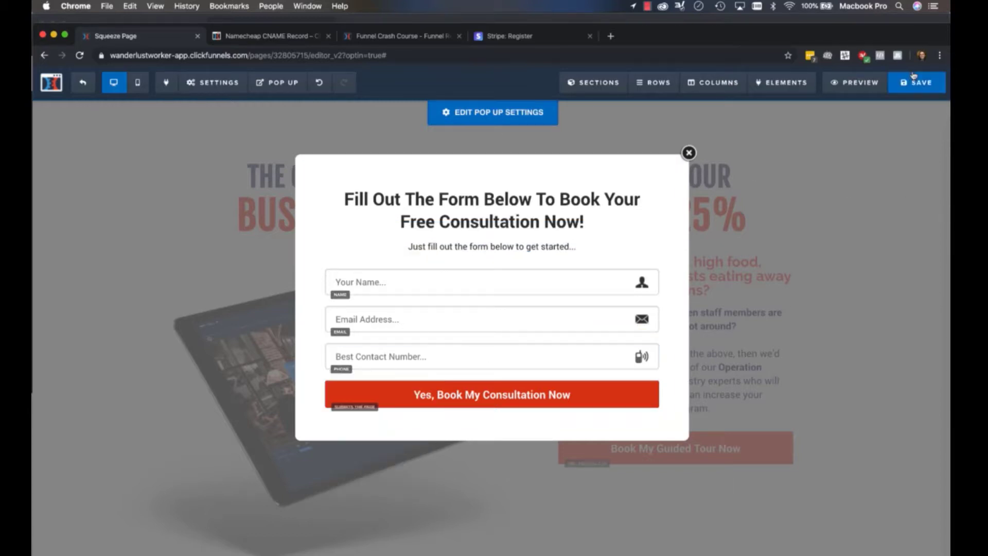
left_click(835, 378)
Set the page's email integration to ClickFunnels Internal (Actionetics) with the action Add To List
left_click(212, 82)
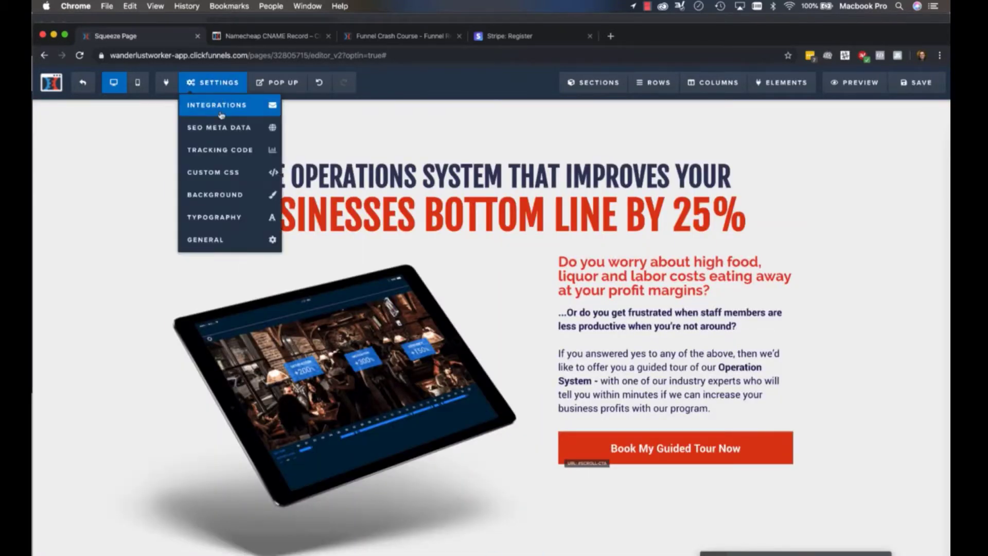
left_click(220, 103)
left_click(840, 248)
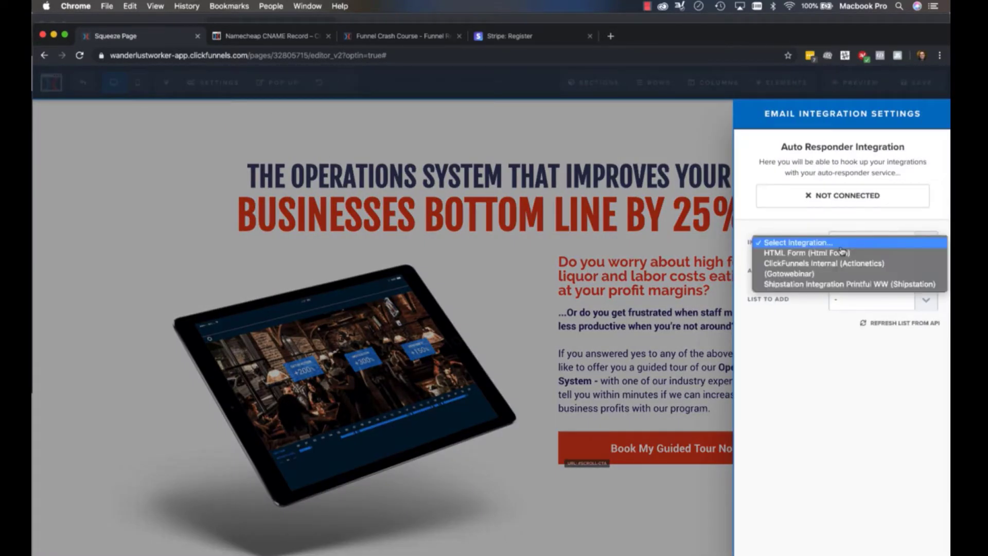
left_click(785, 264)
left_click(870, 272)
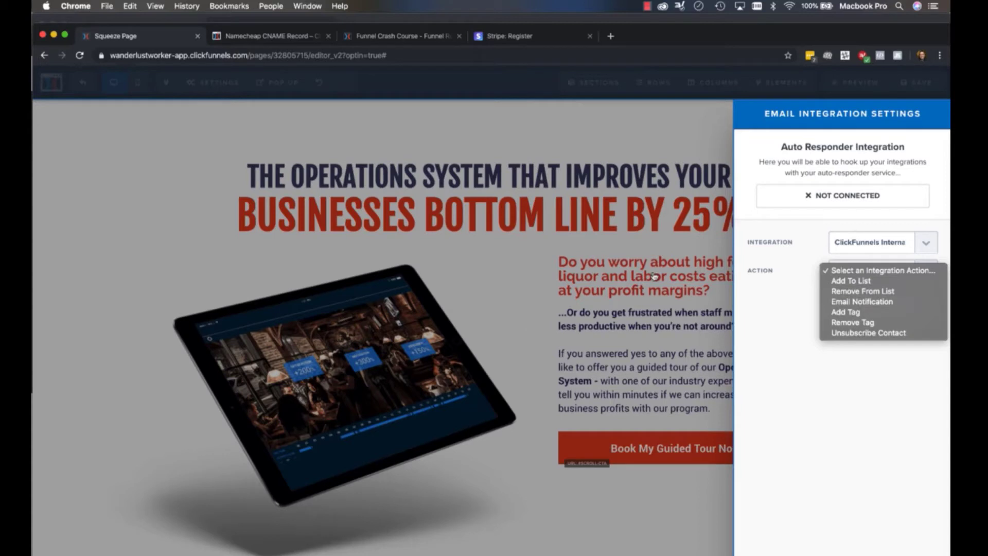
left_click(840, 281)
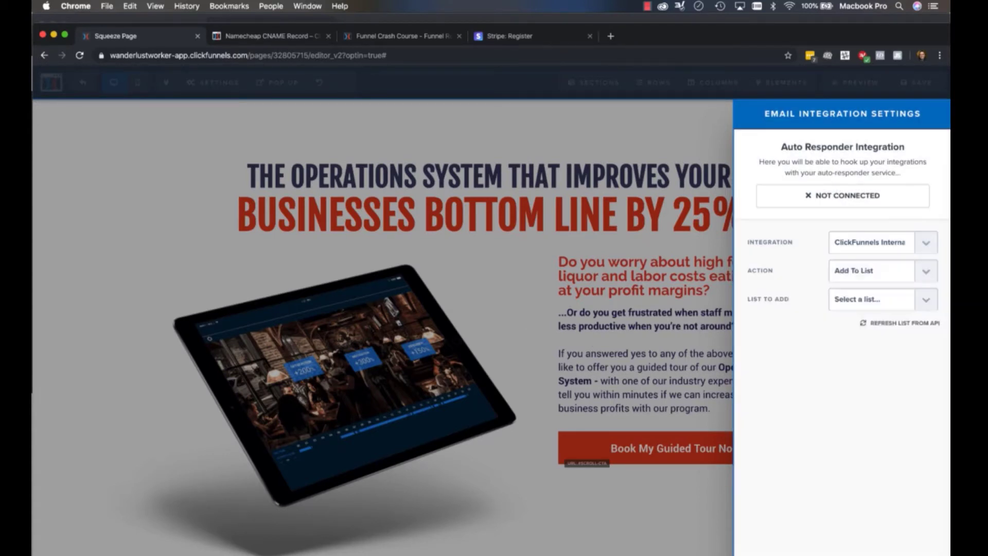